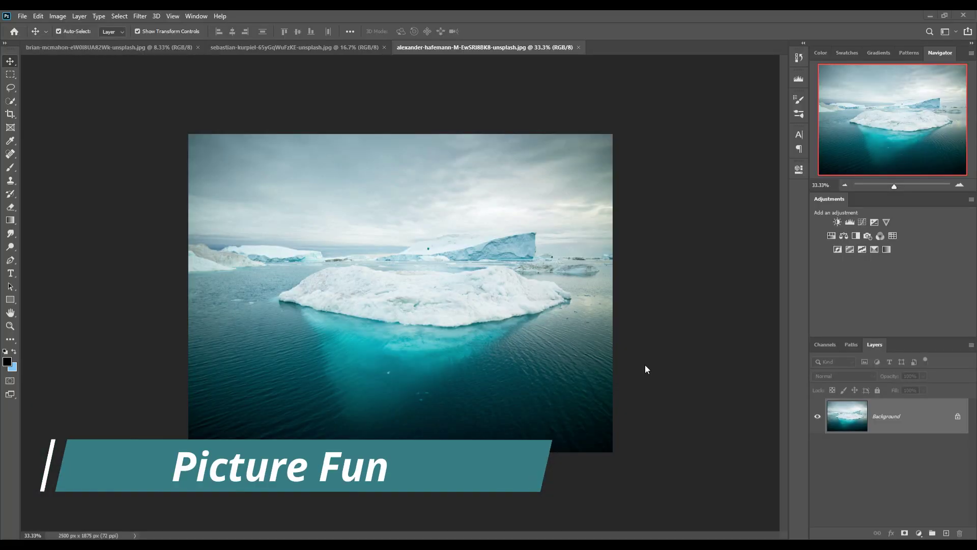
Marquee-select the iceberg and water down to the photo's bottom edge, then start a new document.
left_click(9, 75)
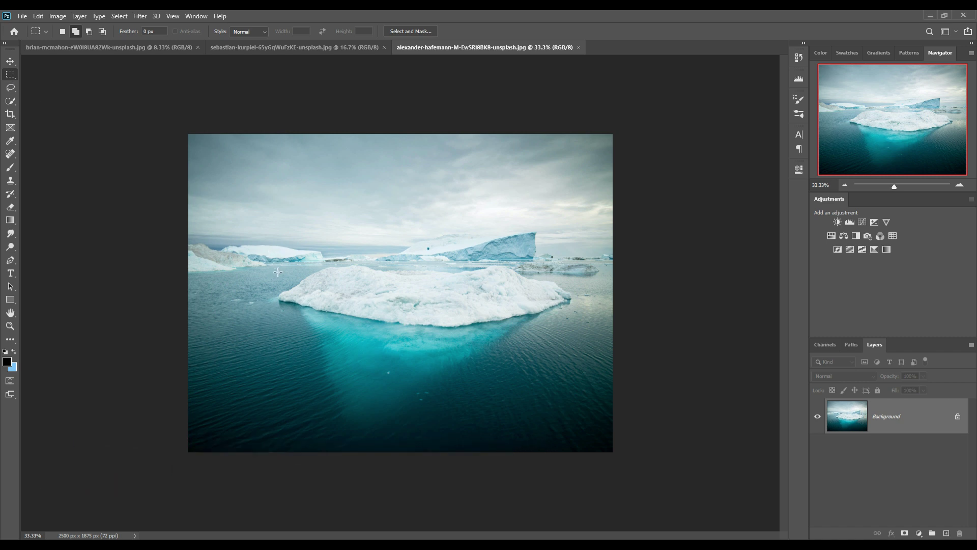
left_click_drag(277, 268, 591, 420)
left_click_drag(591, 421, 578, 461)
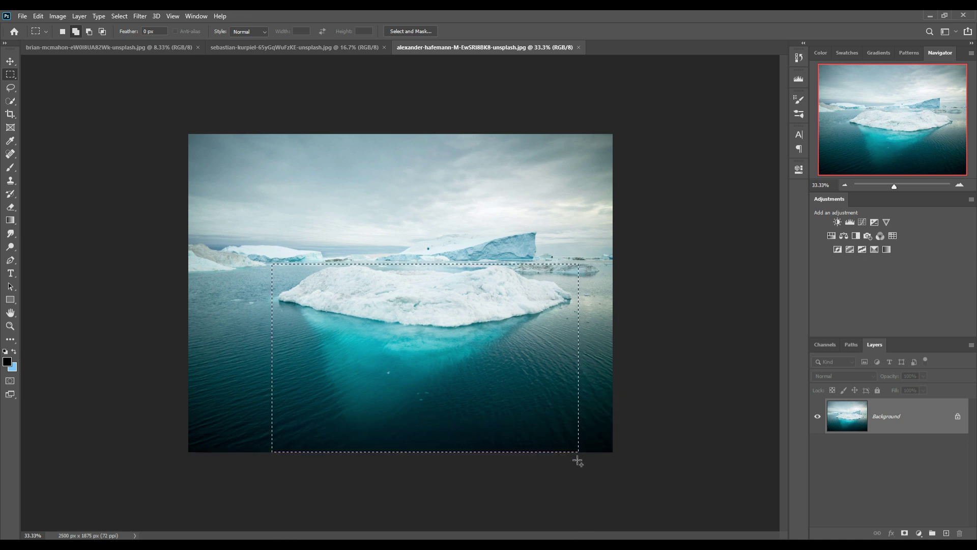
left_click(10, 61)
left_click(22, 16)
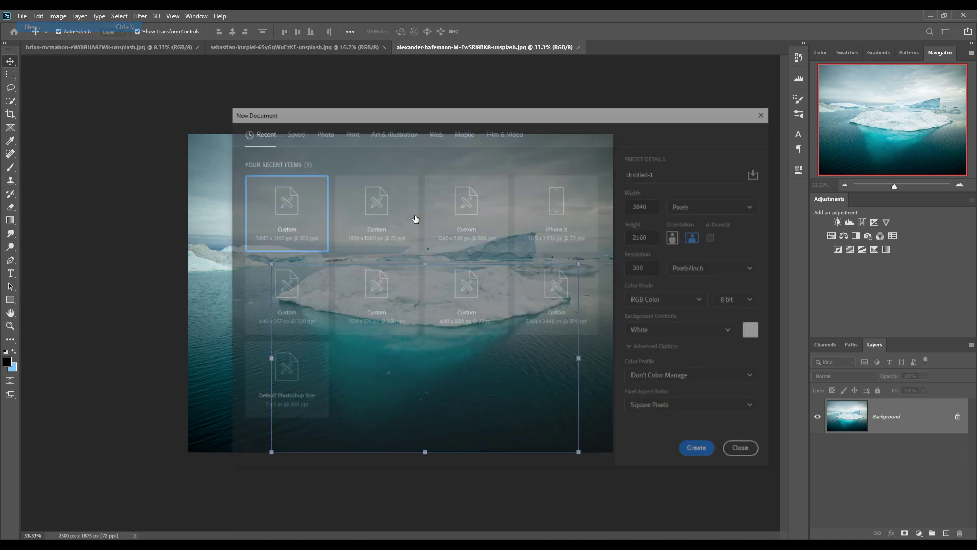
Create the 3840×2160 document, copy the iceberg into it and place it upper right.
left_click(712, 453)
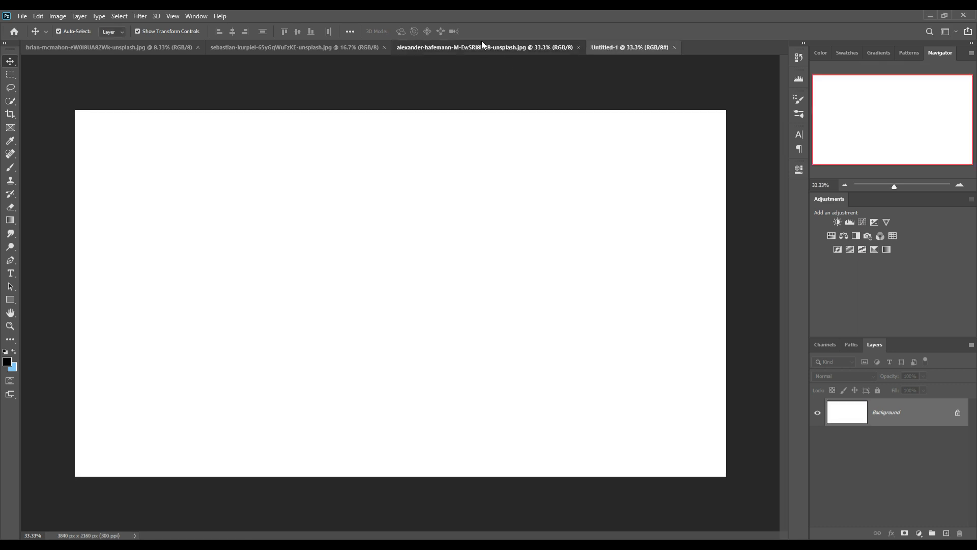
left_click_drag(484, 47, 487, 81)
left_click_drag(612, 275, 297, 292)
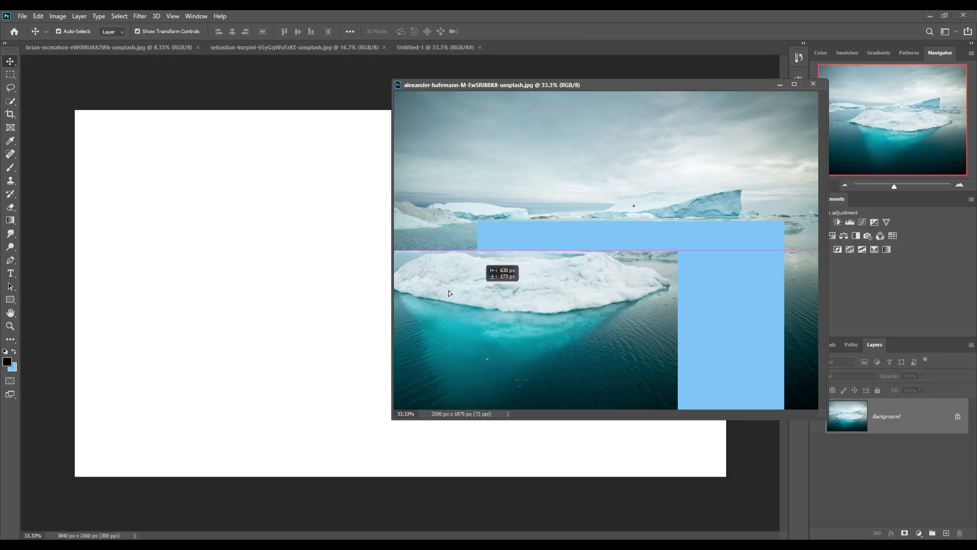
left_click(779, 83)
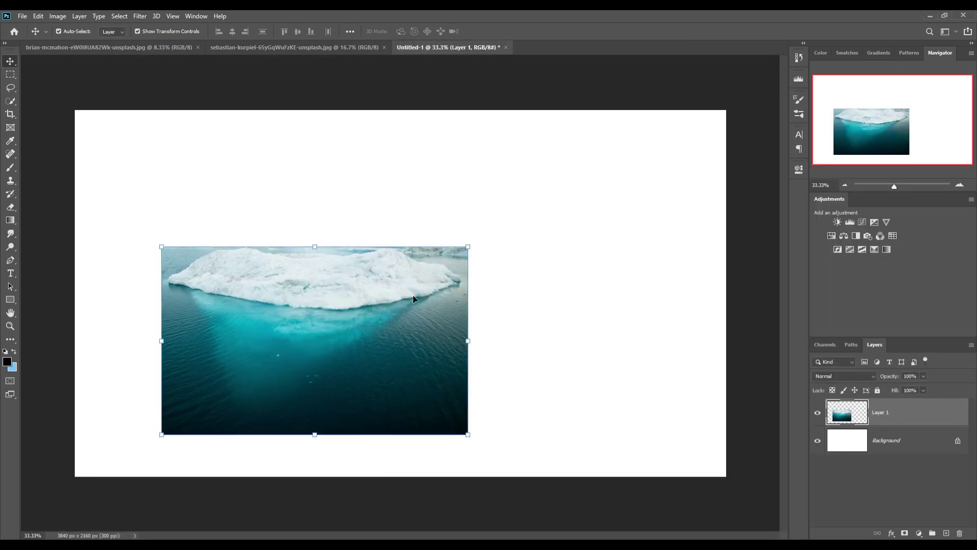
left_click_drag(393, 323, 540, 275)
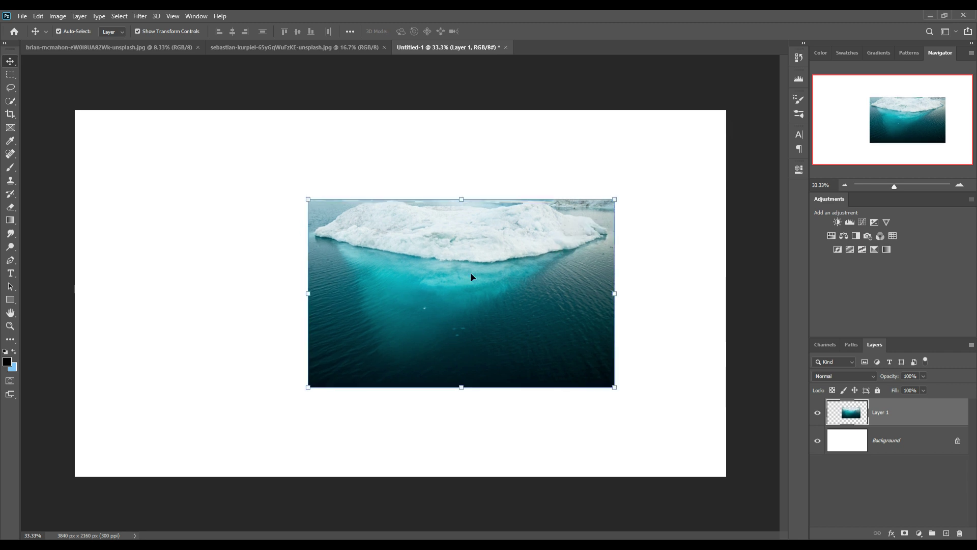
mouse_move(558, 209)
left_mouse_down()
mouse_move(665, 188)
mouse_move(629, 129)
left_mouse_up()
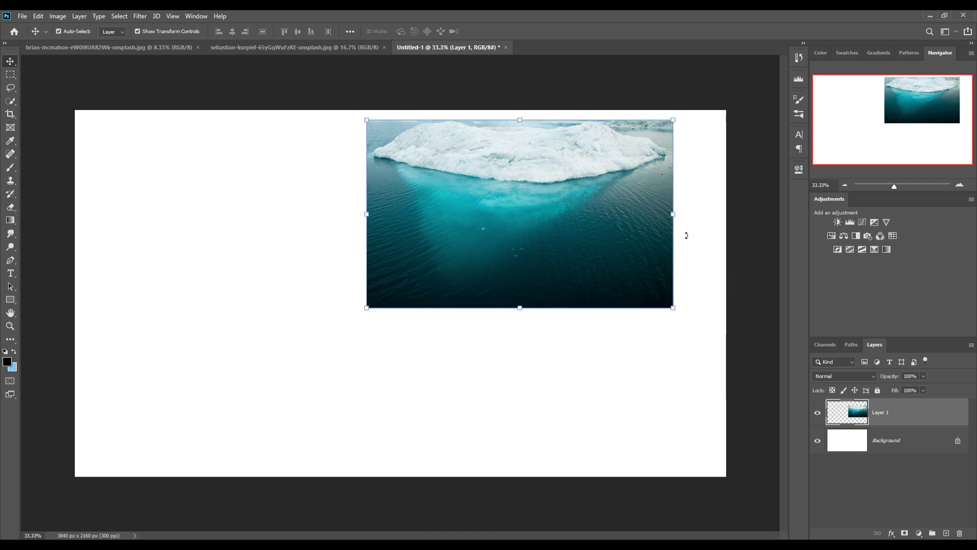
Hide the iceberg layer and marquee a square near the canvas centre.
left_click(820, 414)
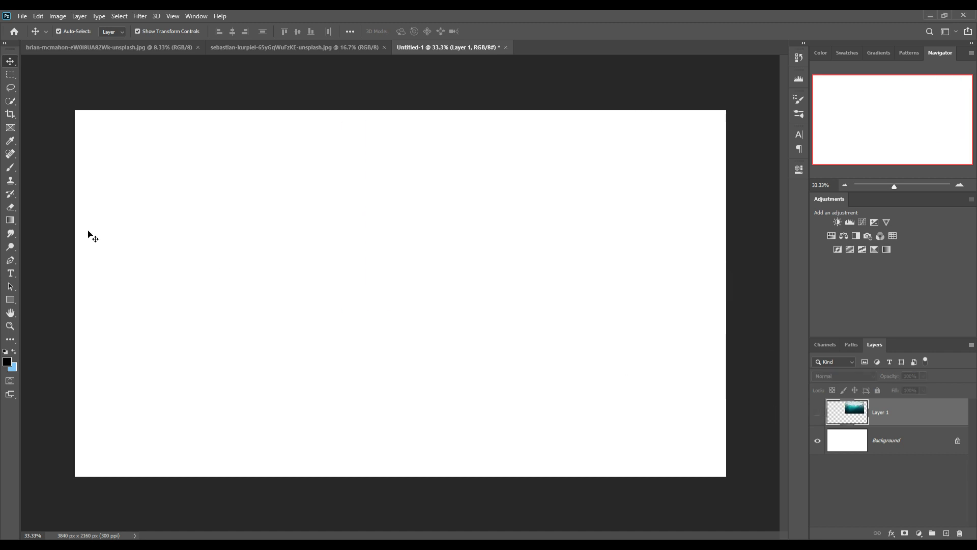
left_click(17, 81)
left_click_drag(315, 225, 502, 414)
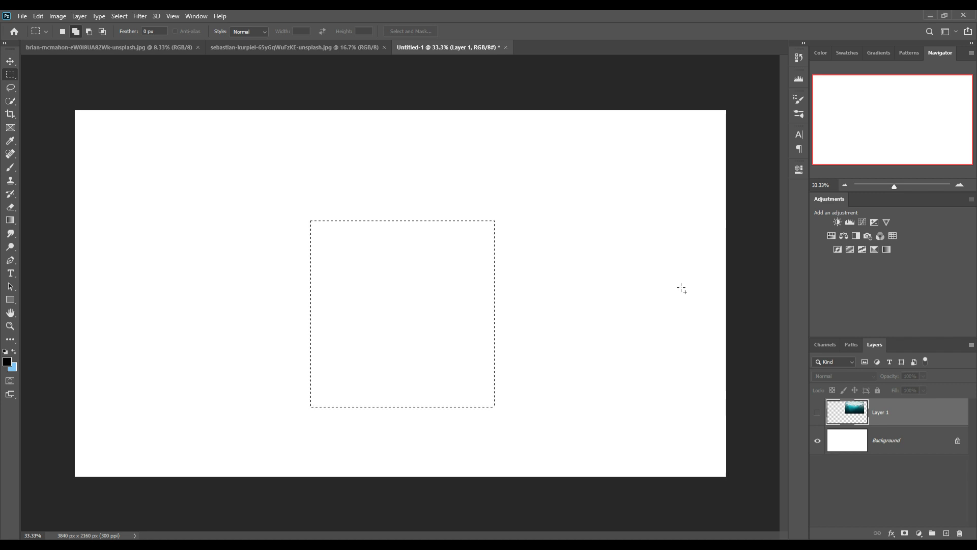
left_click(10, 62)
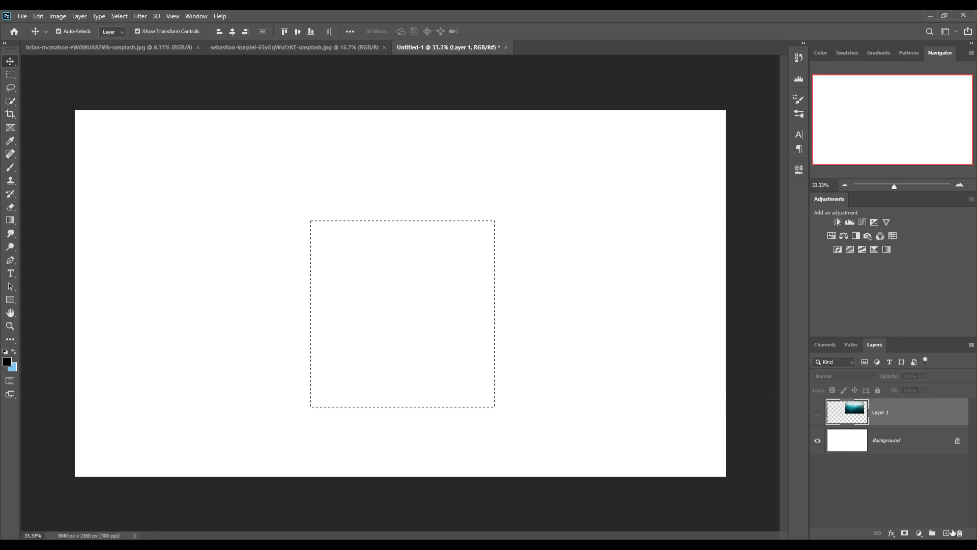
Fill the square with a teal Solid Color fill layer.
left_click(946, 533)
left_click(920, 533)
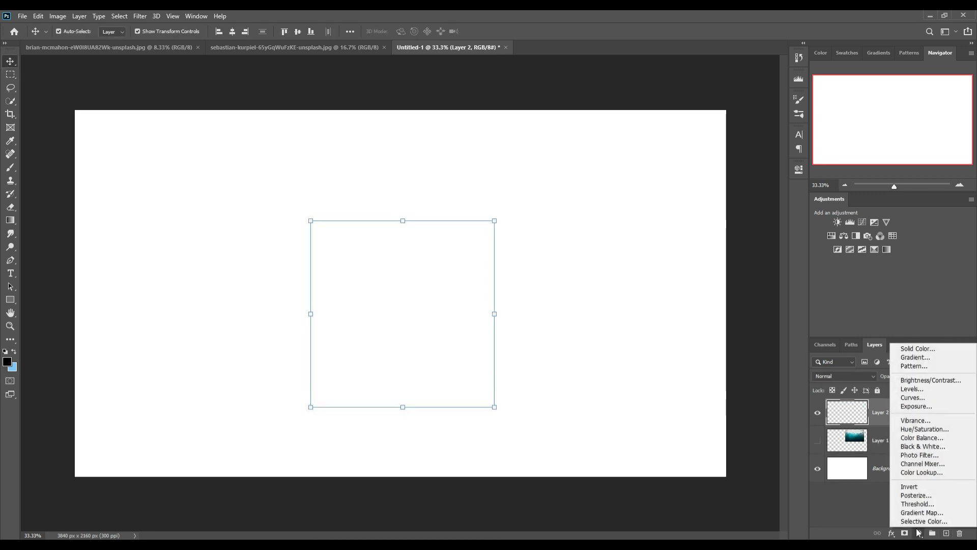
left_click(904, 351)
mouse_move(615, 421)
left_mouse_down()
mouse_move(620, 411)
mouse_move(585, 406)
left_mouse_up()
left_click(708, 342)
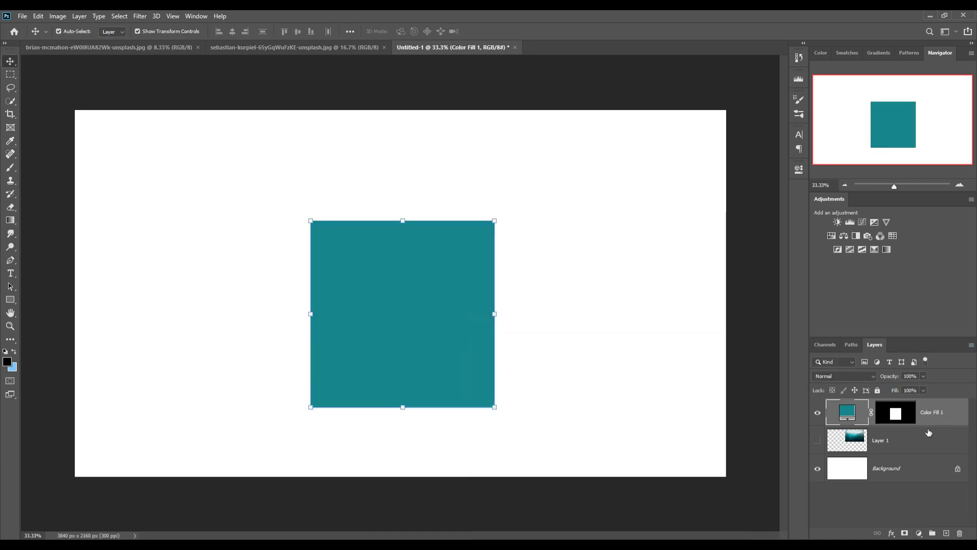
Merge the teal fill with a new empty layer into one pixel layer.
left_click(947, 533)
left_click(932, 439, "shift")
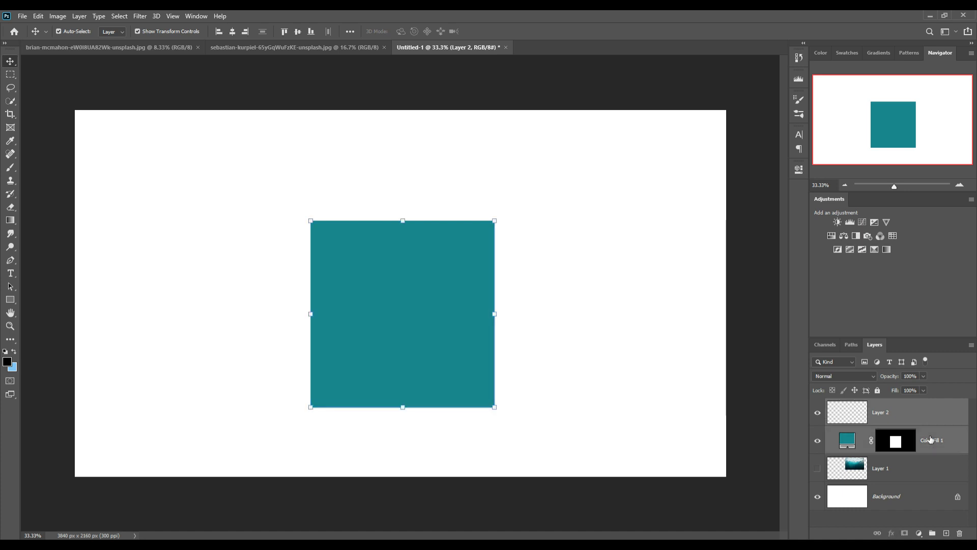
right_click(924, 415)
left_click(813, 412)
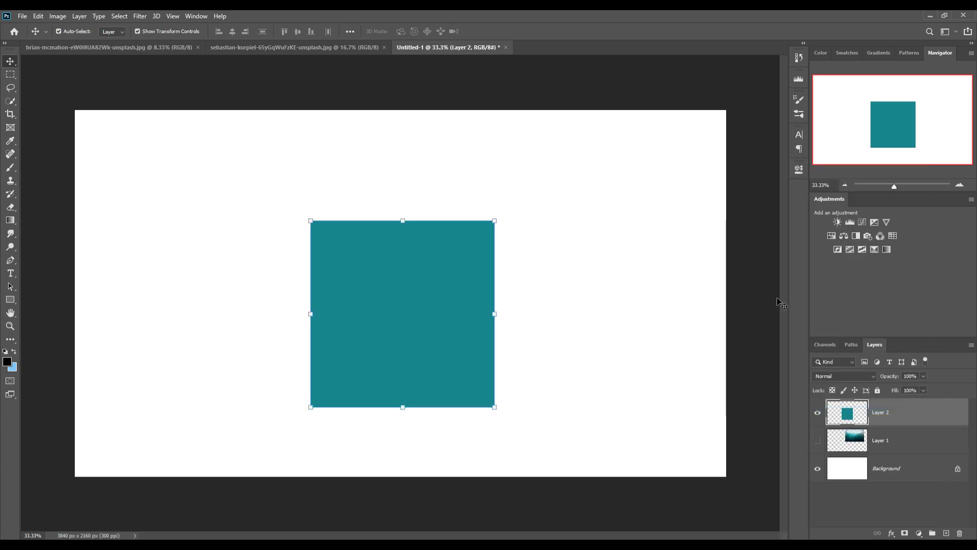
Extrude the teal square into a 3D object in the 3D workspace.
left_click(158, 16)
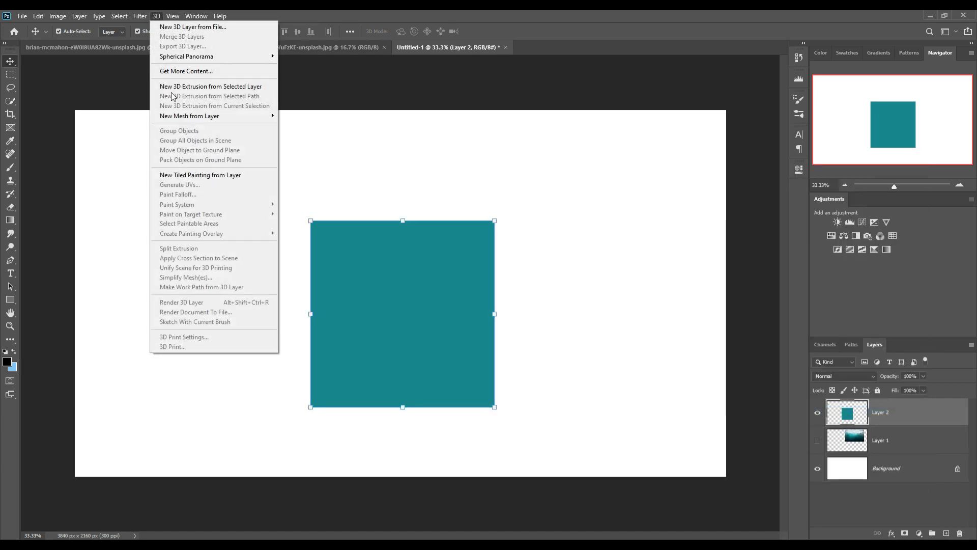
left_click(186, 92)
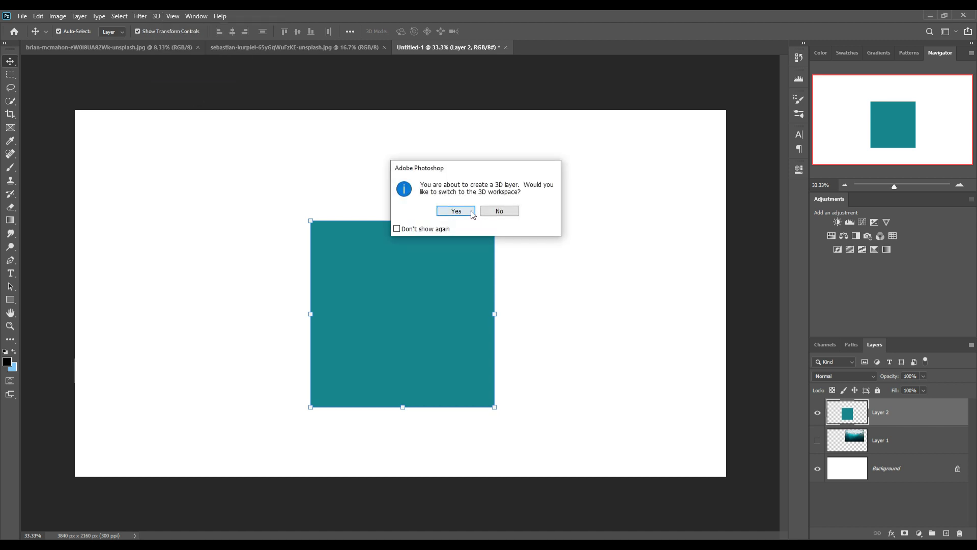
left_click(470, 210)
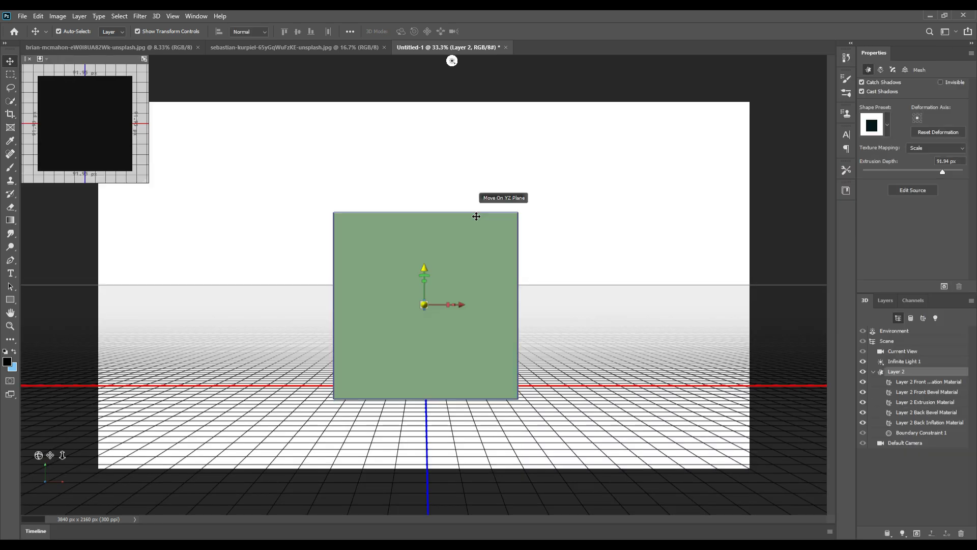
Thin the extrusion, tilt the box to show its top, then scale and lower it.
left_click_drag(569, 313, 565, 153)
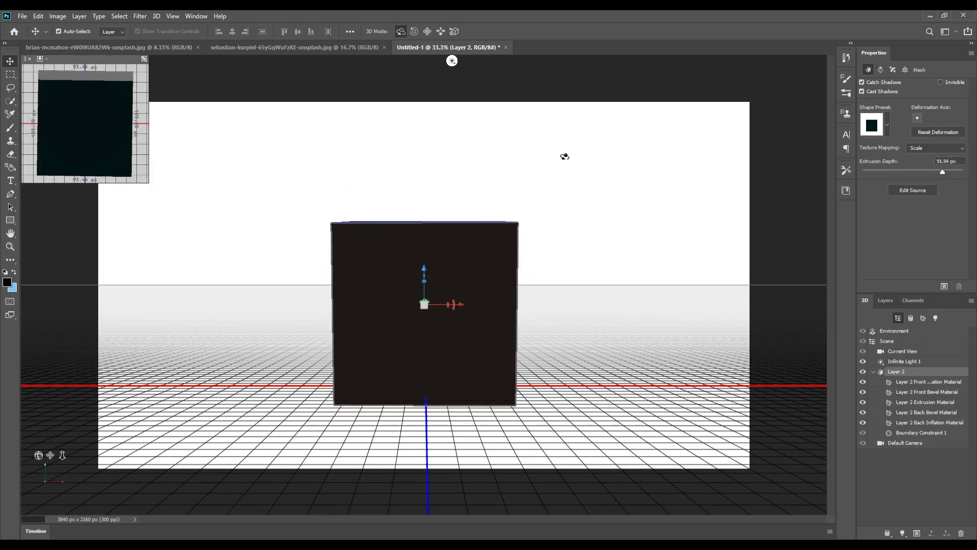
mouse_move(947, 170)
left_mouse_down()
mouse_move(927, 172)
mouse_move(934, 177)
left_mouse_up()
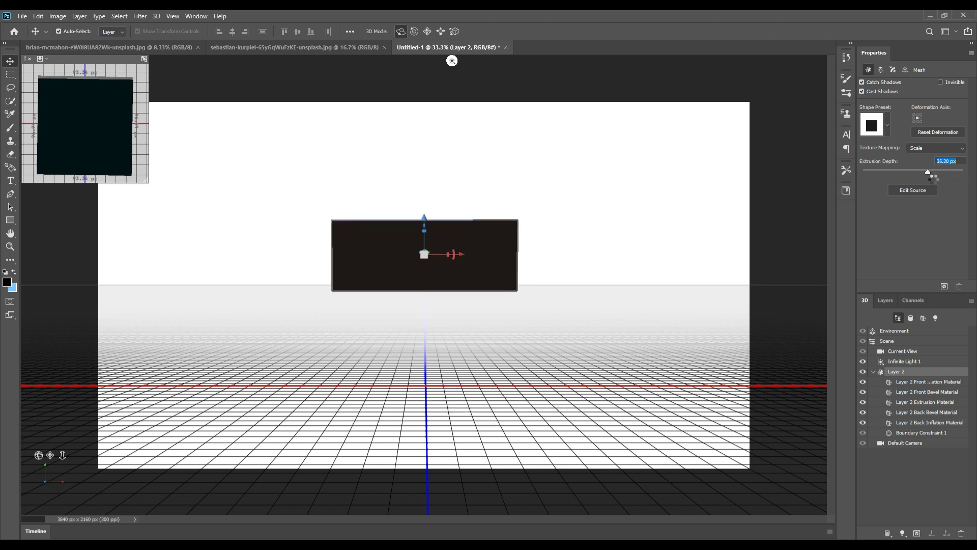
mouse_move(596, 250)
left_mouse_down()
mouse_move(648, 246)
mouse_move(631, 255)
mouse_move(627, 280)
mouse_move(640, 292)
left_mouse_up()
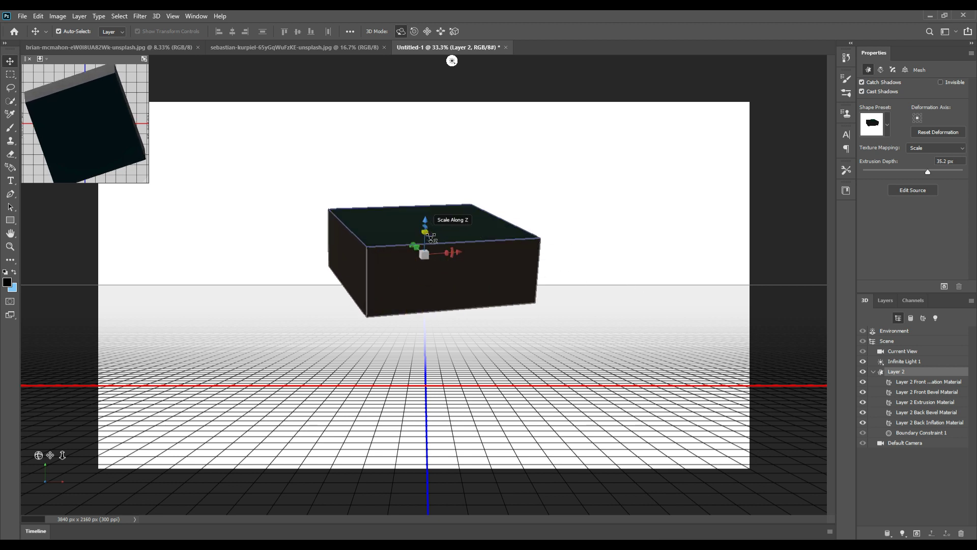
left_click_drag(430, 236, 429, 275)
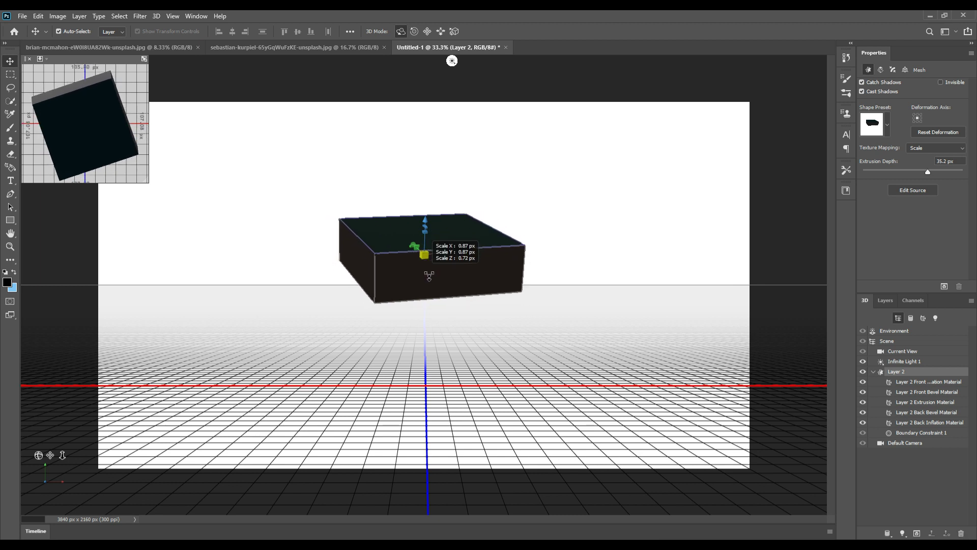
left_click_drag(431, 224, 441, 281)
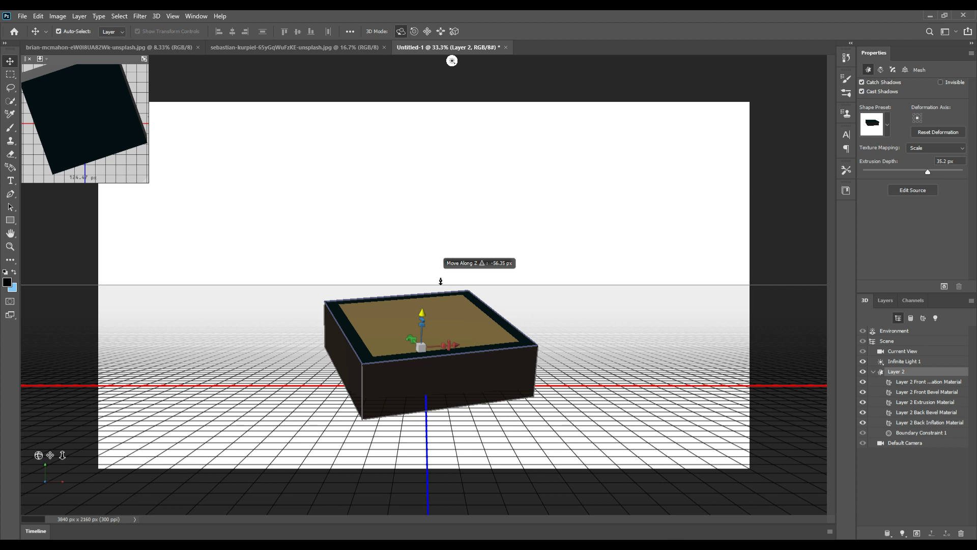
left_click_drag(439, 283, 440, 283)
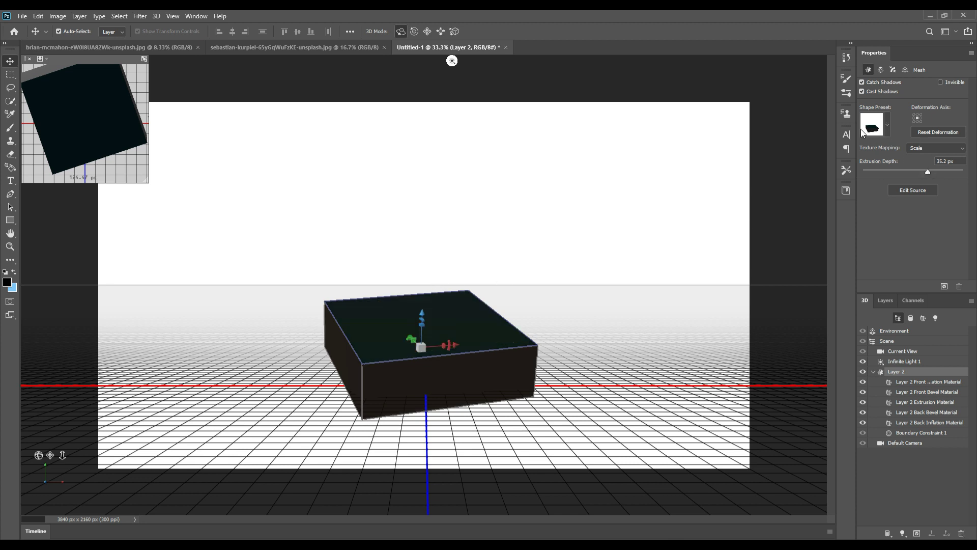
Give the box's top face the blue sphere material preset.
left_click(888, 124)
left_click(351, 324)
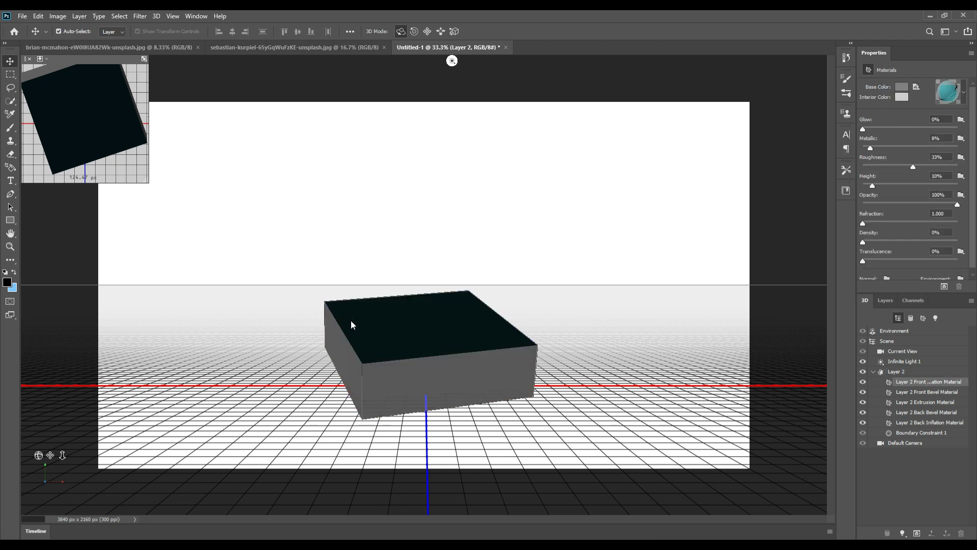
left_click(964, 93)
scroll(918, 156, "down", 3)
scroll(918, 155, "down", 3)
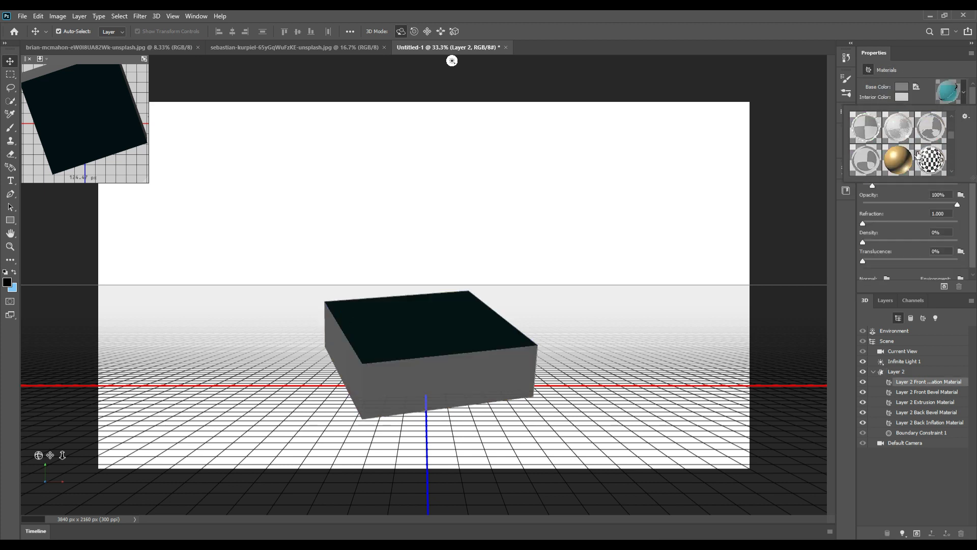
scroll(917, 156, "down", 3)
scroll(858, 157, "down", 2)
left_click(866, 148)
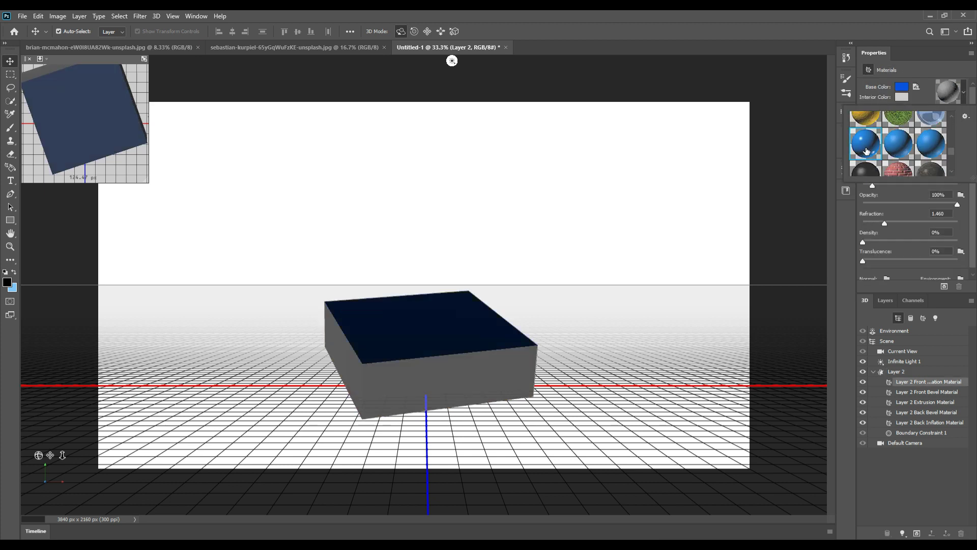
left_click(2, 51)
left_click(887, 300)
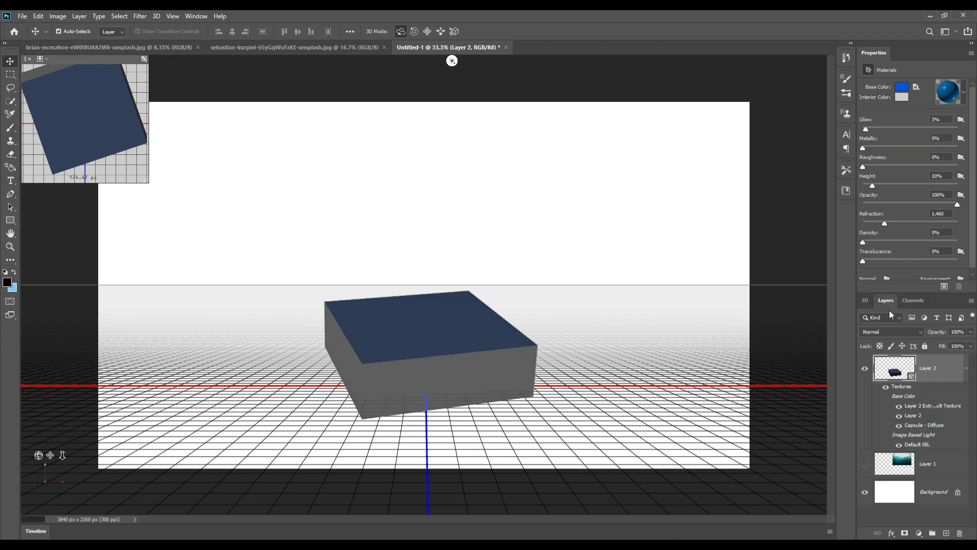
Merge the box into one pixel layer and make the iceberg layer visible above it.
left_click(947, 533)
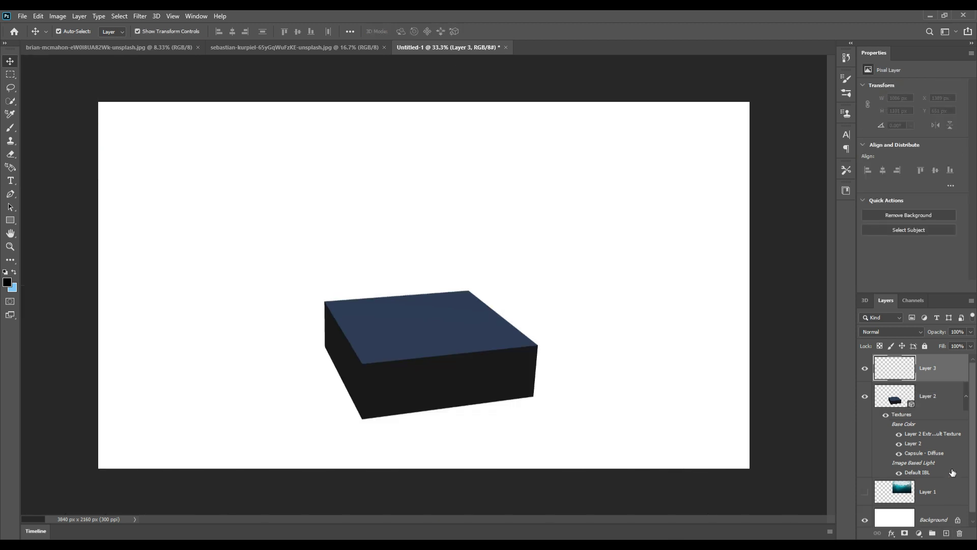
left_click(942, 401, "shift")
right_click(937, 375)
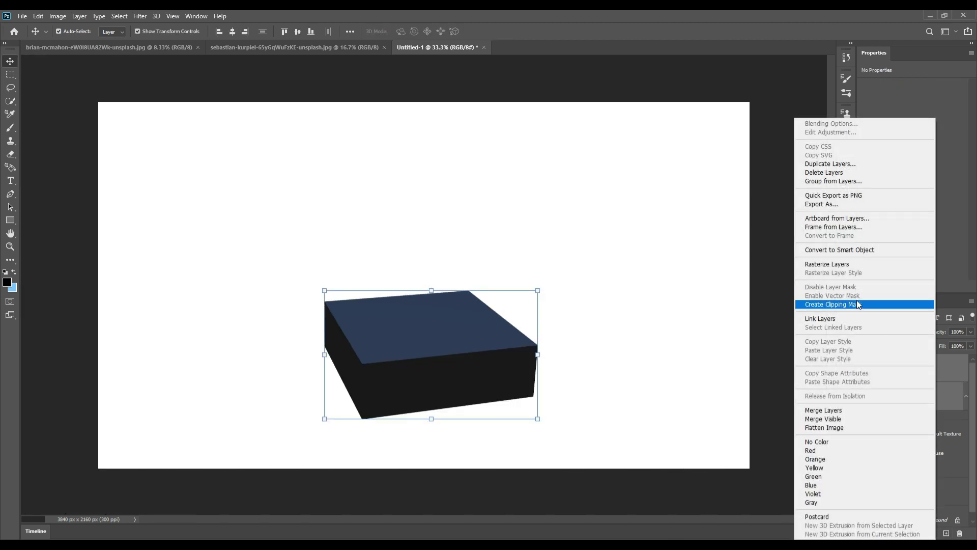
left_click(838, 410)
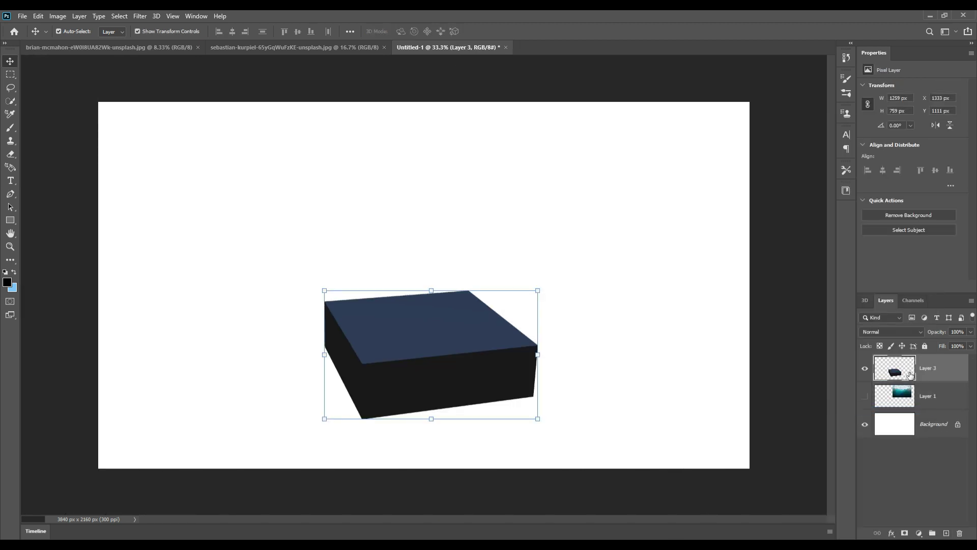
left_click_drag(900, 402, 905, 366)
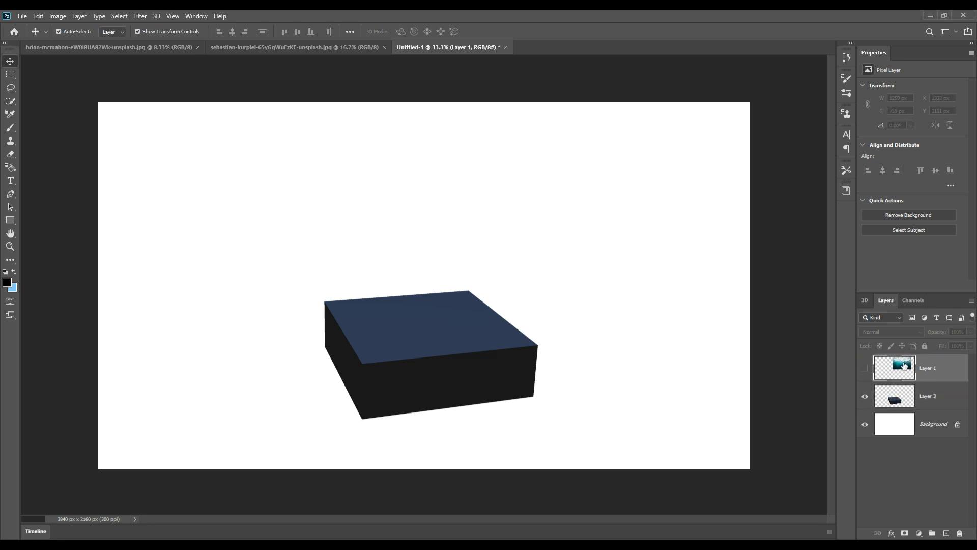
left_click(865, 367)
Shrink and corner-distort the iceberg photo onto the box's top face, then delete the layer.
left_click_drag(541, 155, 414, 281)
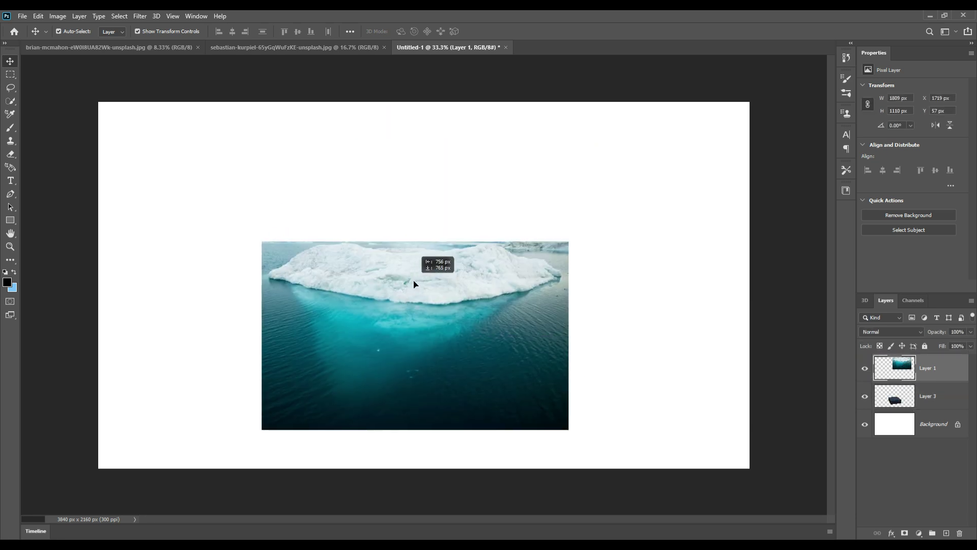
mouse_move(575, 343)
left_mouse_down()
mouse_move(475, 342)
mouse_move(494, 366)
mouse_move(510, 344)
left_mouse_up()
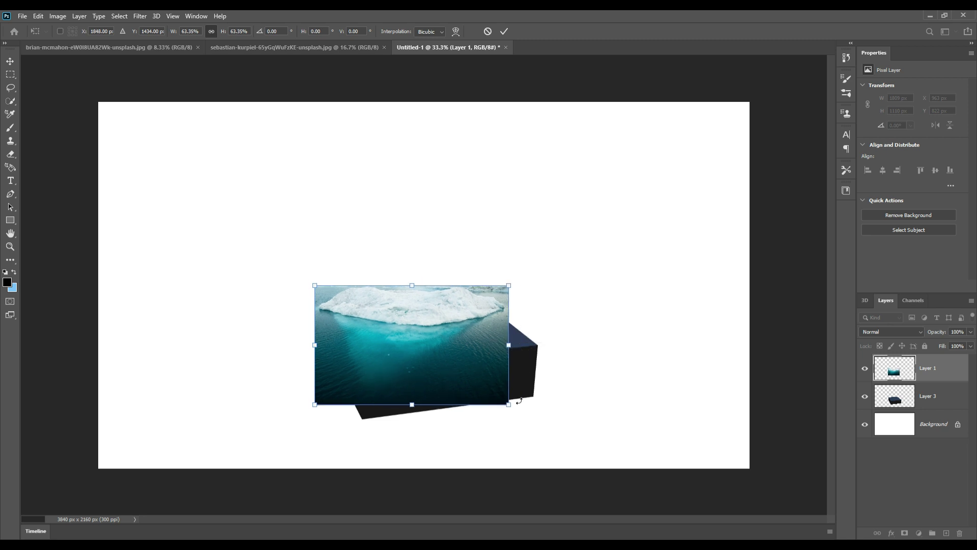
left_click_drag(510, 409, 543, 375)
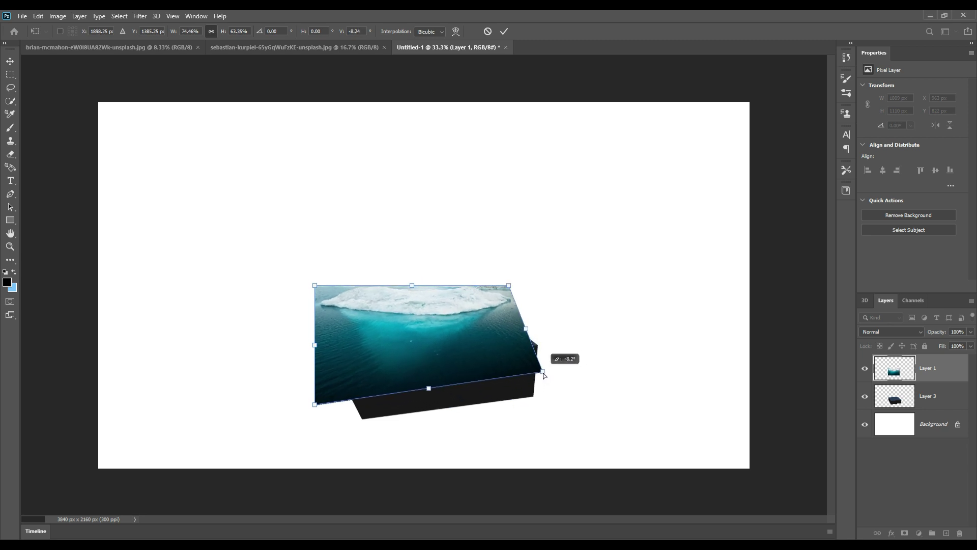
left_click_drag(519, 300, 477, 293)
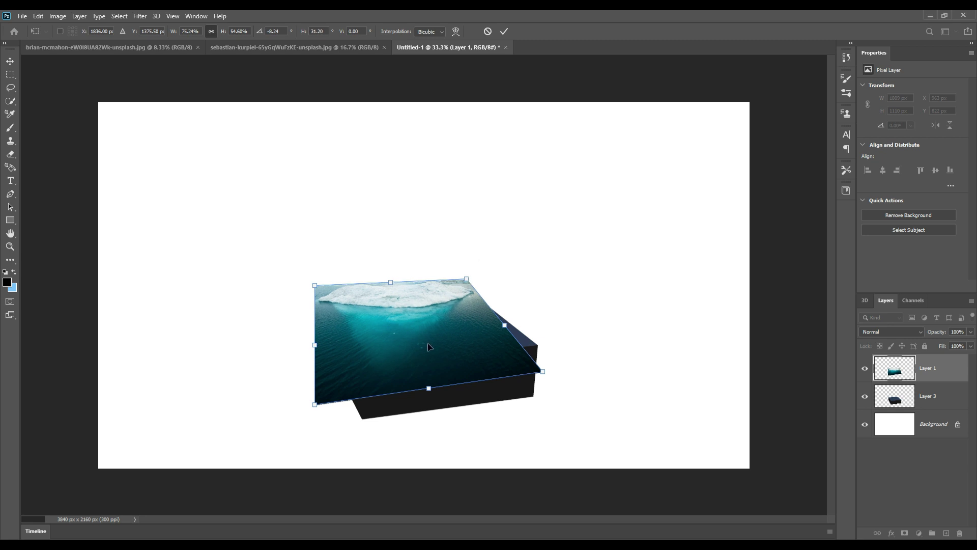
left_click_drag(314, 406, 371, 380)
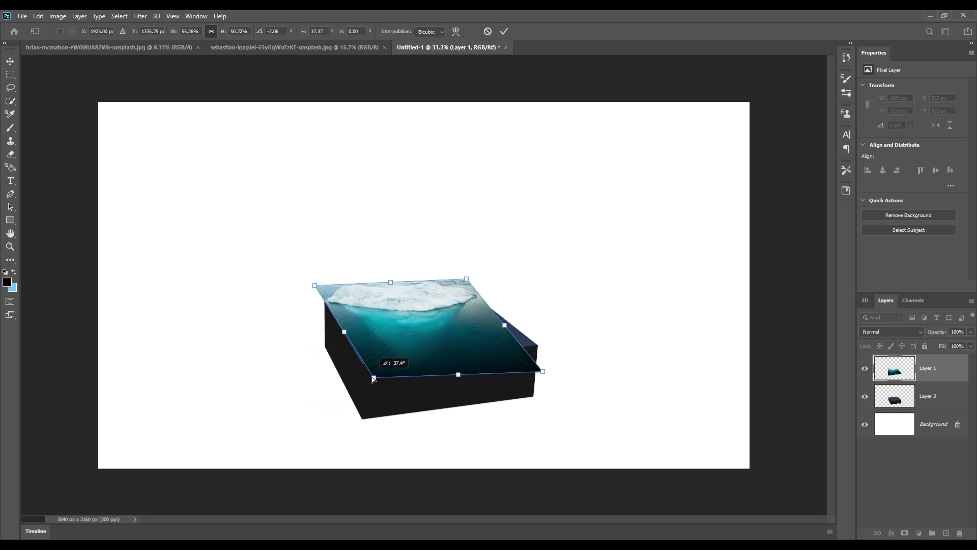
left_click_drag(321, 286, 316, 289)
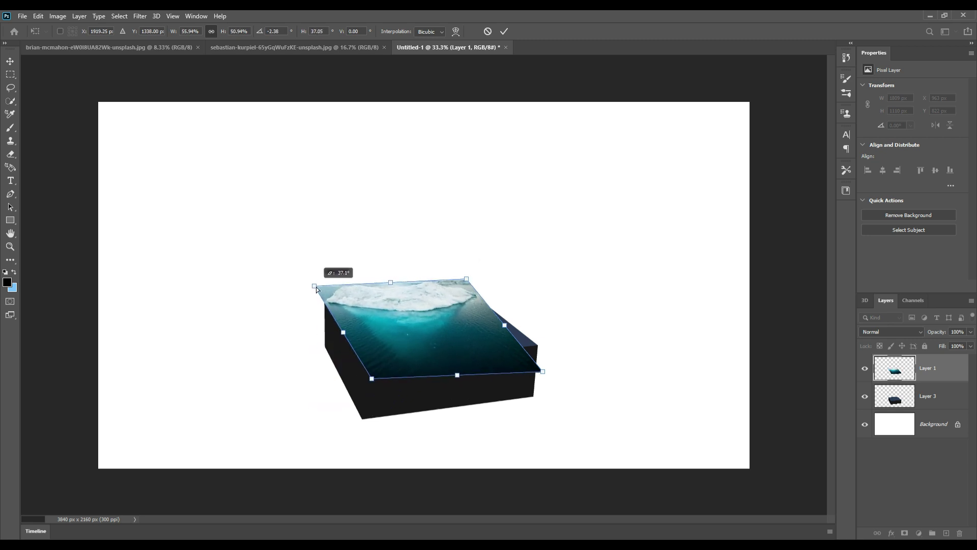
left_click_drag(549, 375, 551, 354)
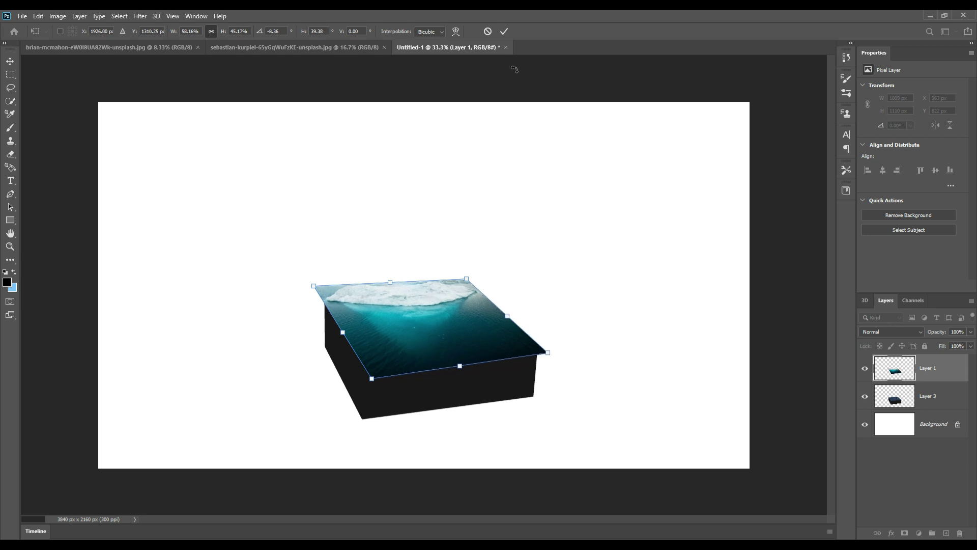
left_click(504, 31)
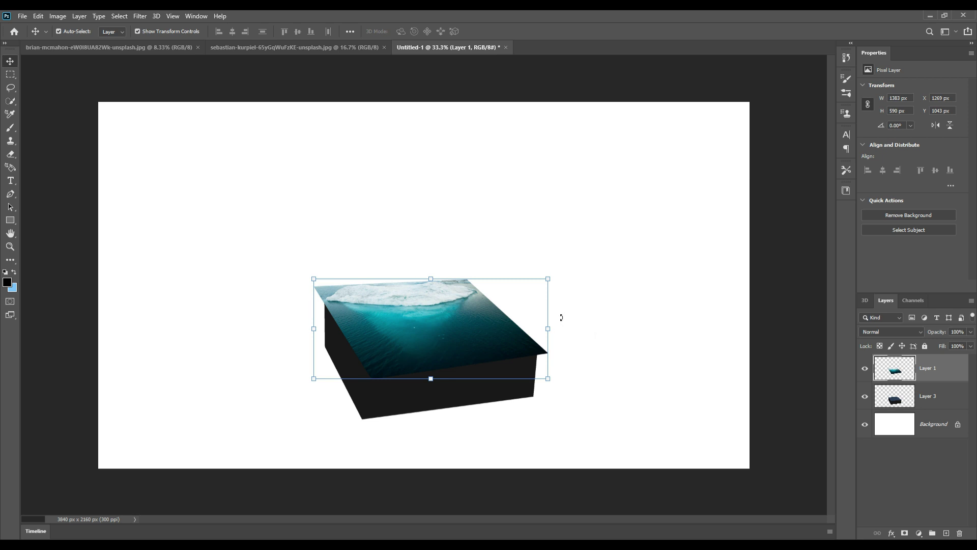
key("Delete")
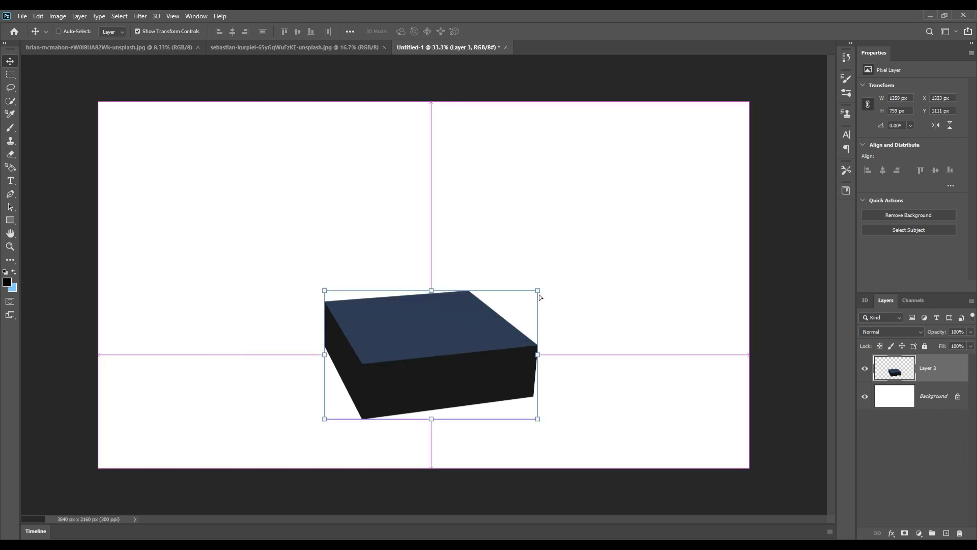
Restore the iceberg layer and Polygonal Lasso-select along the box's left edge.
key("ctrl+z")
key("ctrl+minus")
key("ctrl+minus")
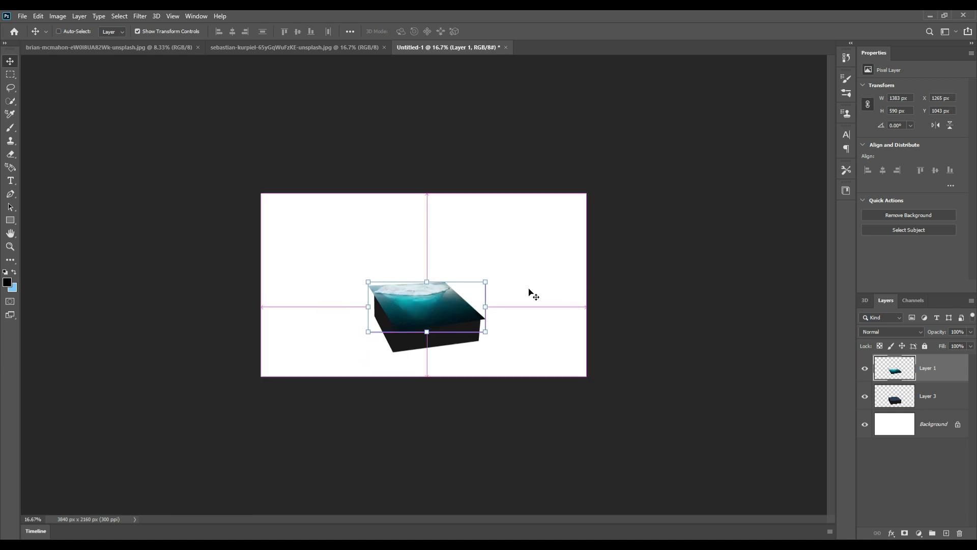
key("ctrl+plus")
key("ctrl+plus")
key("ctrl+plus")
key("ctrl+plus")
key("ctrl+plus")
right_click(10, 87)
left_click(56, 97)
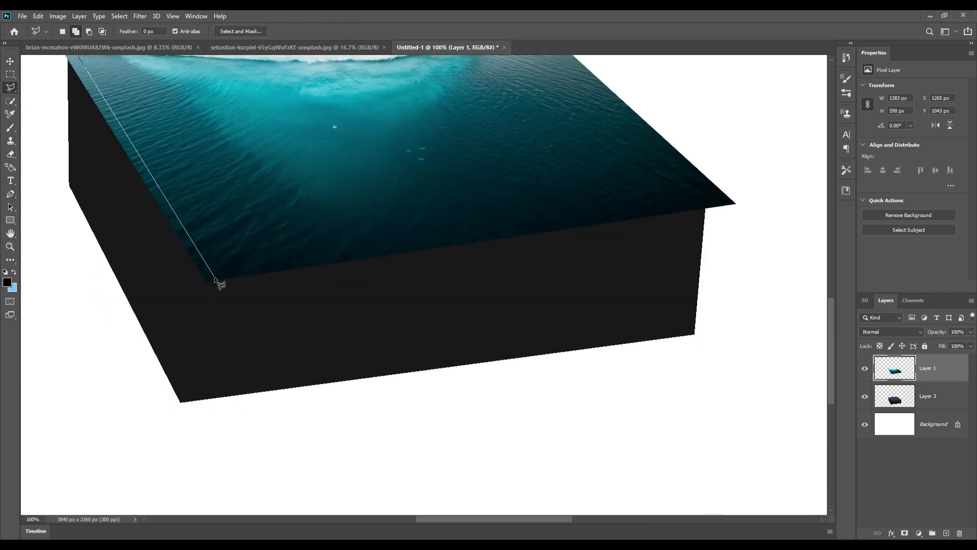
left_click(217, 221)
left_click(273, 279)
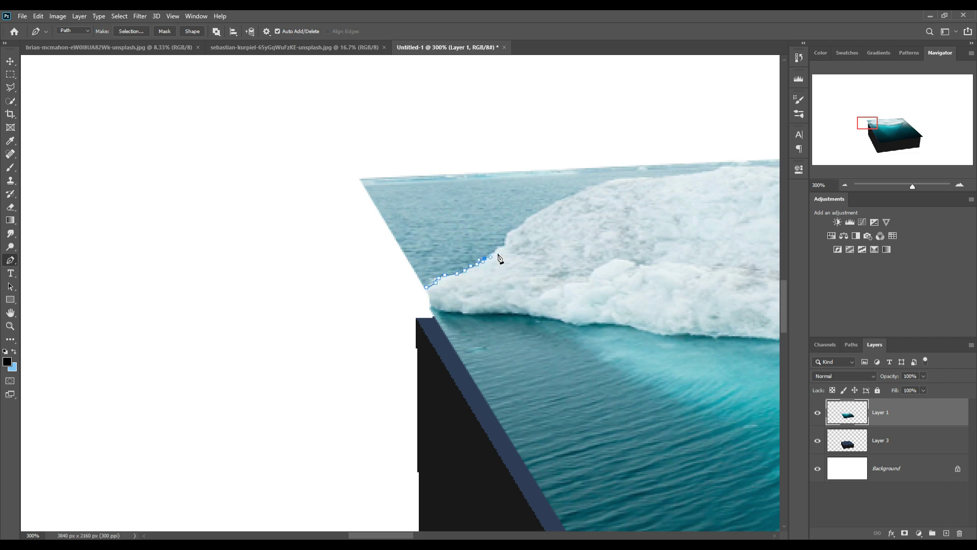
Trace the ice edge with a Pen path, then zoom back out.
left_click(702, 170)
left_click_drag(703, 170, 421, 190)
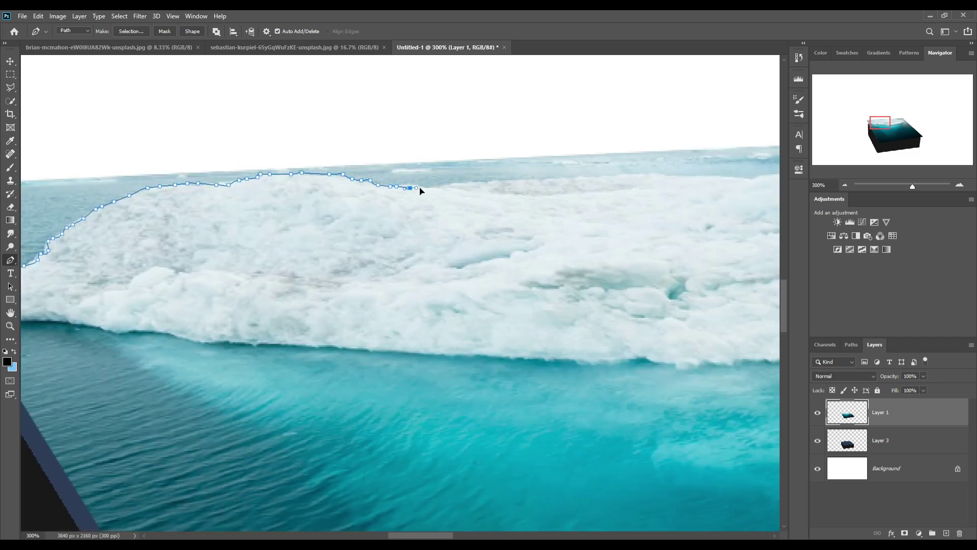
left_click(719, 181)
left_click_drag(720, 182, 407, 168)
left_click_drag(622, 178, 319, 196)
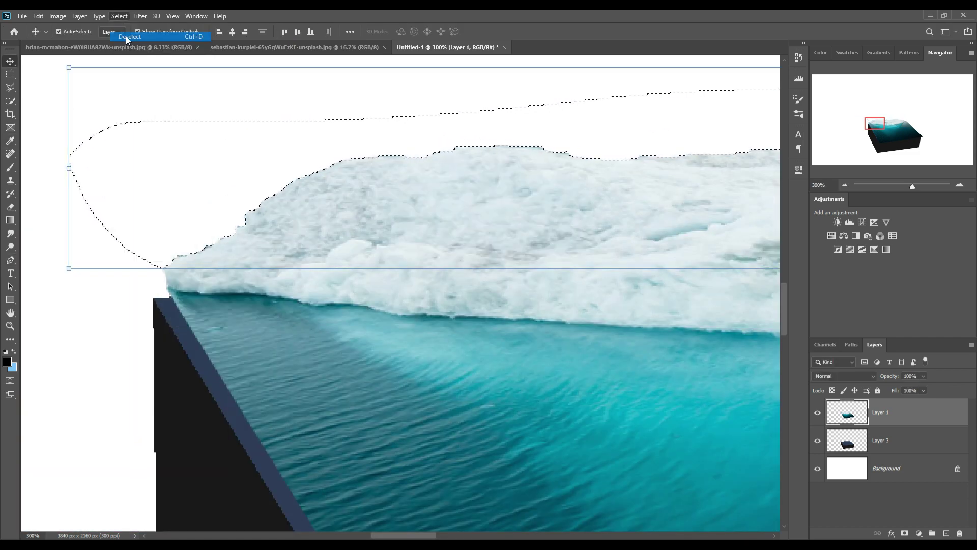
key("ctrl+minus")
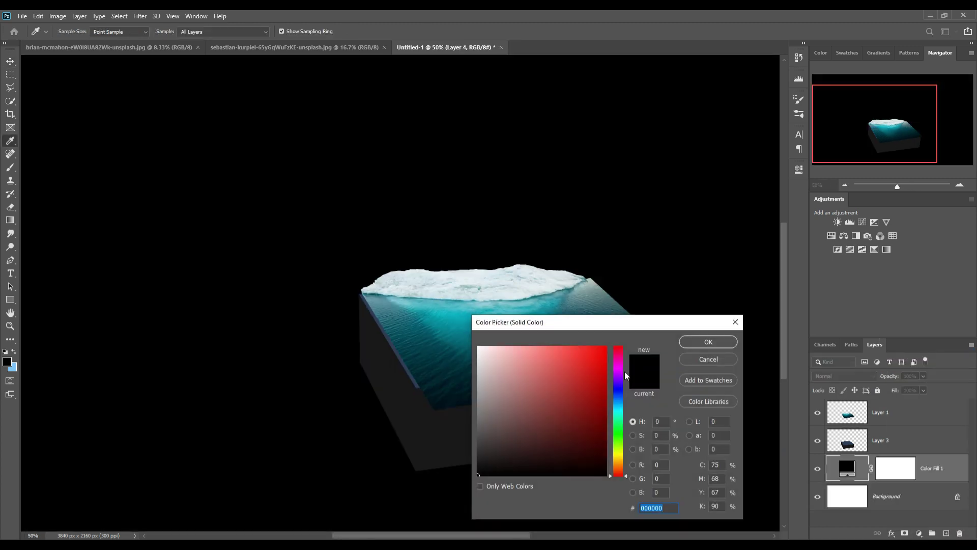
Add a light teal background and enlarge the ocean block to about 147%.
key("Return")
key("ctrl+minus")
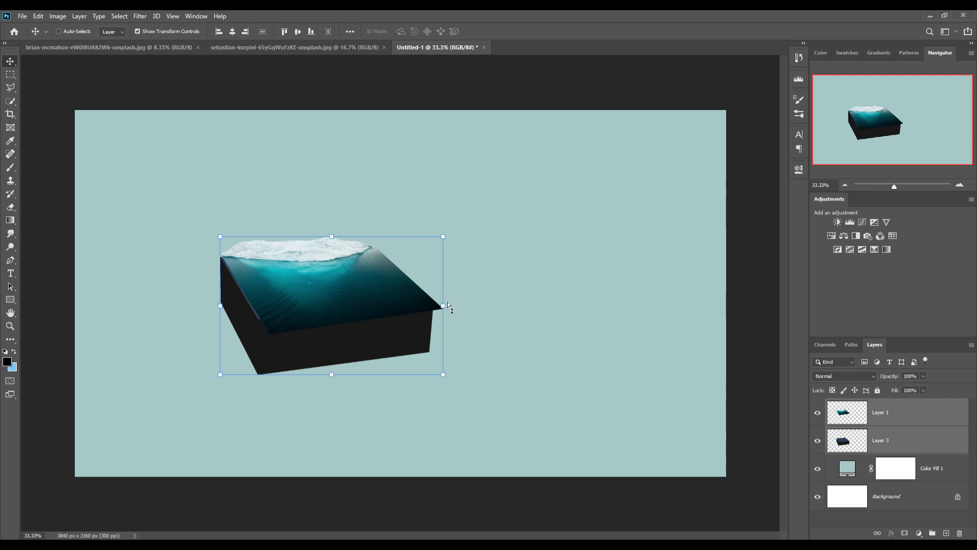
left_click_drag(444, 375, 558, 434)
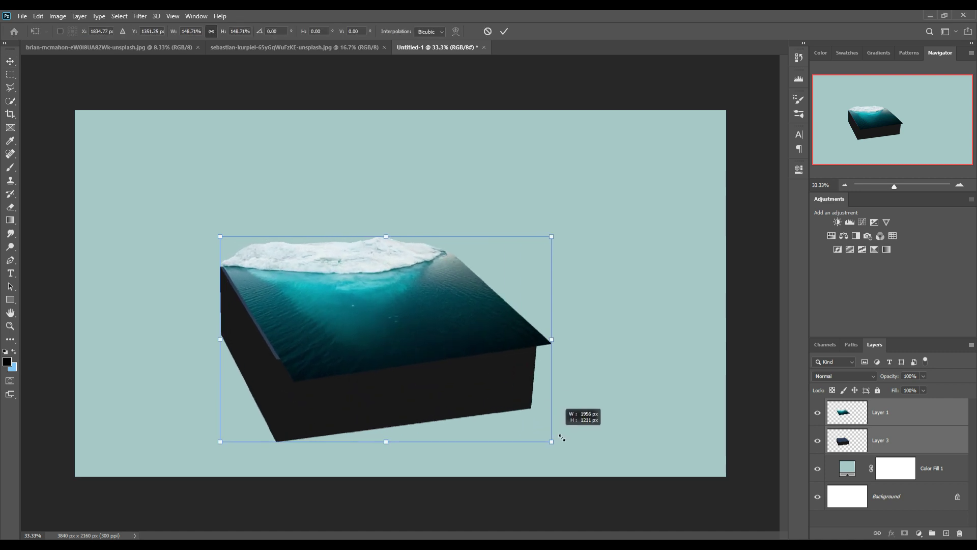
left_click_drag(458, 395, 508, 363)
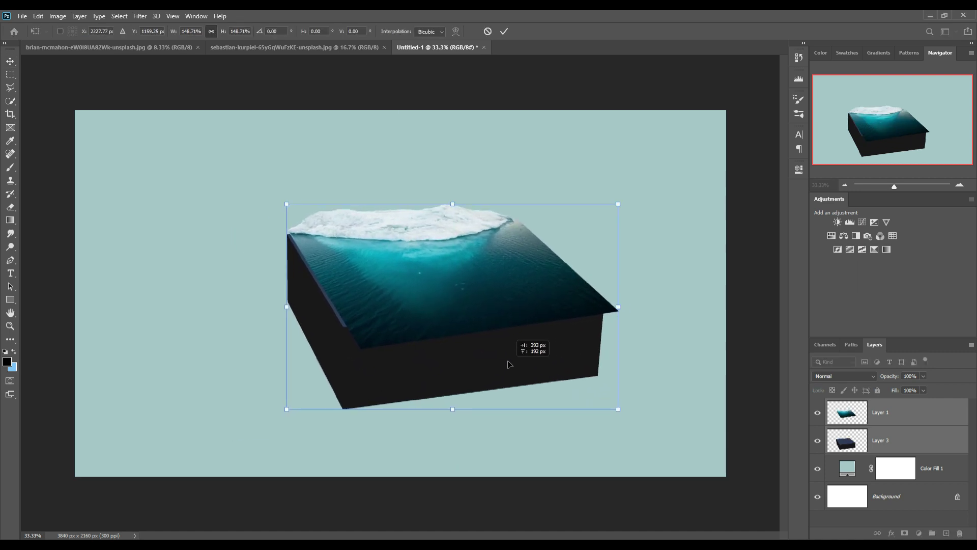
left_click(502, 30)
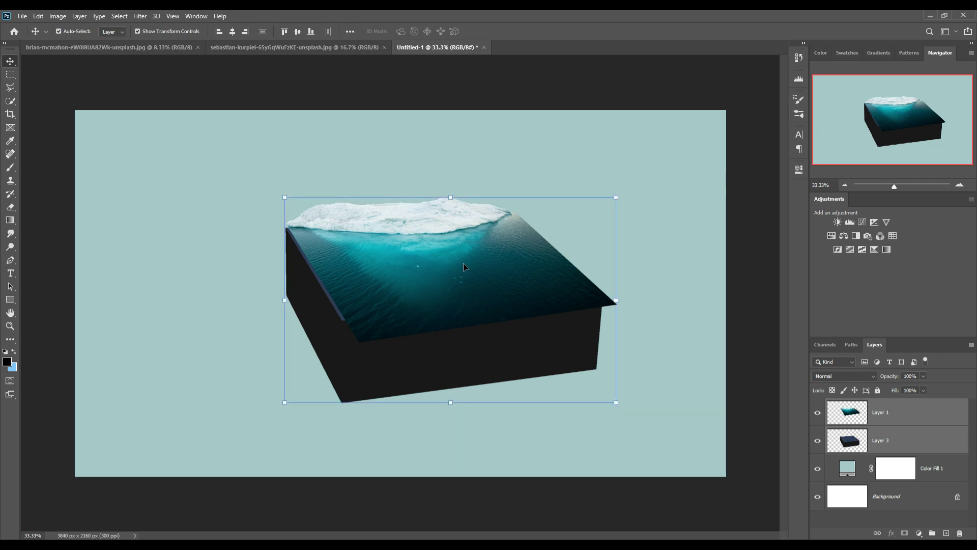
Nudge the block left and seat the ocean top down onto the box.
key("Left")
key("Left")
key("Left")
key("Left")
key("Left")
key("Left")
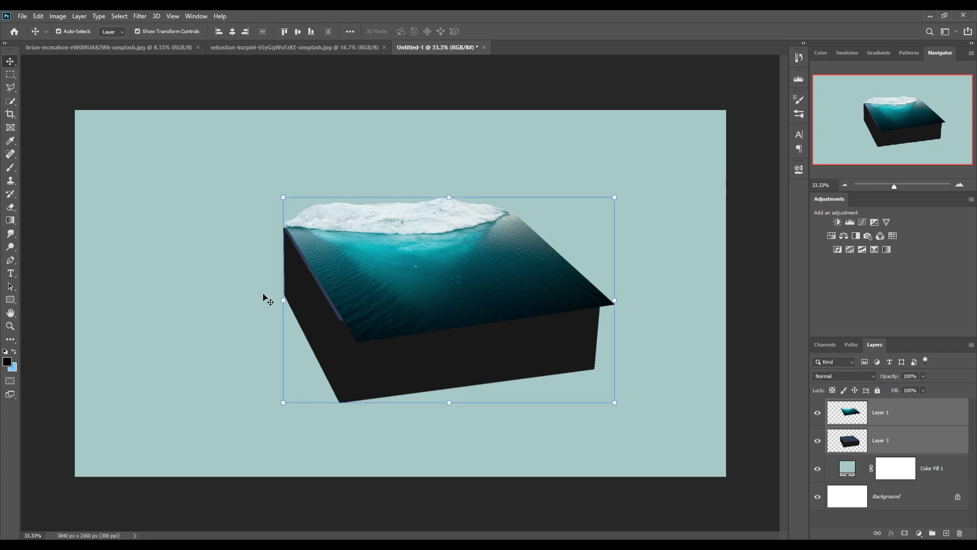
left_click(423, 286)
key("Left")
key("Left")
key("Left")
key("Left")
key("Left")
key("Left")
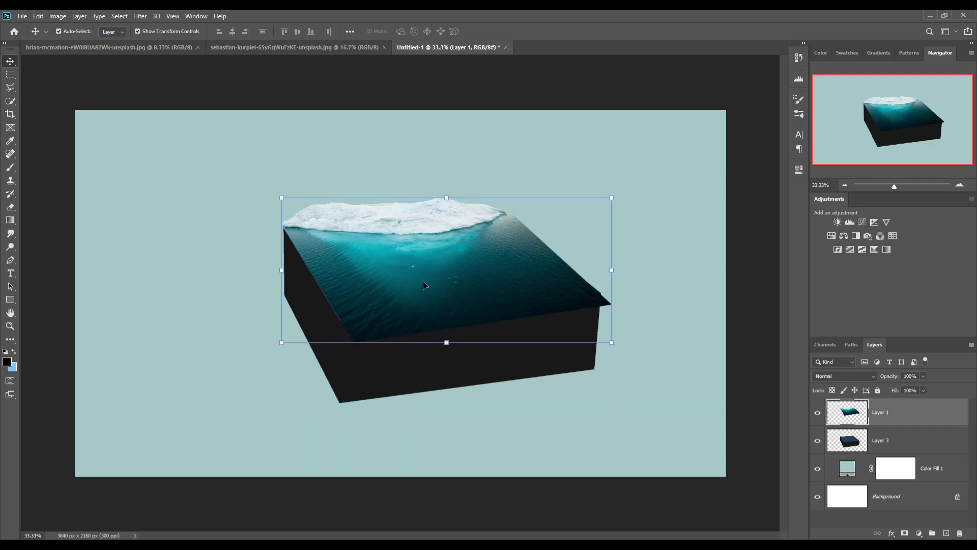
key("Down")
key("Down")
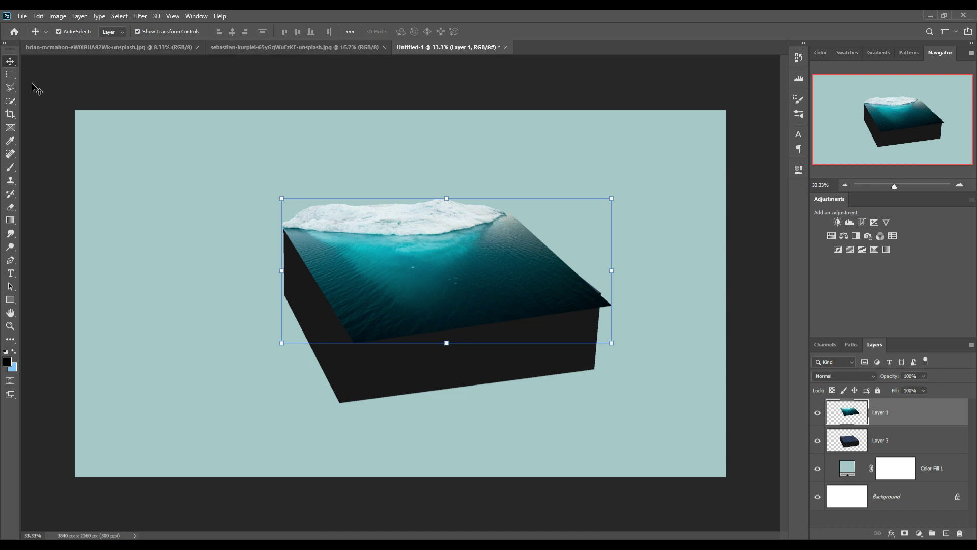
Drag the selected tall iceberg from its photo into Untitled-1 as a new layer.
left_click(240, 45)
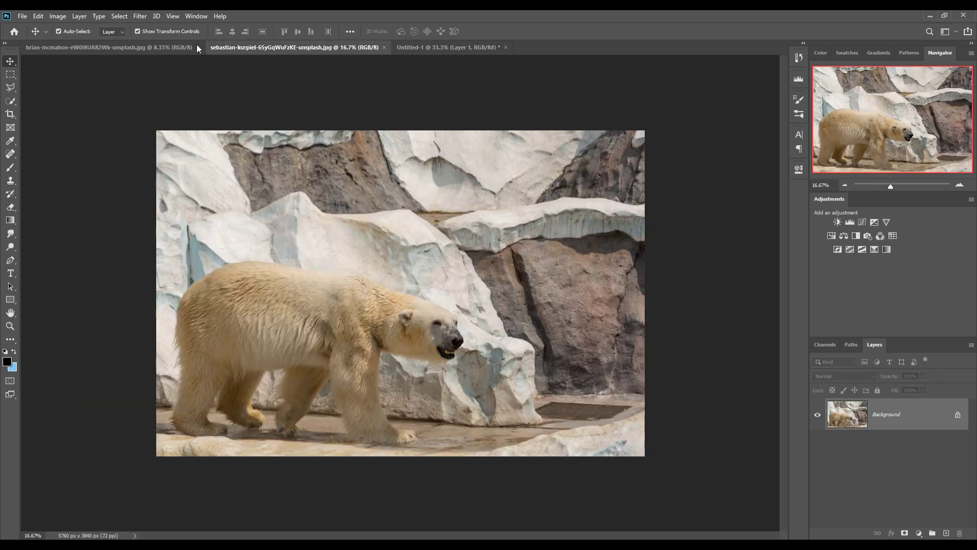
left_click(141, 46)
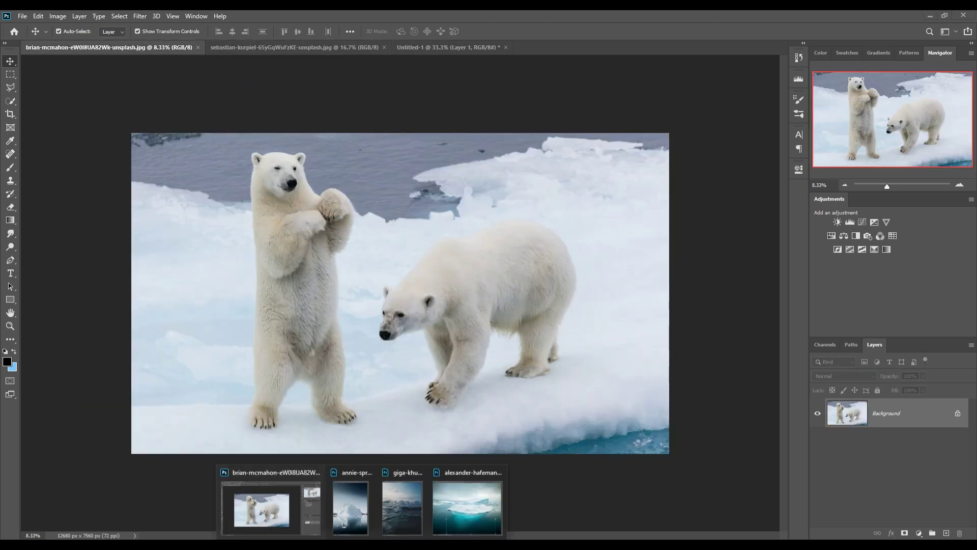
left_click(359, 512)
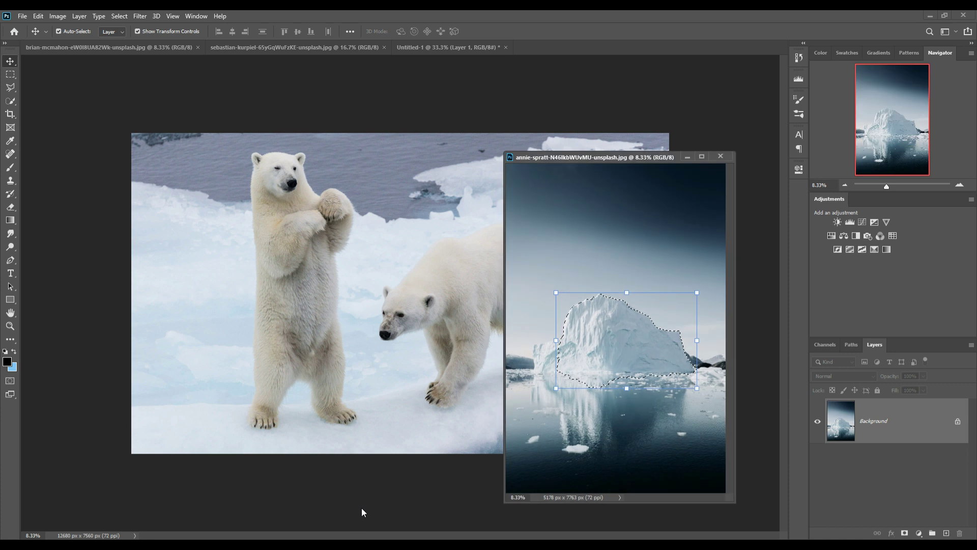
left_click(425, 50)
left_click(619, 337)
left_click_drag(619, 334, 306, 310)
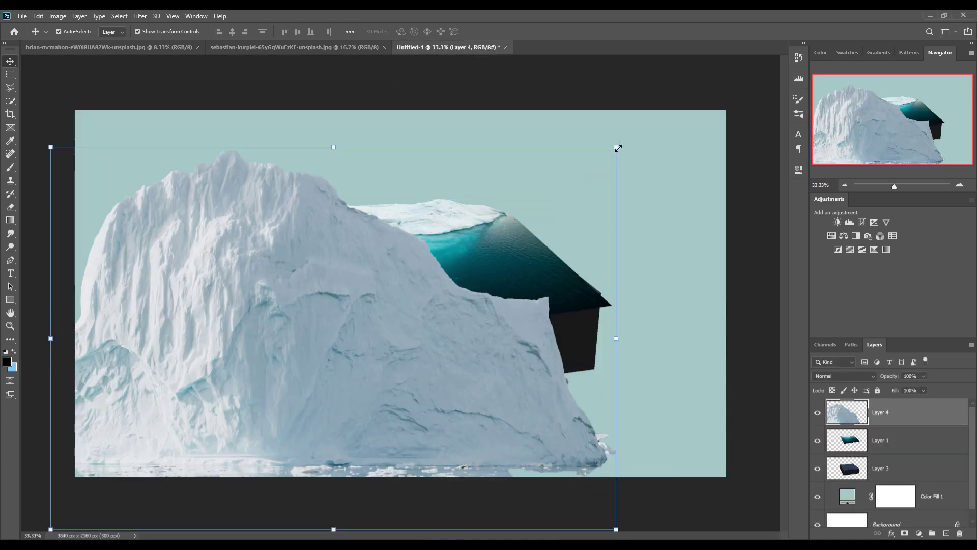
Shrink the iceberg to about a third and narrow it into a slanted wall on the box's left side.
left_click_drag(618, 148, 259, 393)
mouse_move(99, 450)
left_mouse_down()
mouse_move(325, 290)
mouse_move(302, 296)
left_mouse_up()
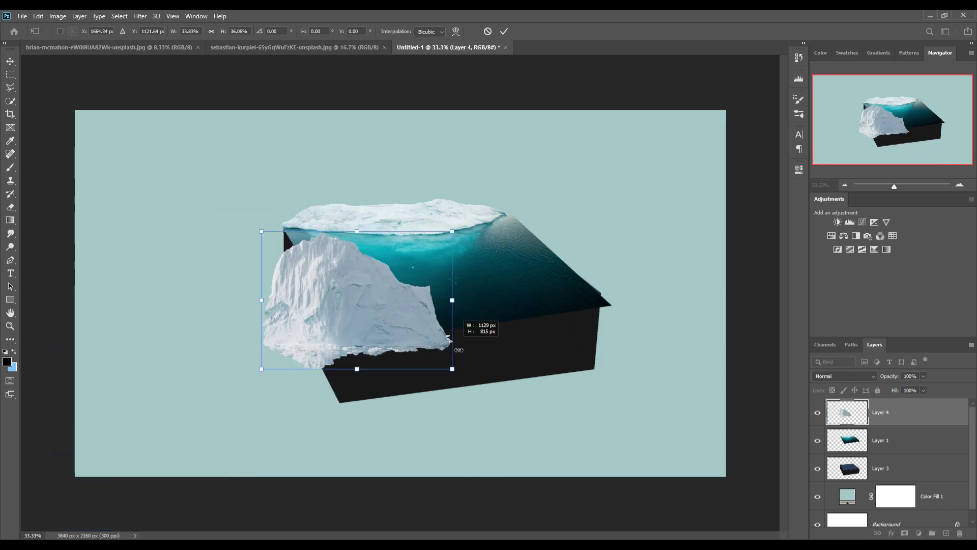
mouse_move(476, 303)
left_mouse_down()
mouse_move(430, 303)
mouse_move(349, 428)
left_mouse_up()
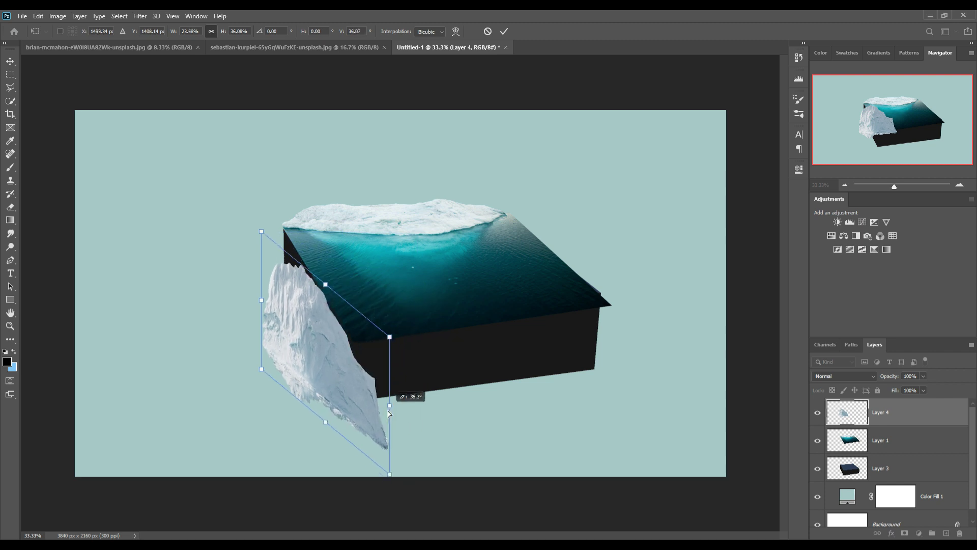
left_click_drag(284, 330, 298, 287)
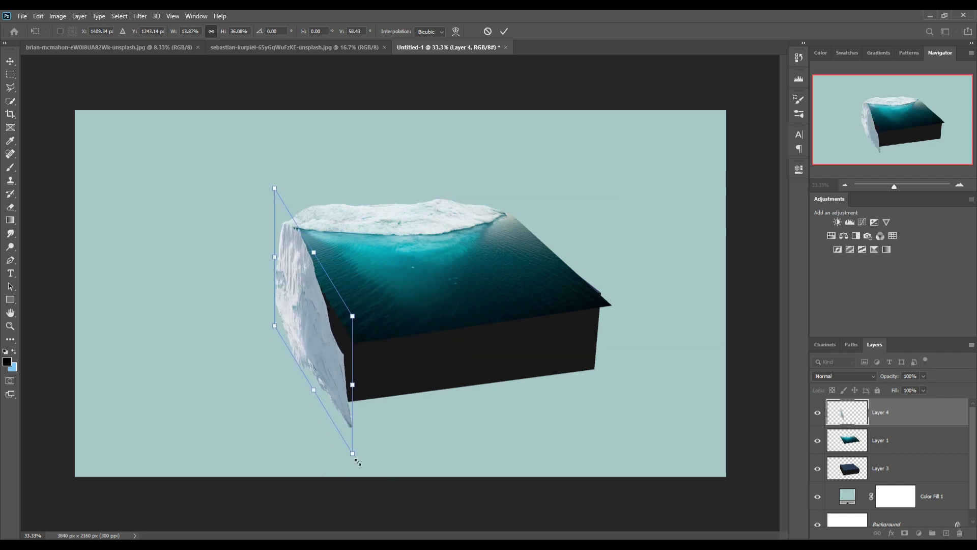
left_click_drag(358, 461, 328, 409)
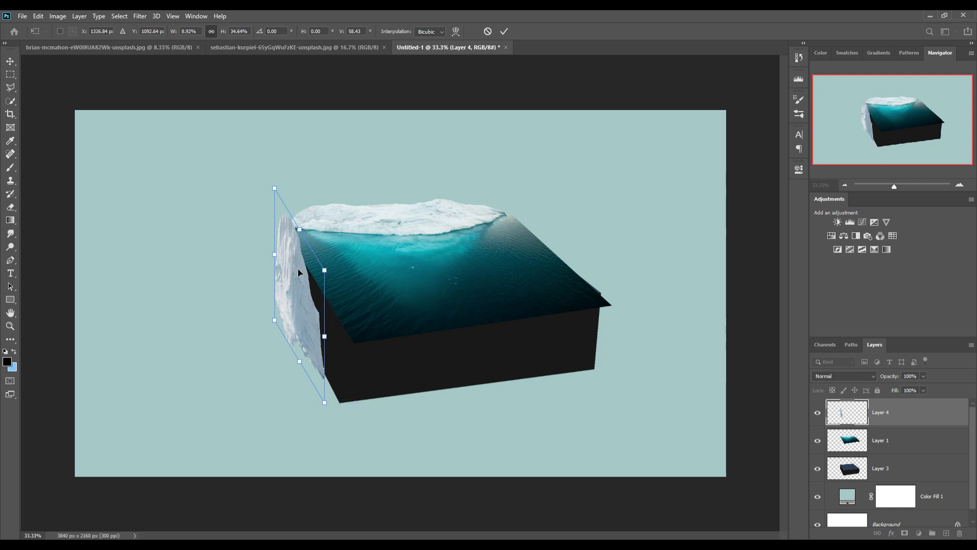
left_click_drag(275, 254, 283, 253)
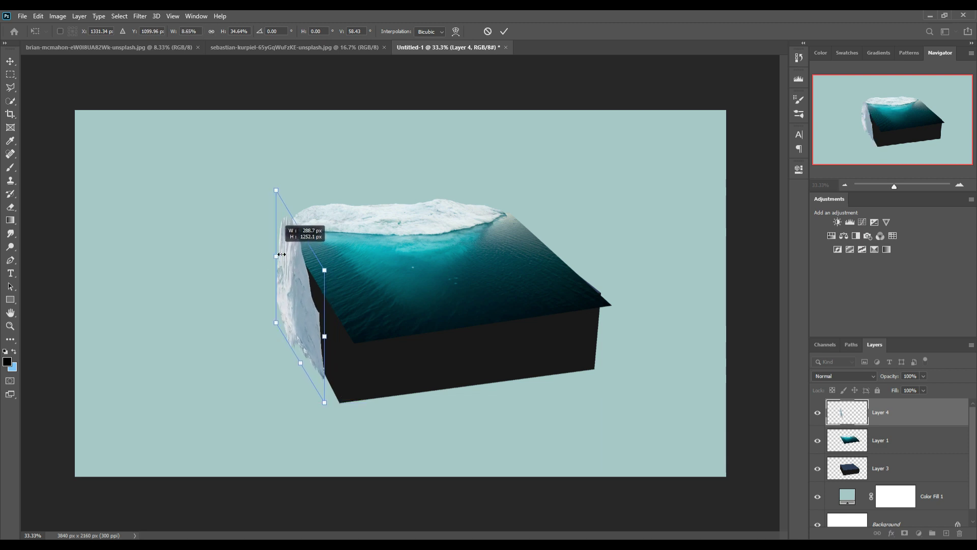
left_click_drag(284, 253, 278, 245)
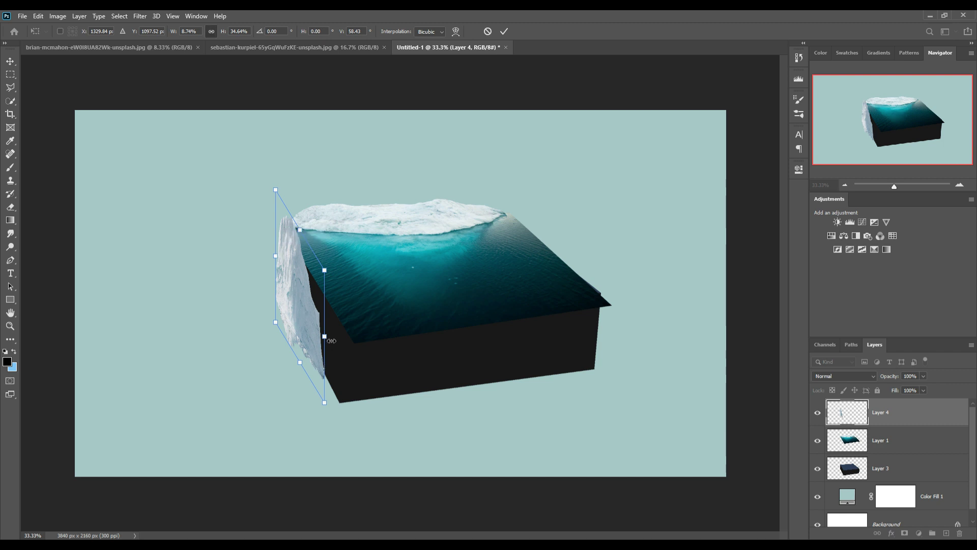
left_click(504, 31)
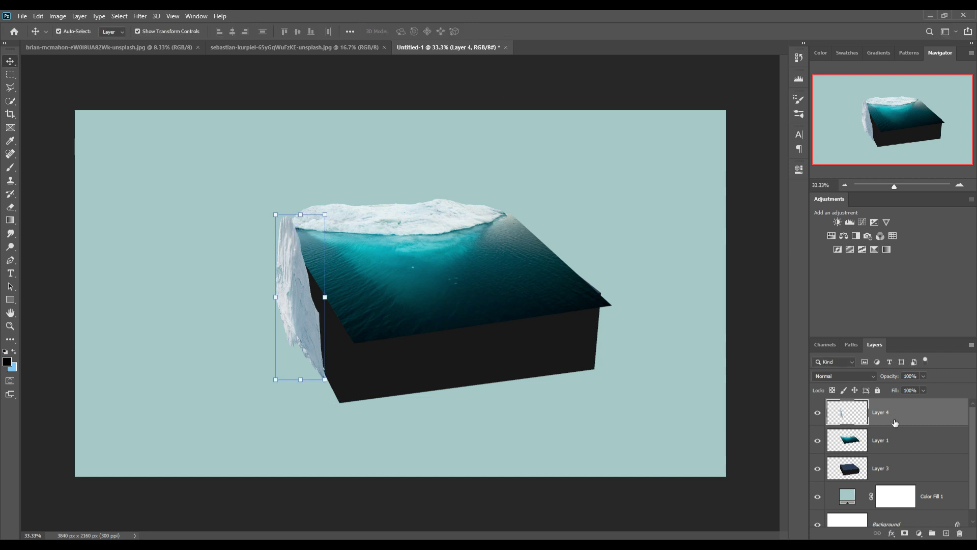
Make the ice wall semi-transparent, then select and delete the excess ice strip left of the box.
left_click_drag(906, 387, 906, 386)
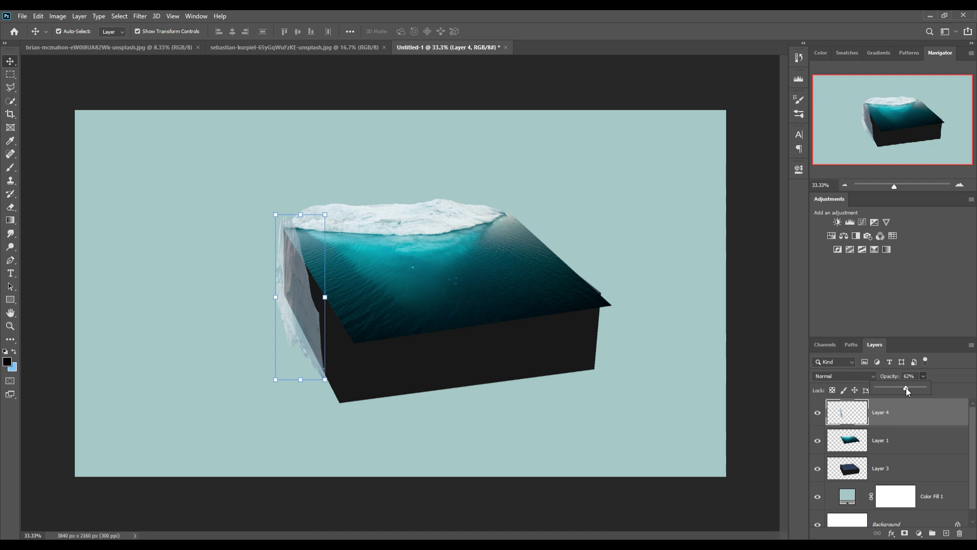
left_click(7, 76)
left_click_drag(266, 202, 289, 335)
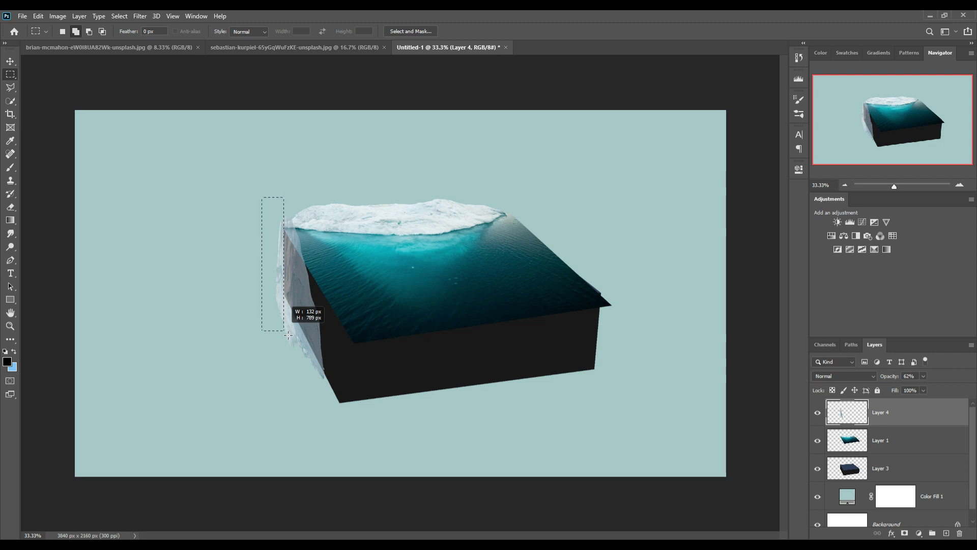
left_click_drag(288, 336, 288, 346)
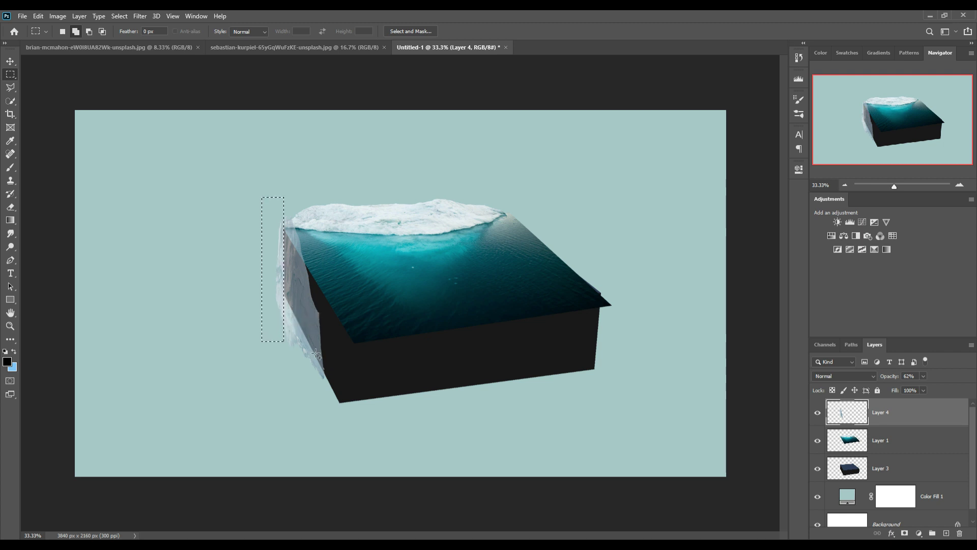
key("Delete")
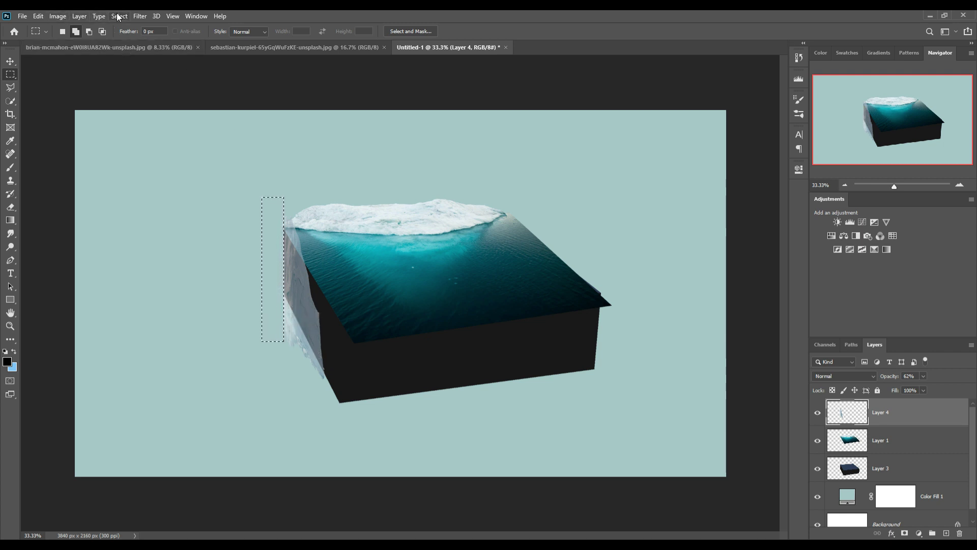
left_click(119, 15)
left_click(128, 36)
Lasso the excess ice below the box edge and restore the ice wall to full opacity.
left_click(10, 88)
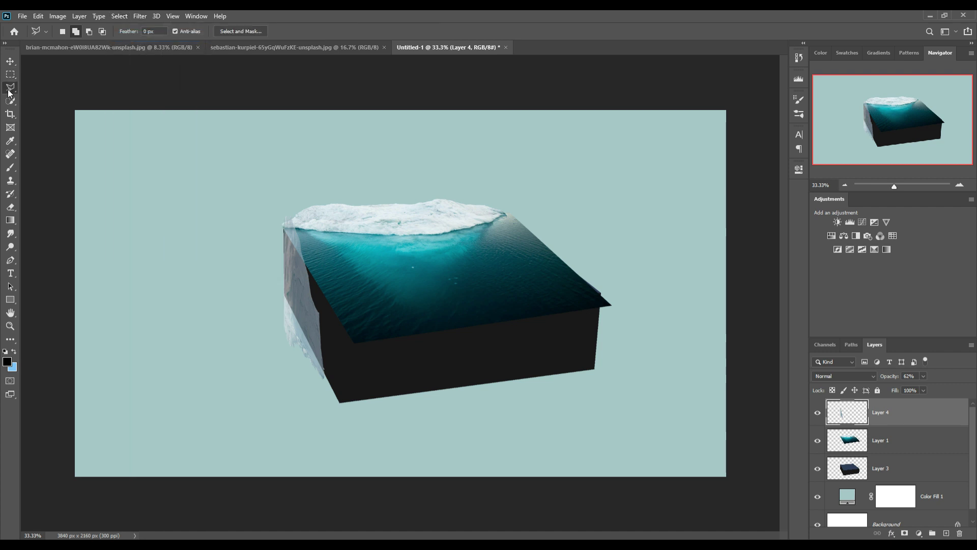
left_click(280, 287)
left_click(328, 382)
left_click(284, 375)
left_click(280, 288)
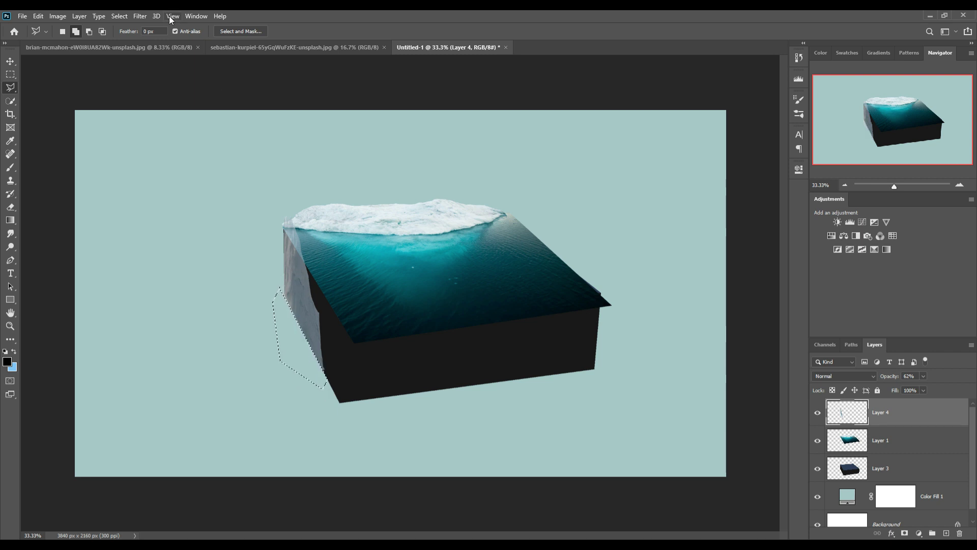
left_click(120, 16)
left_click(923, 377)
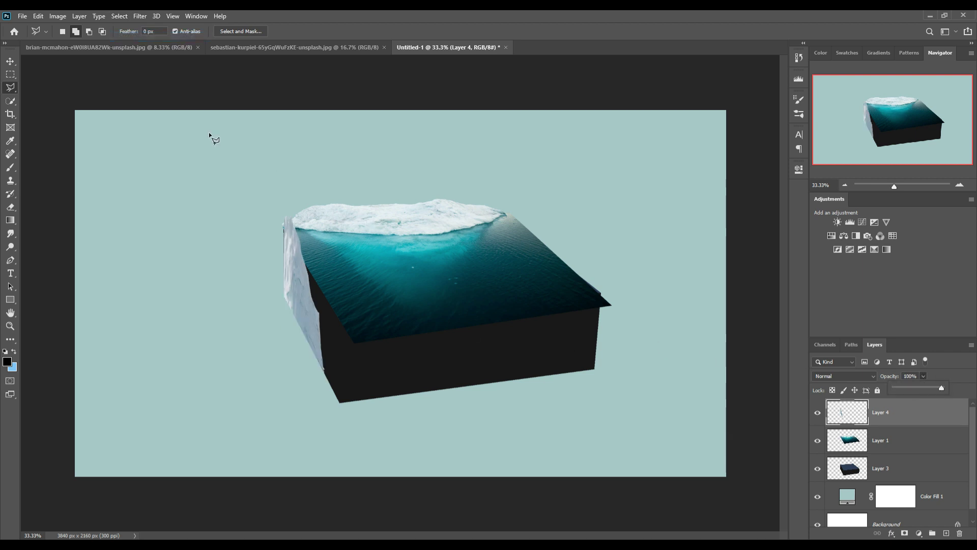
key("v")
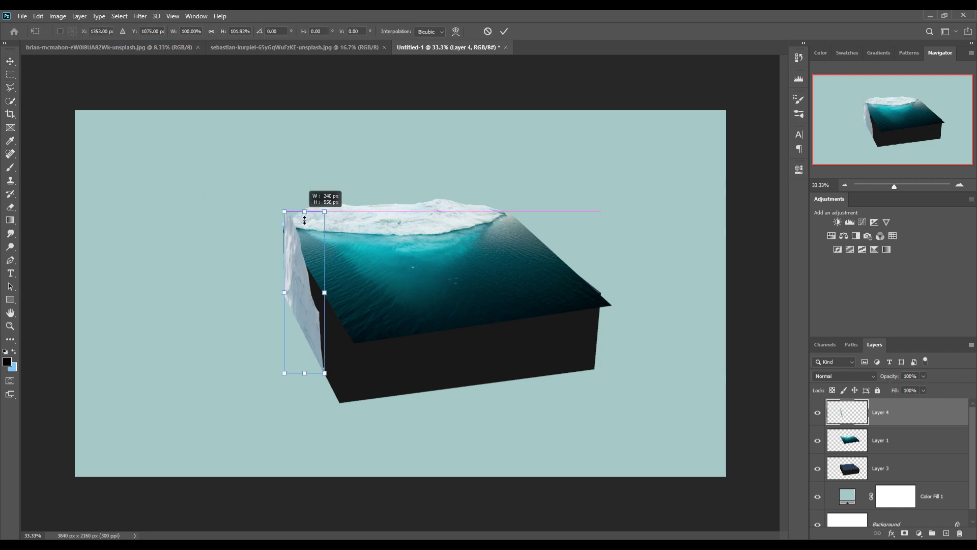
Lower the ice wall's top edge and trace a freehand selection along its edge.
mouse_move(308, 219)
left_mouse_down()
mouse_move(306, 231)
mouse_move(290, 231)
left_mouse_up()
left_click(503, 32)
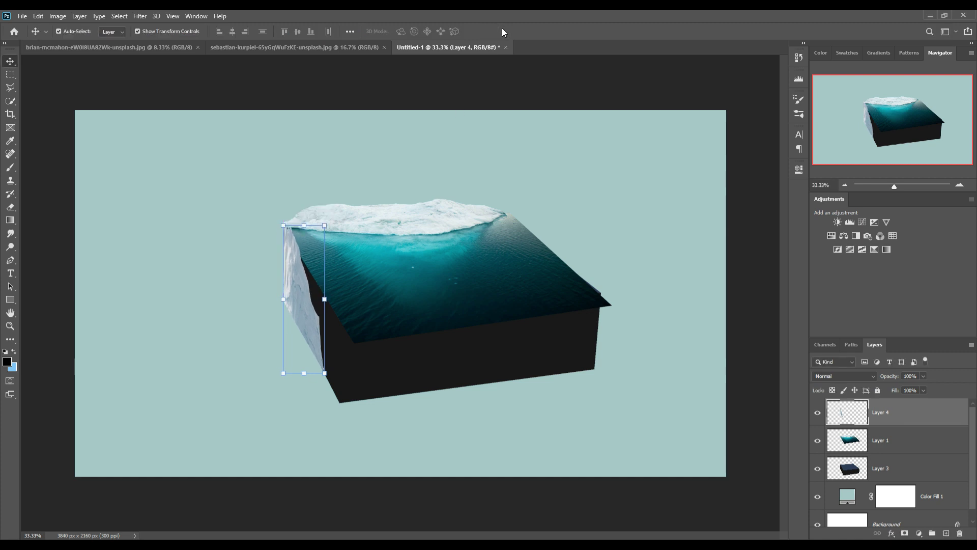
left_click(11, 87)
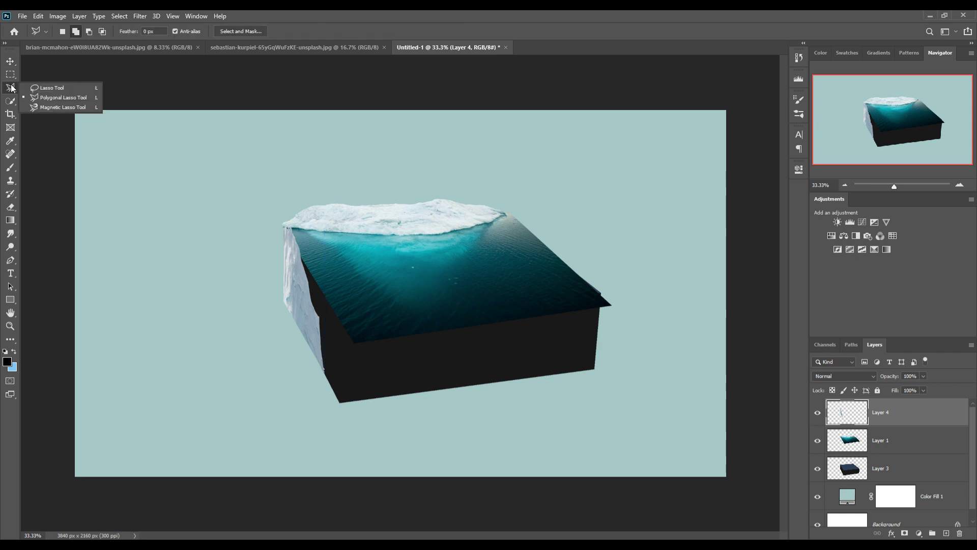
left_click(51, 87)
left_click_drag(311, 282, 313, 310)
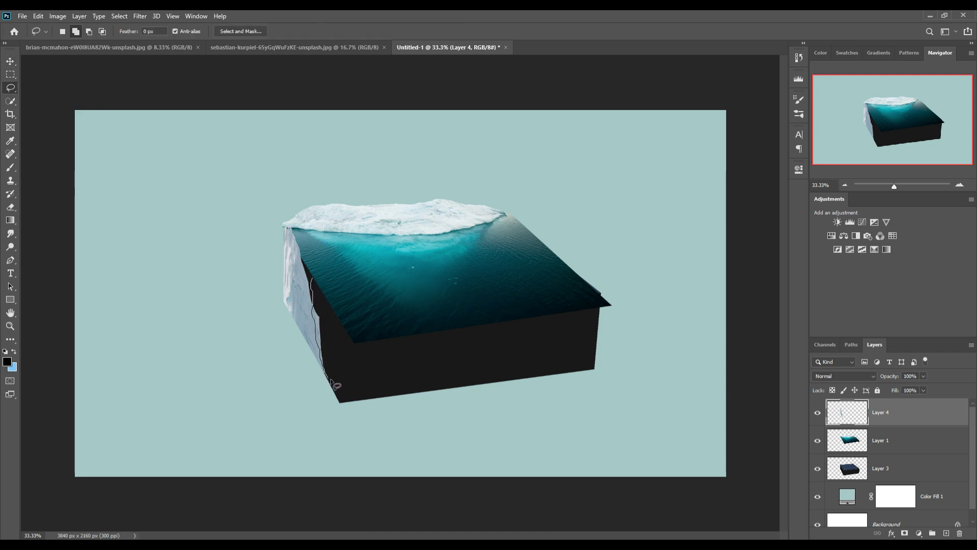
left_click_drag(336, 386, 312, 278)
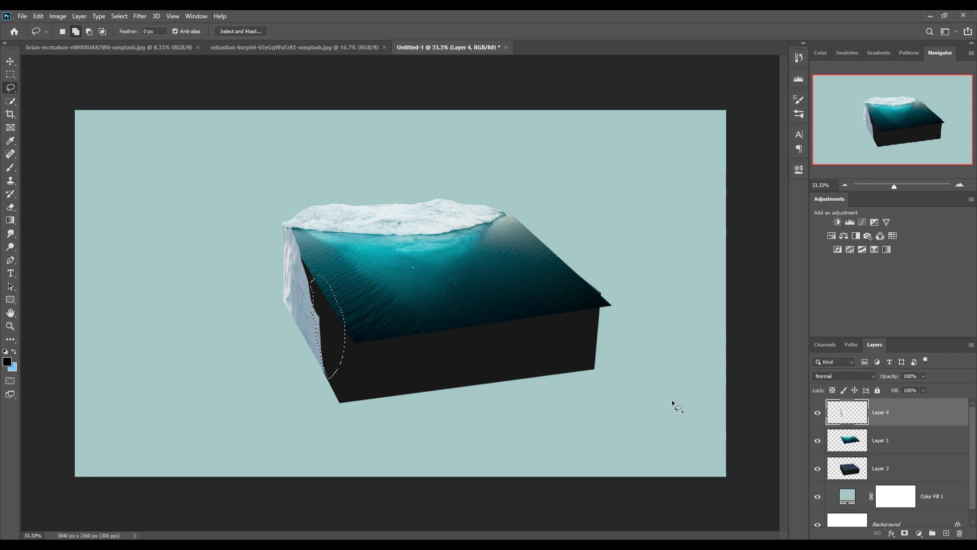
Clear the selection and move the ice wall layer beneath Layer 1.
left_click(119, 16)
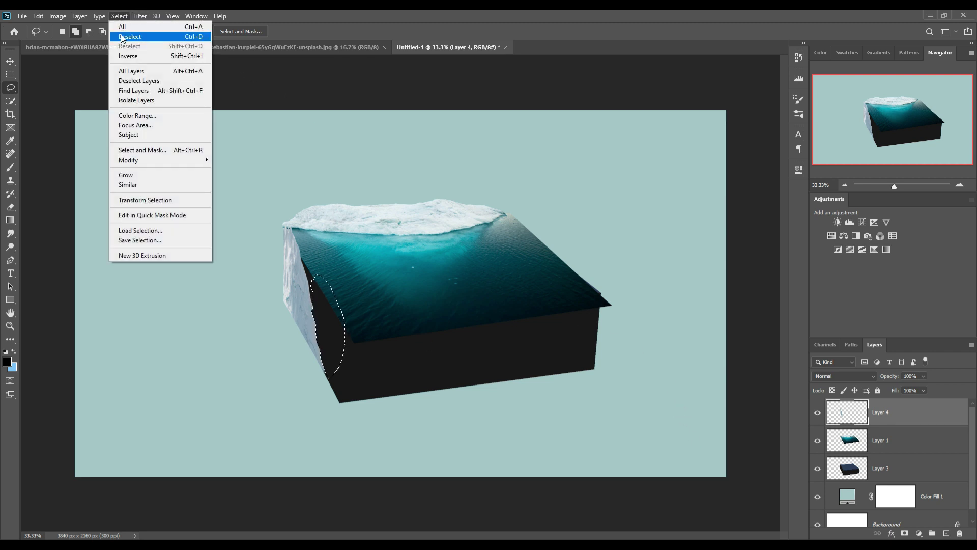
left_click(123, 36)
left_click(11, 61)
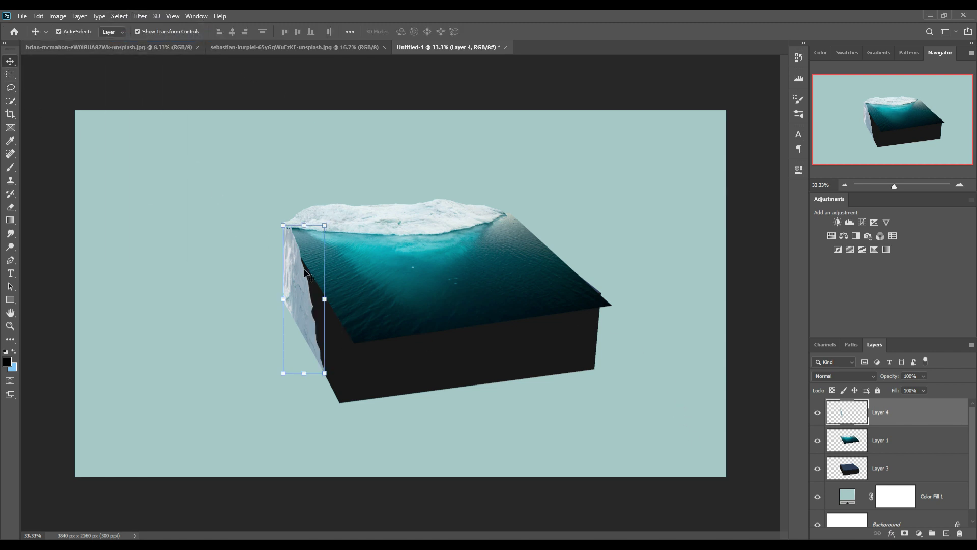
left_click_drag(906, 413, 915, 449)
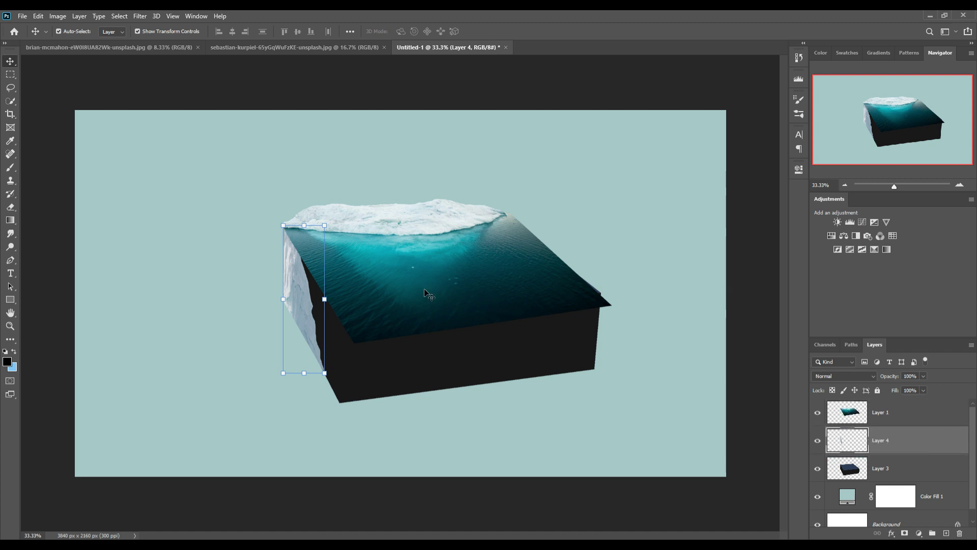
Make Layer 1 the working layer and clear the leftover selection.
left_click(10, 89)
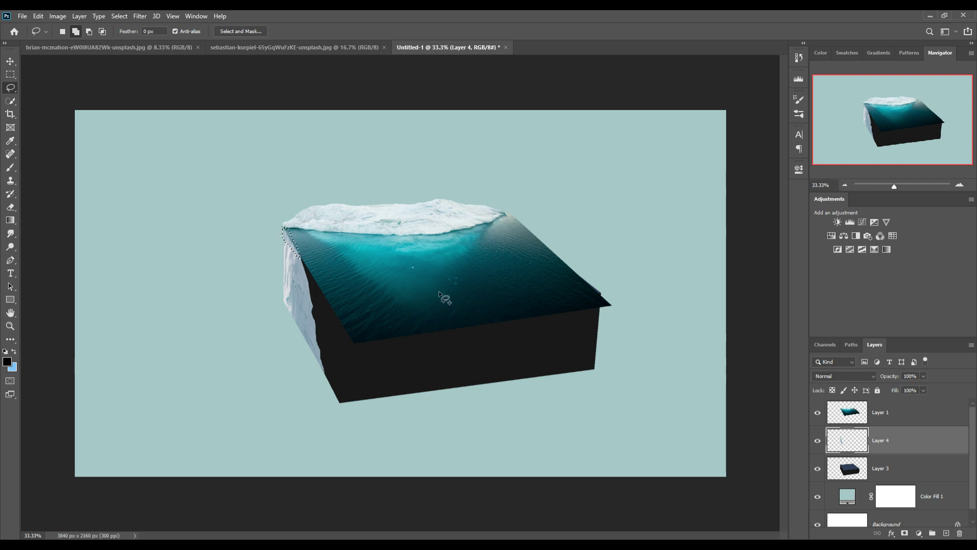
left_click(851, 414)
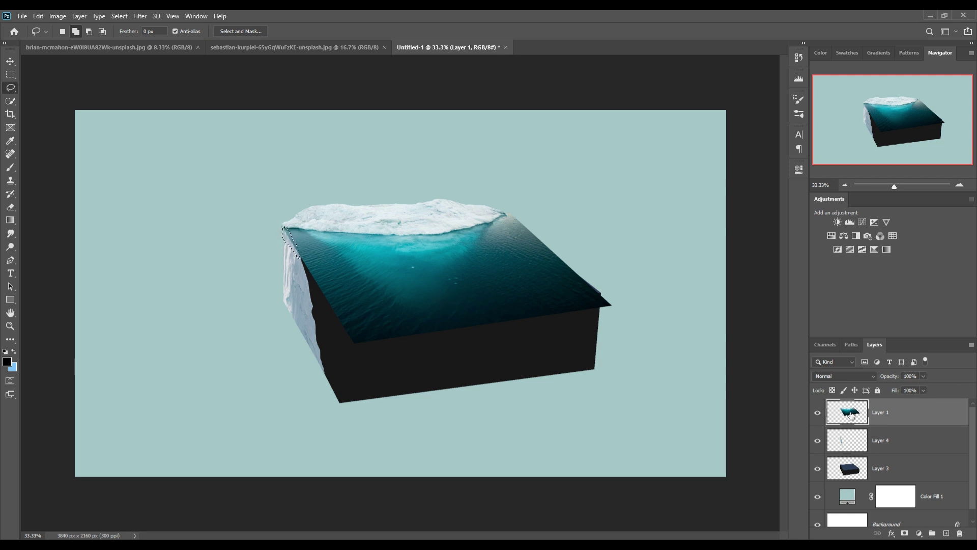
left_click(119, 16)
left_click(124, 37)
key("v")
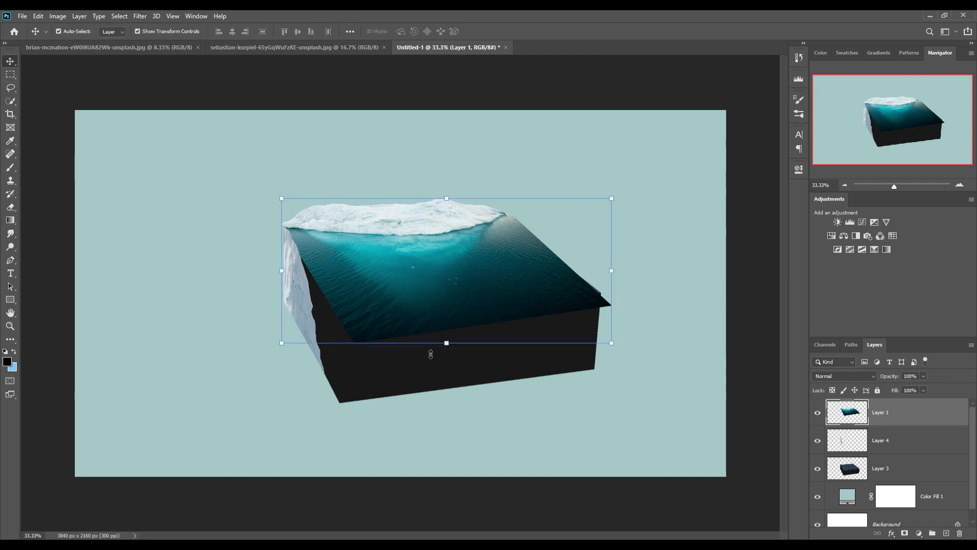
Outline the box's left face with the polygonal lasso.
right_click(10, 88)
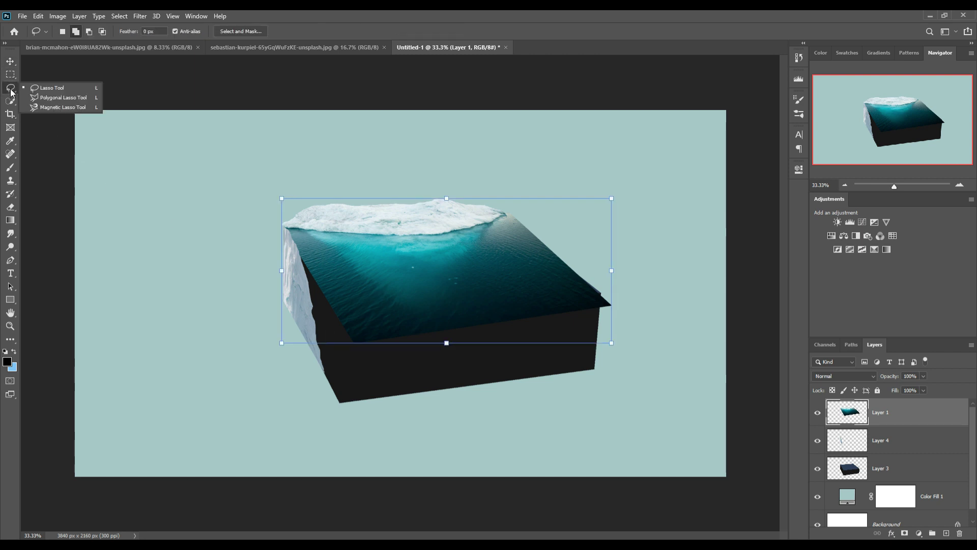
left_click(33, 87)
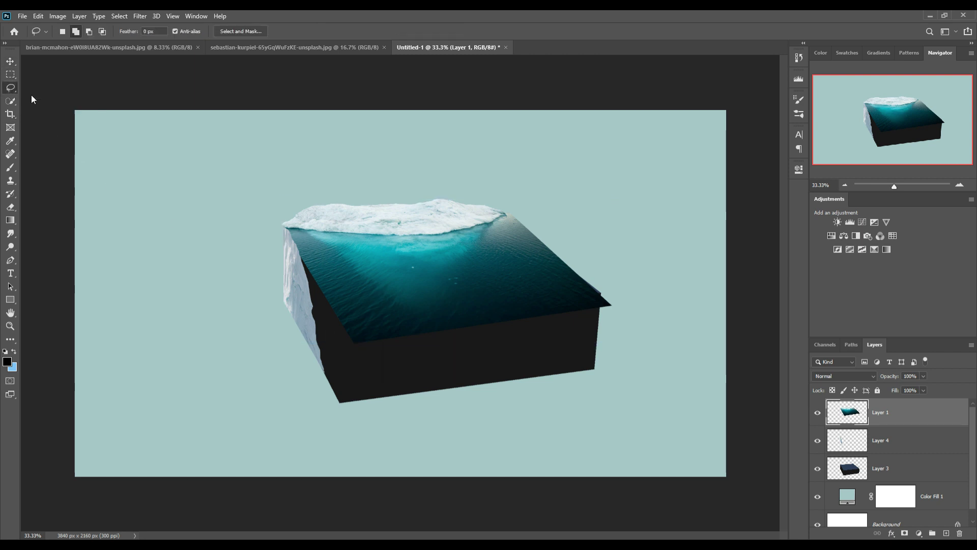
left_click(299, 254)
left_click(355, 342)
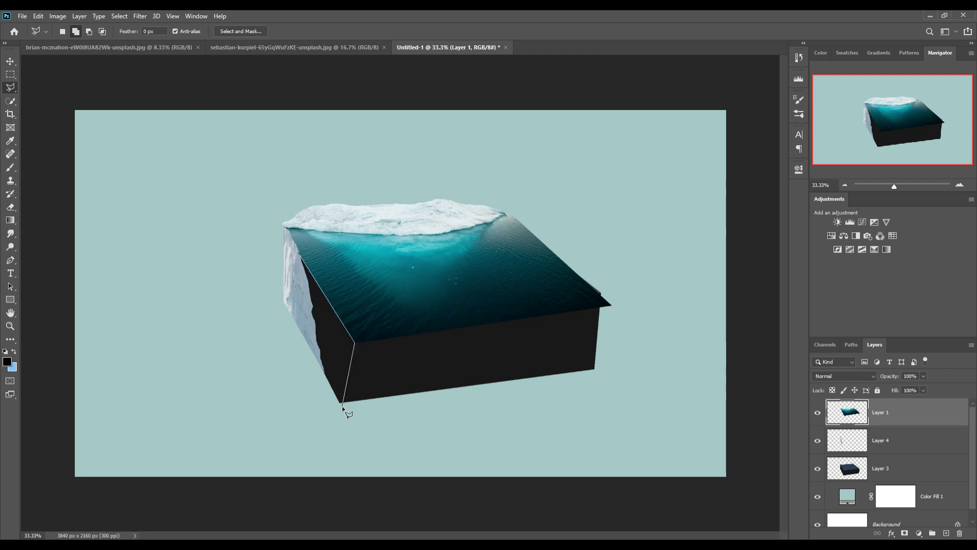
key("BackSpace")
left_click(349, 337)
left_click(341, 402)
left_click(299, 254)
Fill the left face with a dark teal (#002c32) Solid Color layer sampled from the water.
key("ctrl+shift+alt+n")
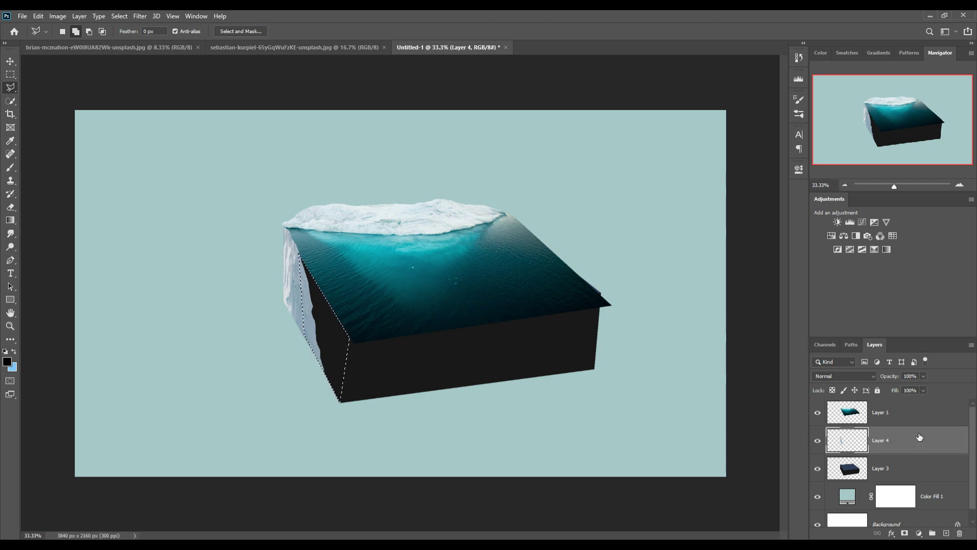
left_click(919, 533)
left_click(872, 353)
left_click(376, 299)
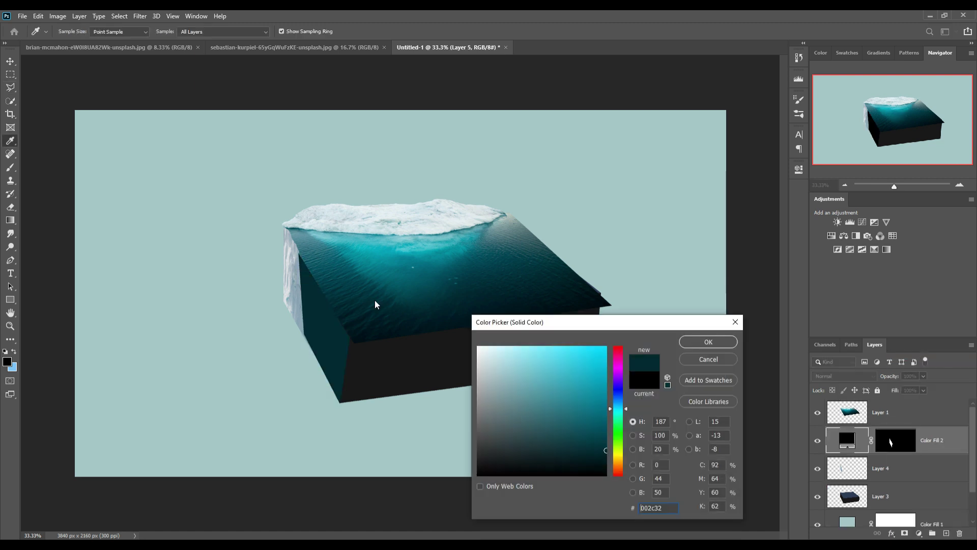
left_click(709, 342)
Hide the black box Layer 3, move the teal fill below the ice wall, and skew it to fit.
left_click(818, 496)
key("ctrl+bracketleft")
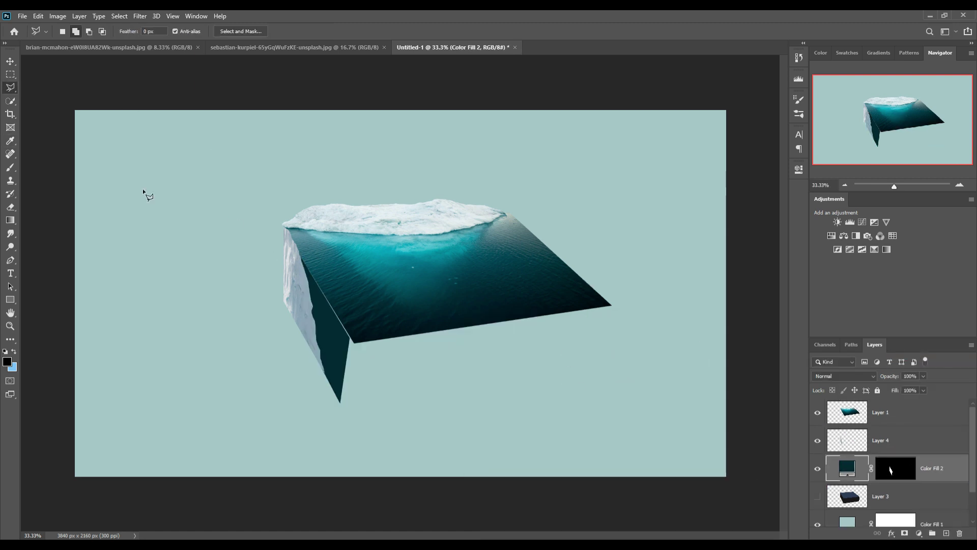
key("ctrl+t")
left_click_drag(325, 403, 332, 415)
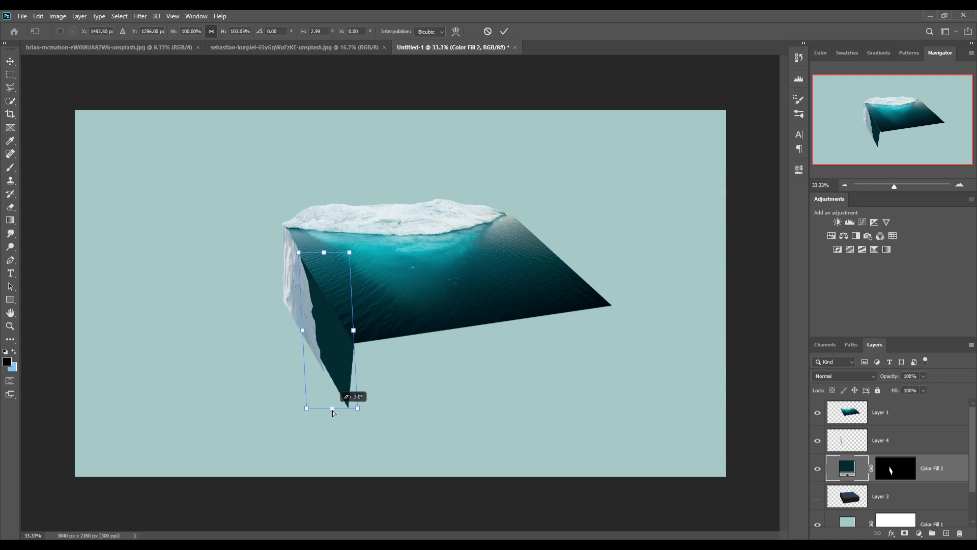
Apply the dark face transform and tilt the ice wall slightly to match it.
left_click(504, 31)
key("alt+bracketright")
left_click_drag(326, 377, 326, 371)
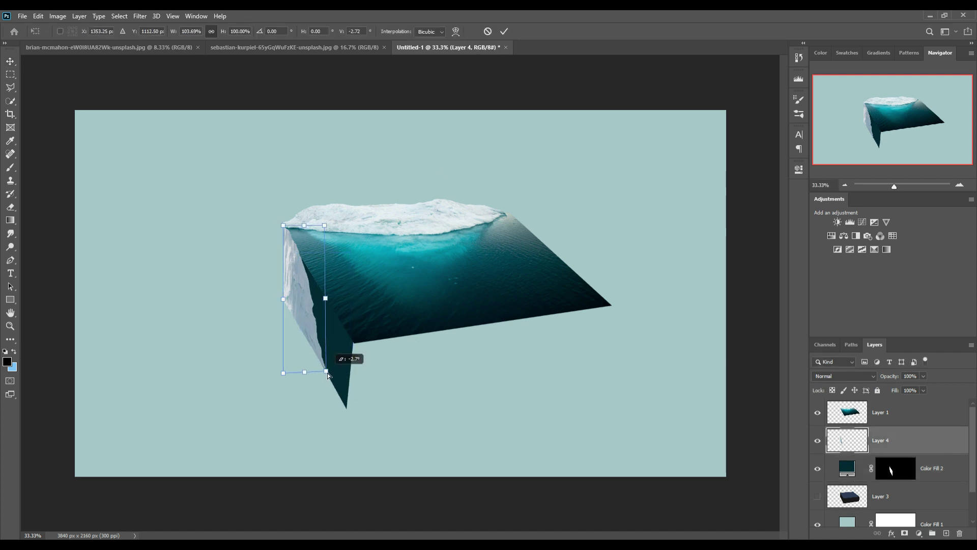
left_click(504, 32)
Stretch the dark left side fill down to the block's lower corner.
key("alt+bracketleft")
key("ctrl+t")
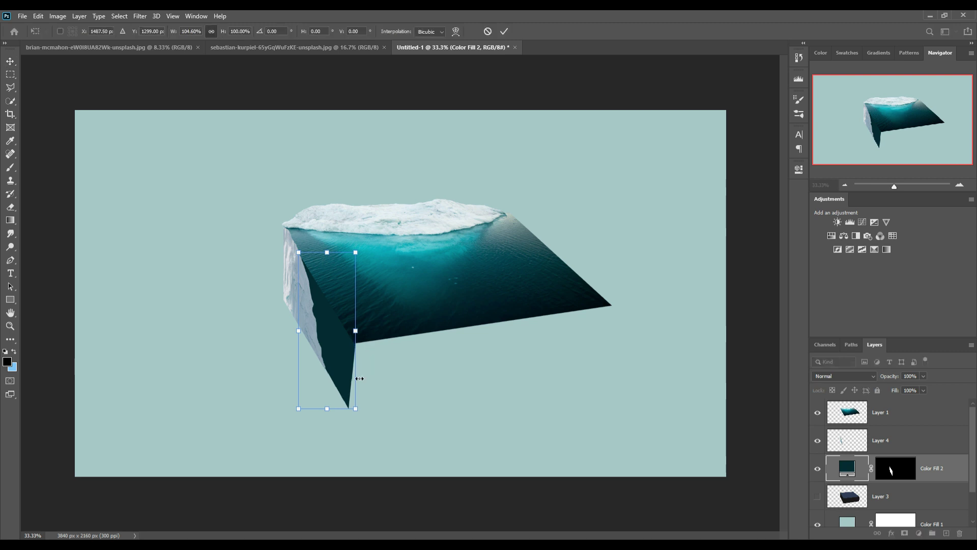
left_click_drag(327, 407, 331, 416)
key("Return")
Warp the iceberg side panel on Layer 4 to match the dark face.
key("alt+bracketright")
key("ctrl+t")
left_click(38, 16)
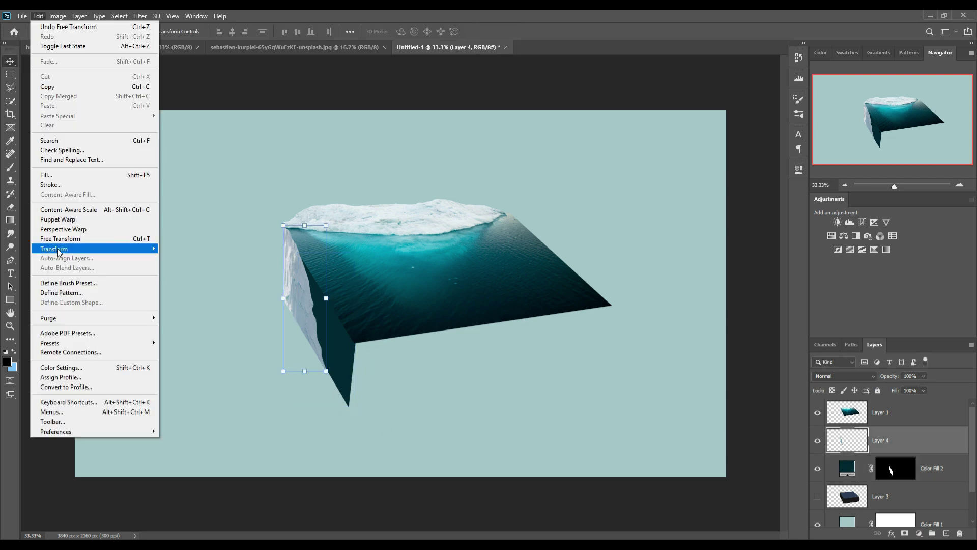
left_click(183, 315)
left_click(504, 32)
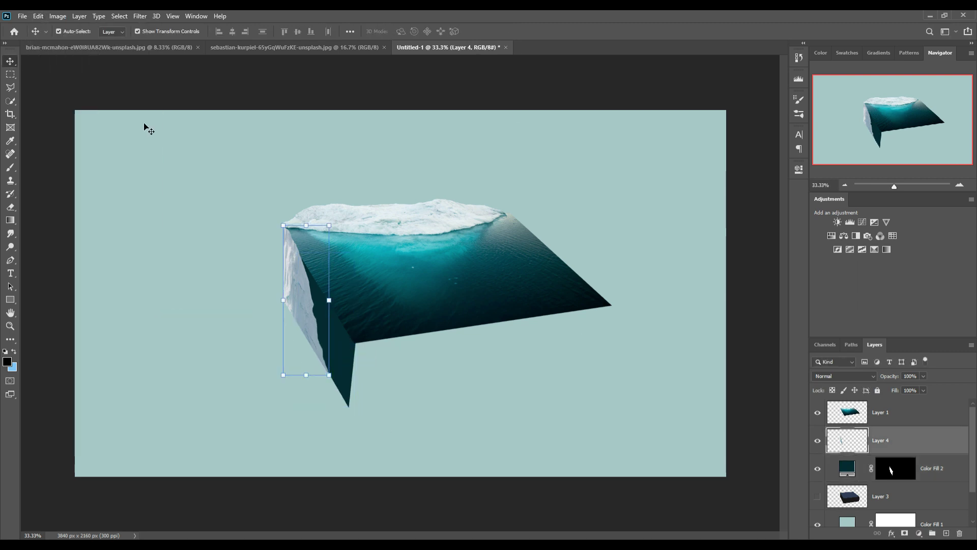
Outline the block's front face with the polygonal lasso.
key("l")
left_click(355, 342)
left_click(590, 309)
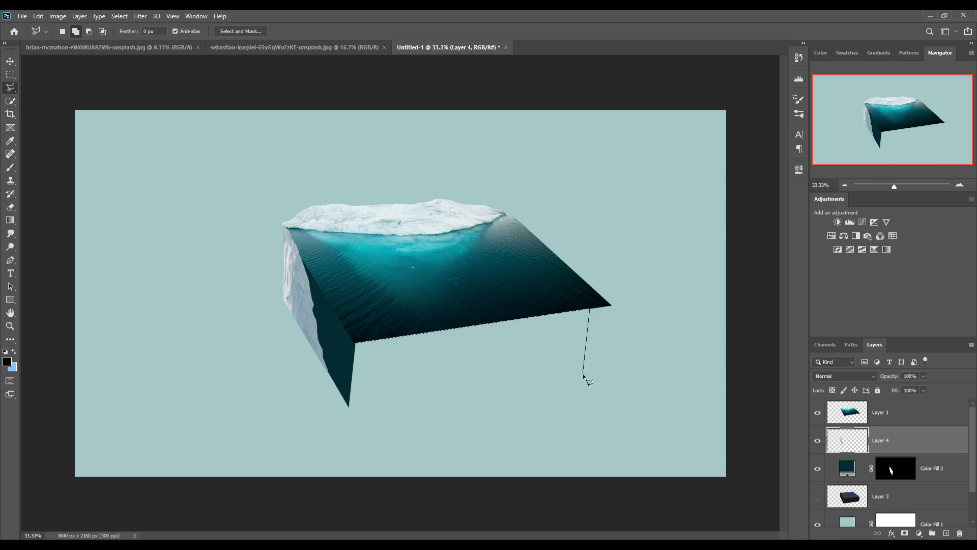
left_click(586, 376)
left_click(349, 407)
Fill the front face with a dark teal Solid Color layer at slightly reduced opacity.
left_click(355, 342)
left_click(919, 533)
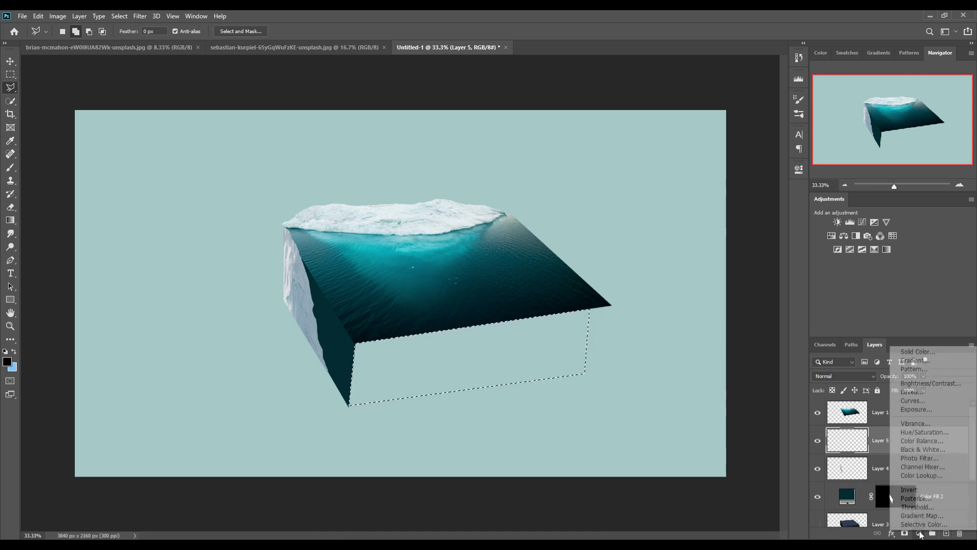
left_click(906, 352)
left_click(709, 342)
left_click(120, 16)
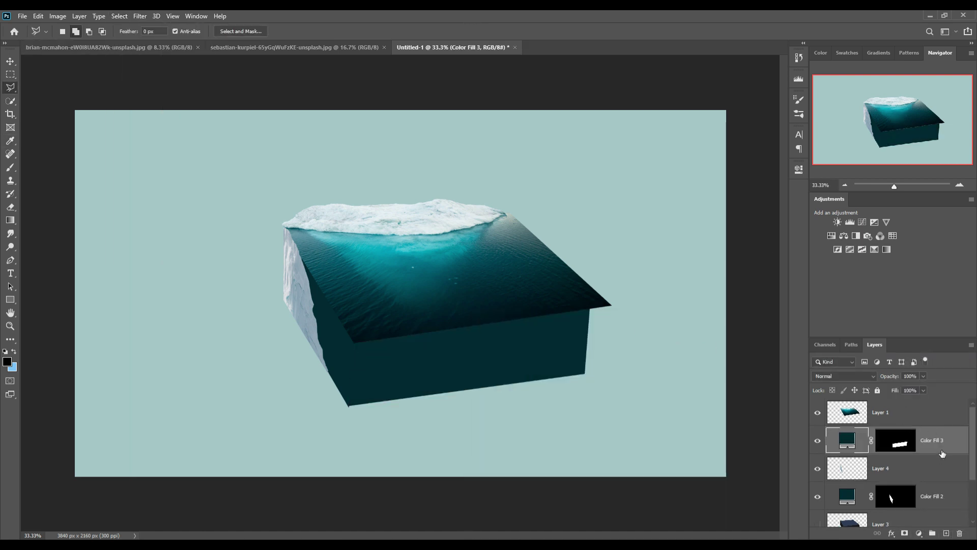
left_click(924, 376)
left_click_drag(925, 388, 916, 388)
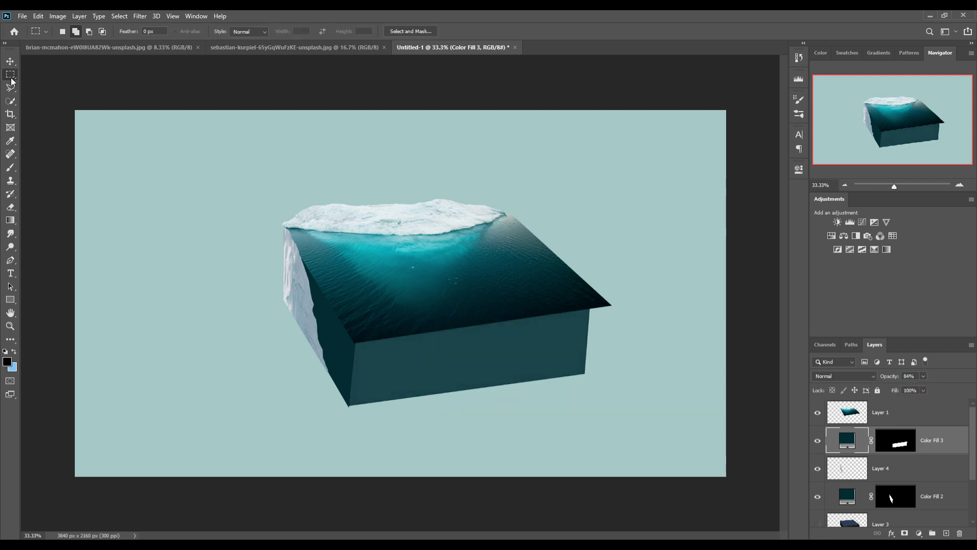
Cut away the water's overhanging right tip on Layer 1 and clear the selection.
left_click(504, 206)
left_click(547, 227)
left_click(624, 310)
double_click(601, 315)
key("Return")
left_click(898, 417)
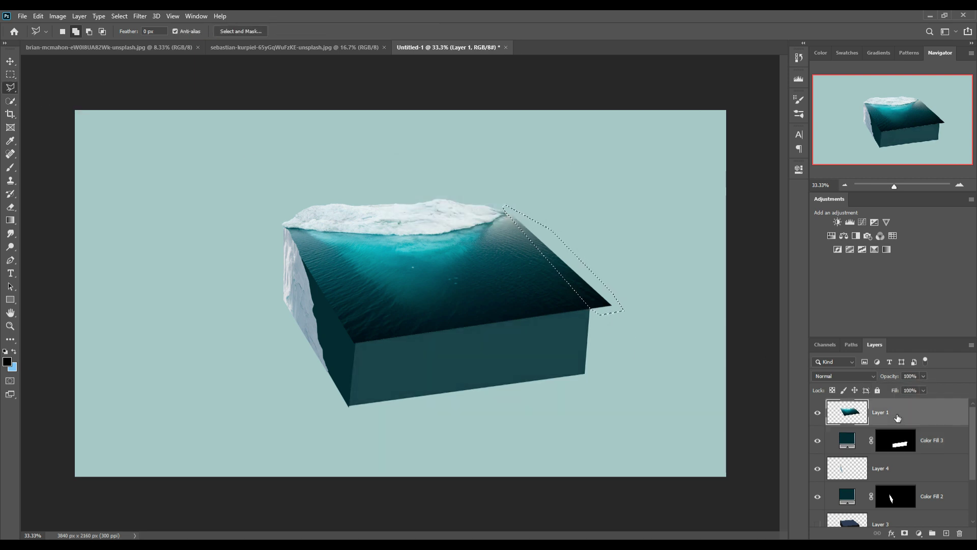
key("ctrl+d")
key("v")
left_click(38, 16)
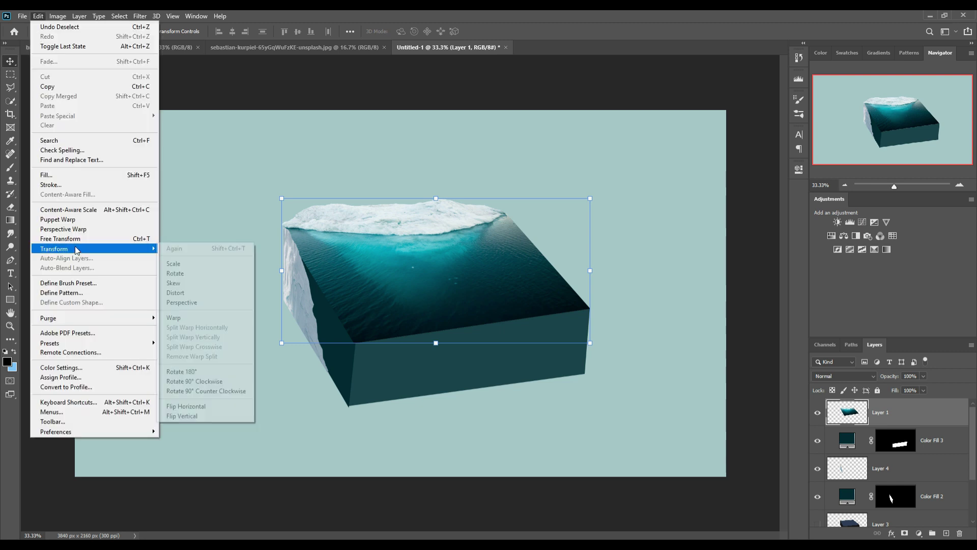
key("Escape")
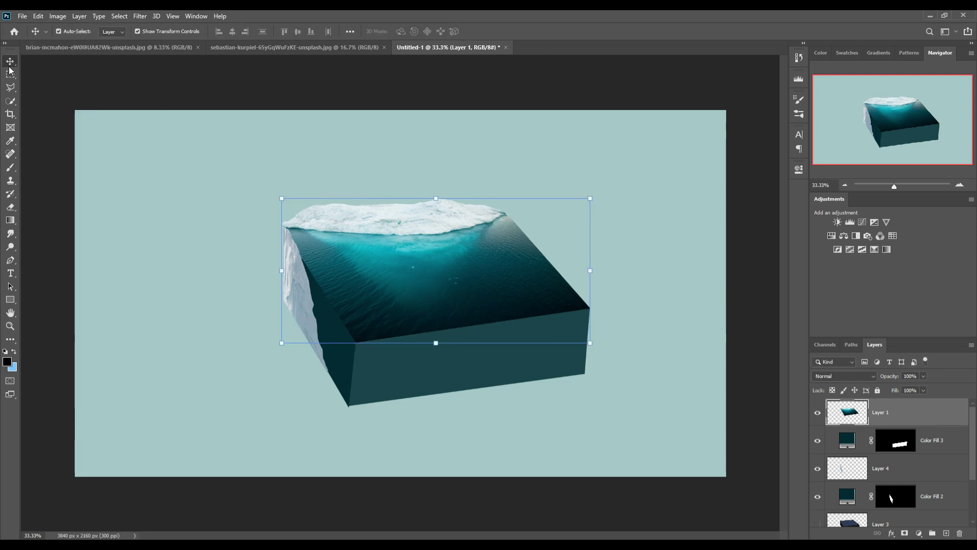
Quick-select the floating iceberg in the other iceberg photo.
left_click(465, 501)
key("w")
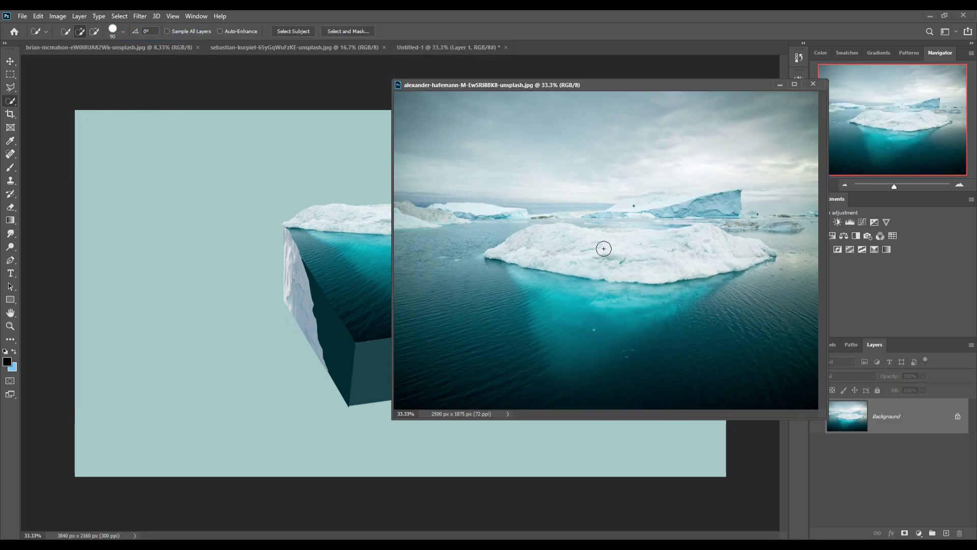
left_click(727, 257)
left_click_drag(621, 225, 706, 221)
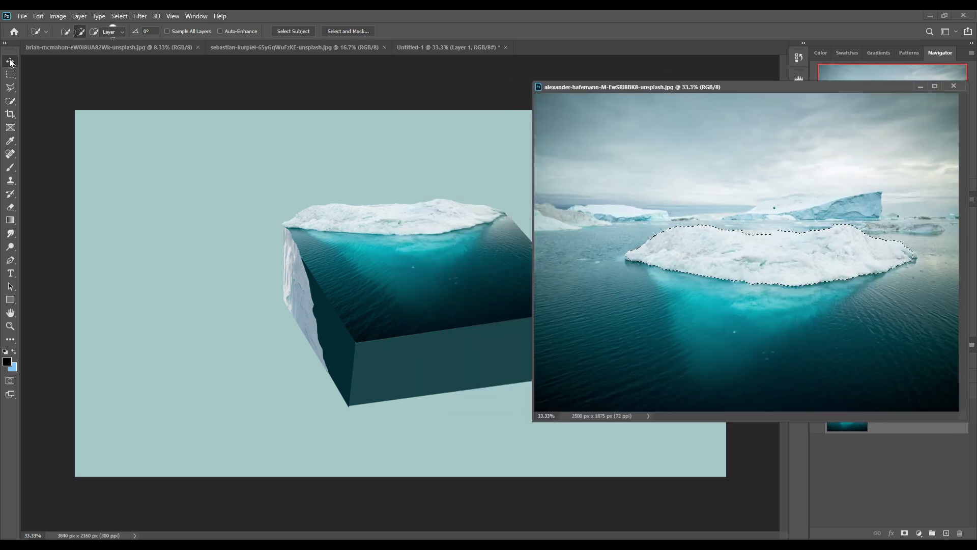
Drag the iceberg into Untitled-1, scale it over the front face, and place Layer 5 below Layer 4.
left_click(10, 63)
left_click_drag(763, 255, 505, 349)
key("ctrl+t")
left_click_drag(466, 316, 474, 353)
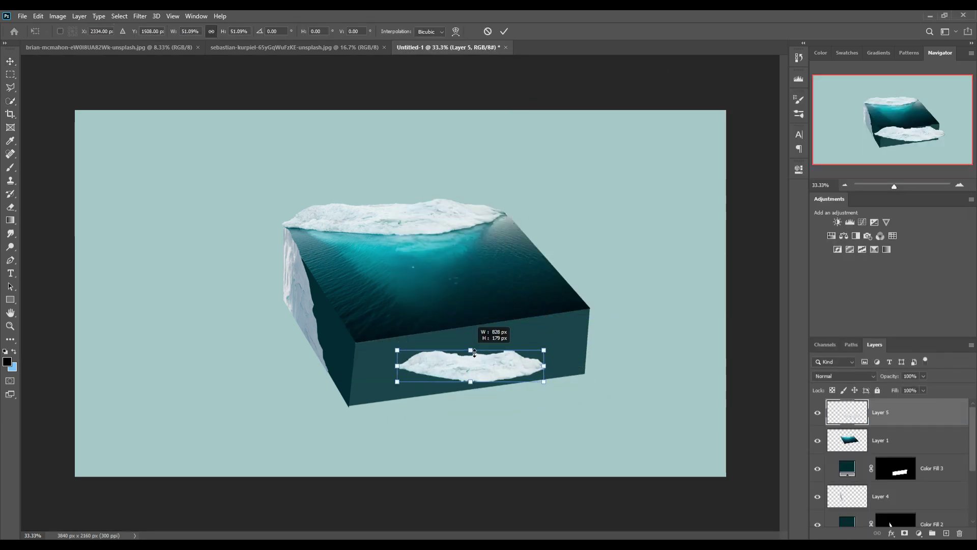
key("Return")
left_click_drag(896, 412, 931, 527)
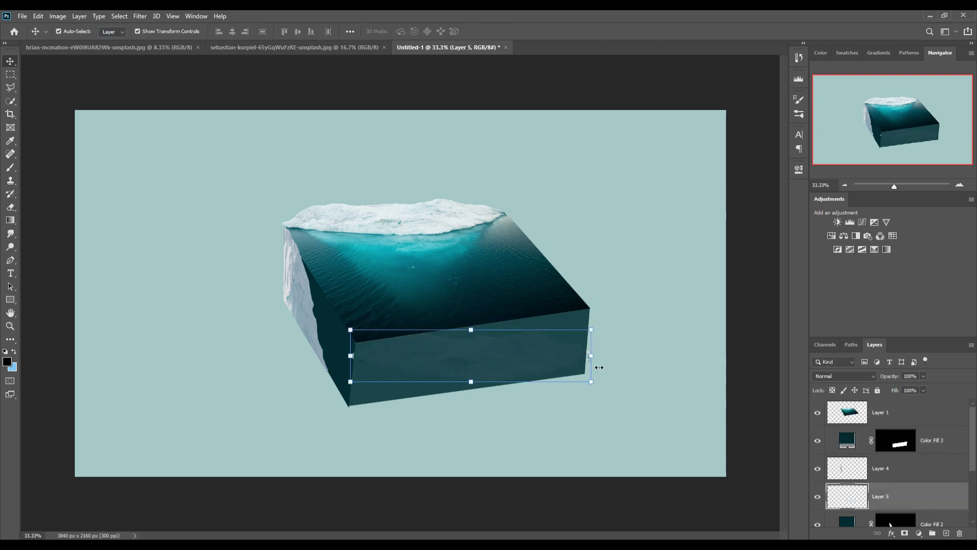
Rotate the iceberg about -7°, narrow it, and stretch its top and bottom to fill the front face.
left_click_drag(605, 328, 601, 310)
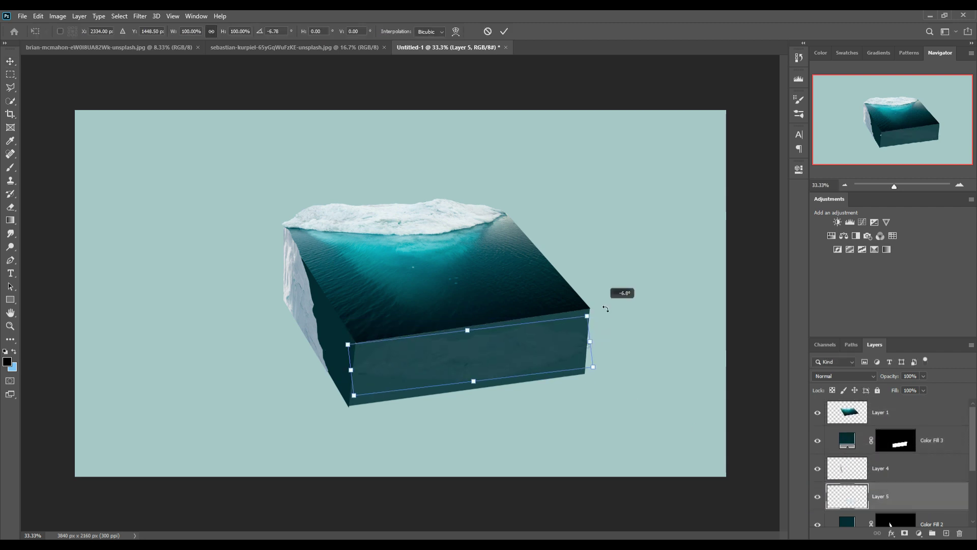
left_click_drag(599, 343, 592, 342)
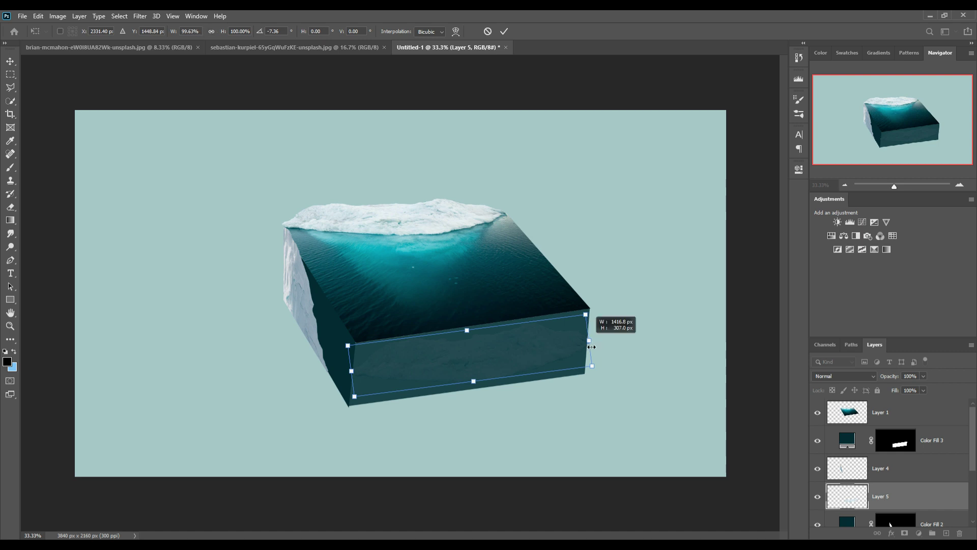
left_click_drag(470, 335, 429, 256)
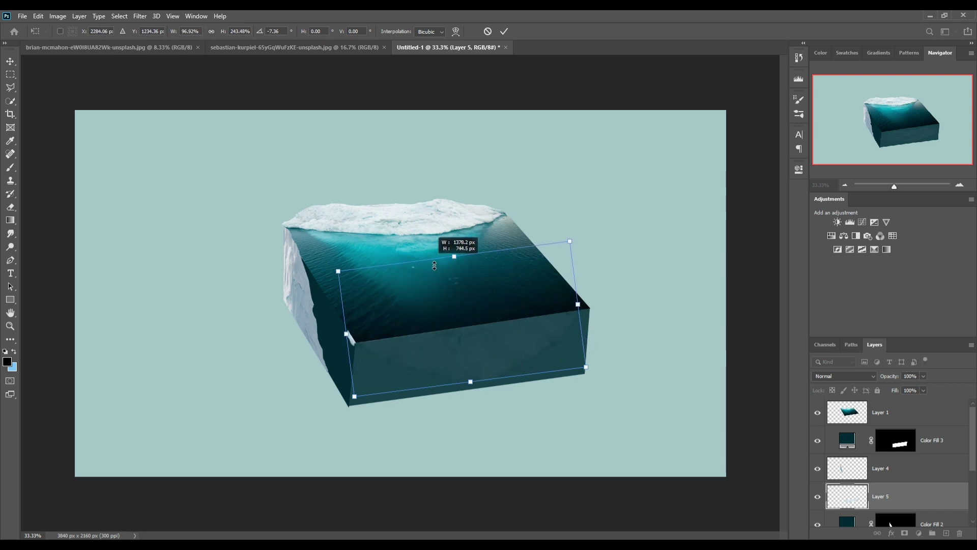
left_click_drag(476, 391, 477, 398)
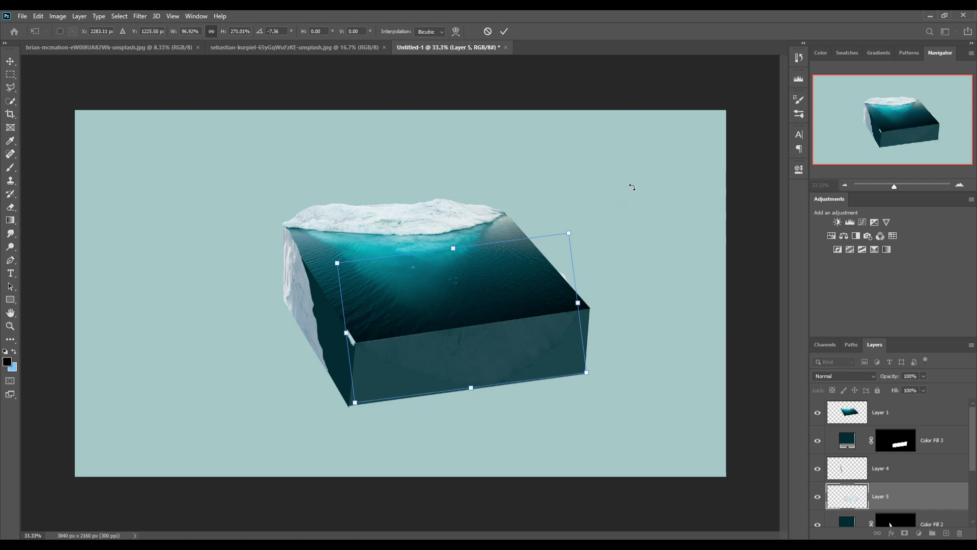
left_click(508, 32)
key("l")
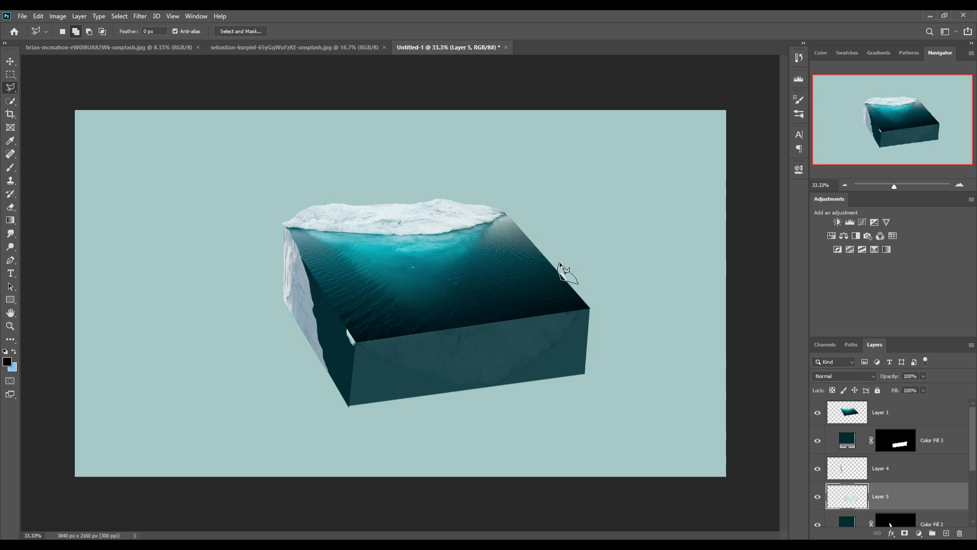
Clear the leftover selection and add a Curves adjustment layer.
left_click(559, 264)
left_click(119, 16)
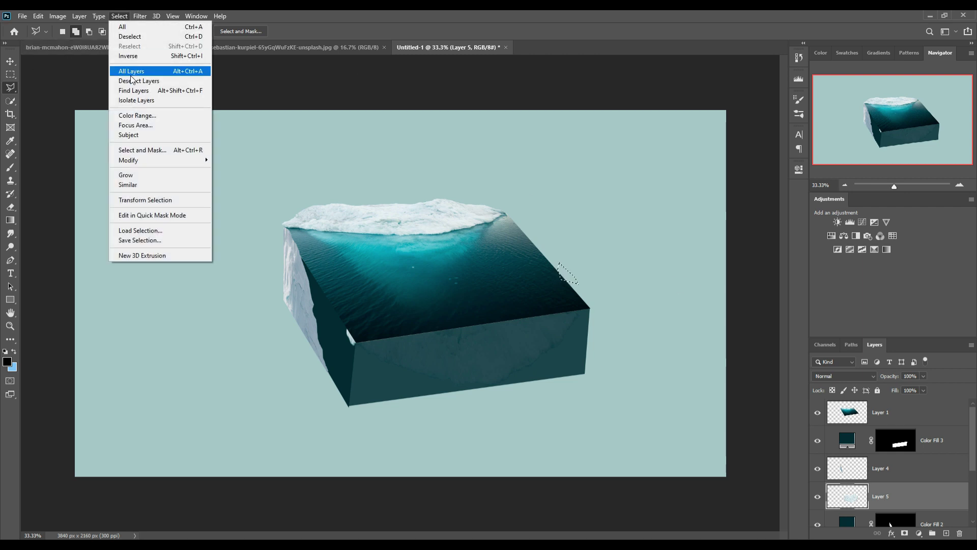
left_click(131, 37)
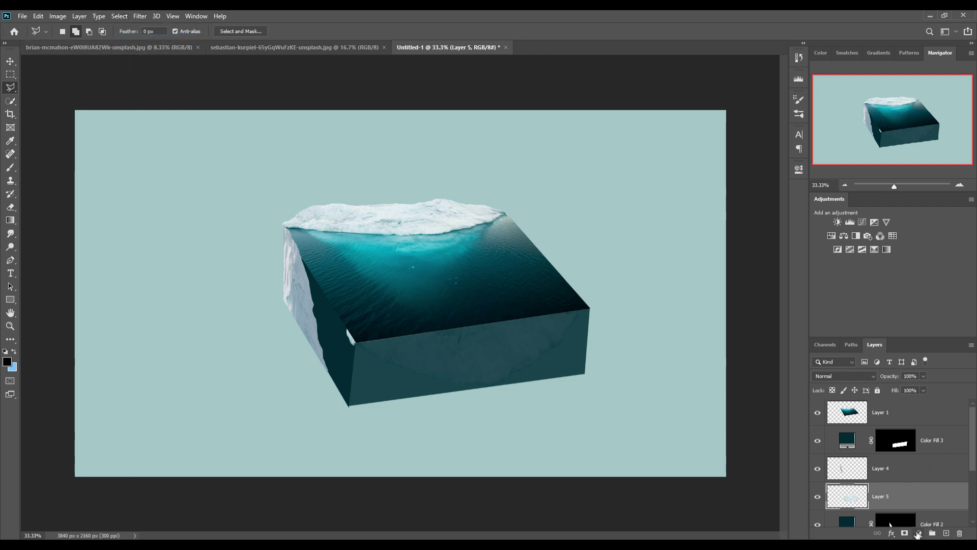
left_click(919, 534)
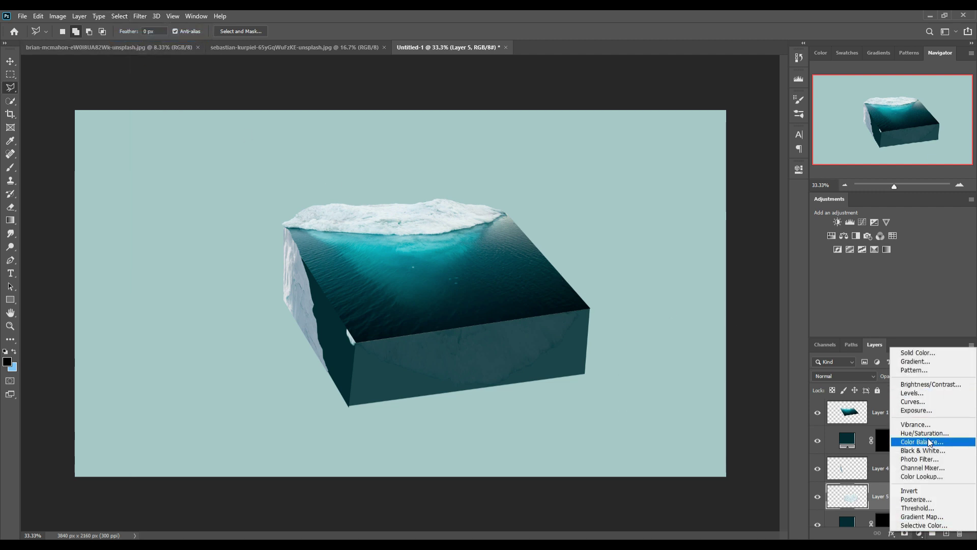
left_click(916, 401)
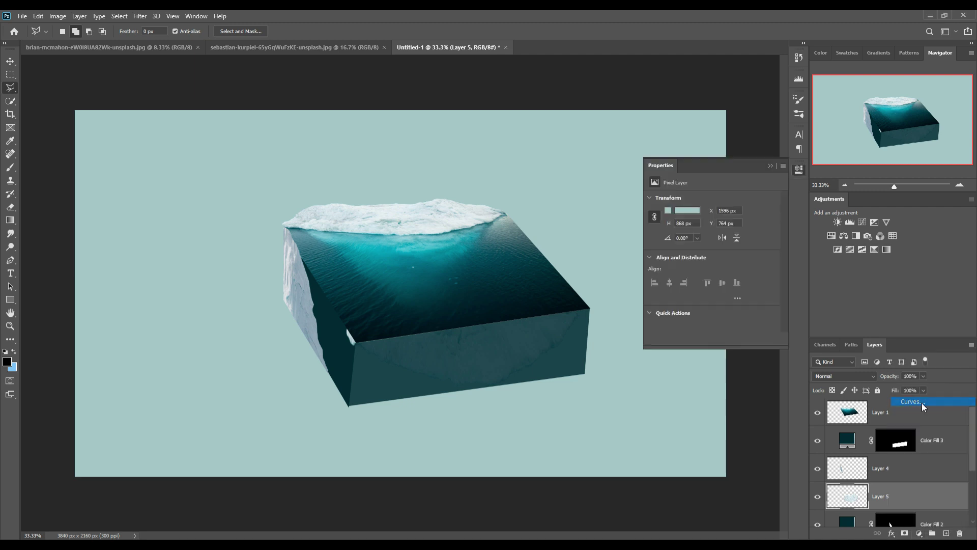
Clip the Curves to the iceberg layer and pull the curve down to darken the ice.
left_click_drag(728, 279, 738, 279)
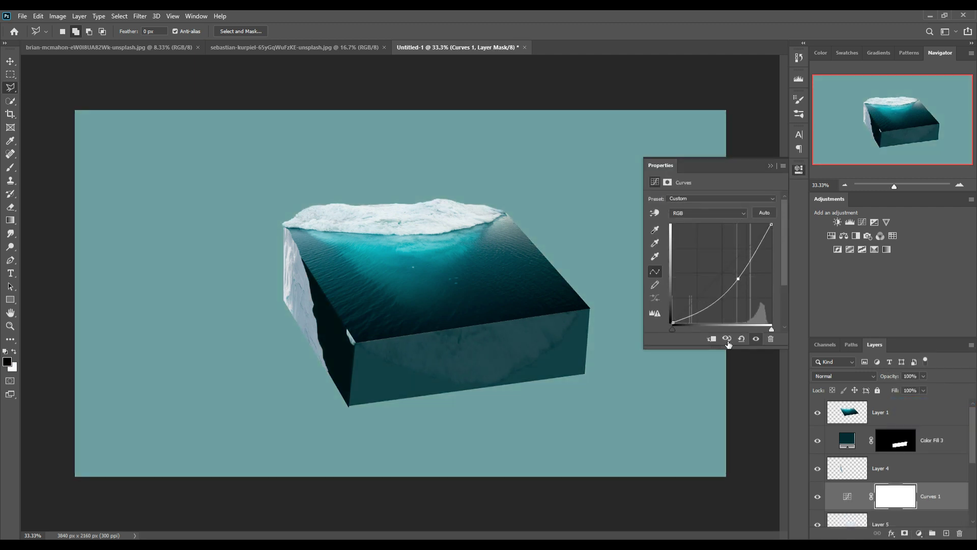
left_click(712, 338)
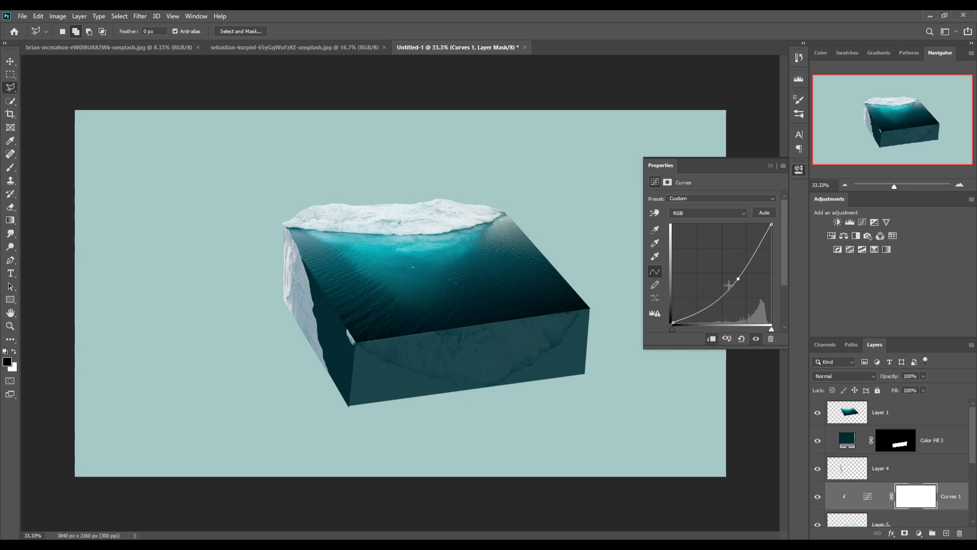
left_click_drag(742, 284, 752, 293)
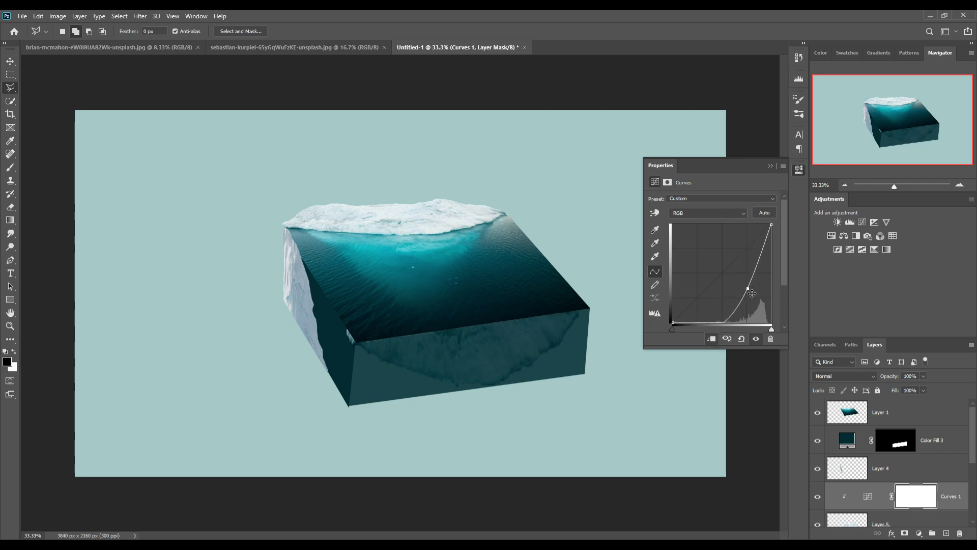
left_click(771, 166)
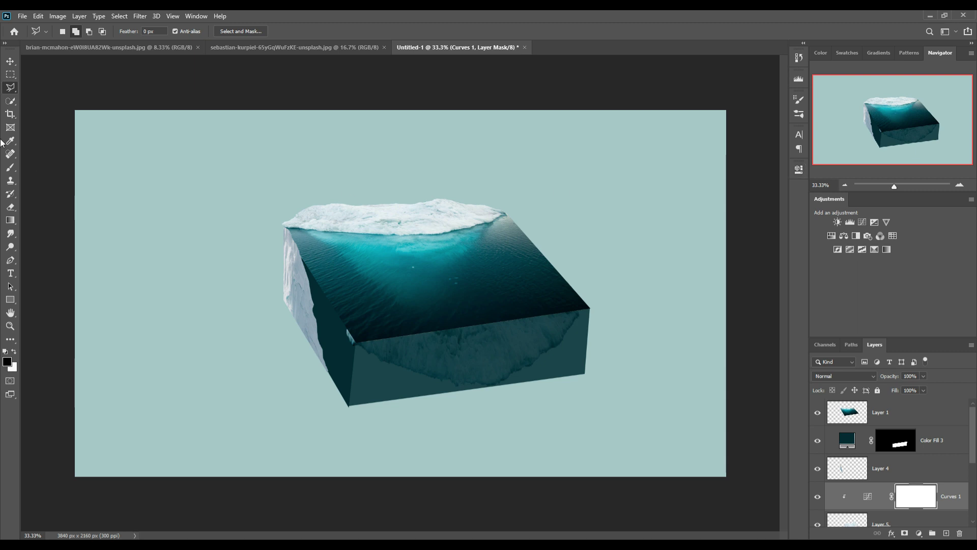
left_click(13, 65)
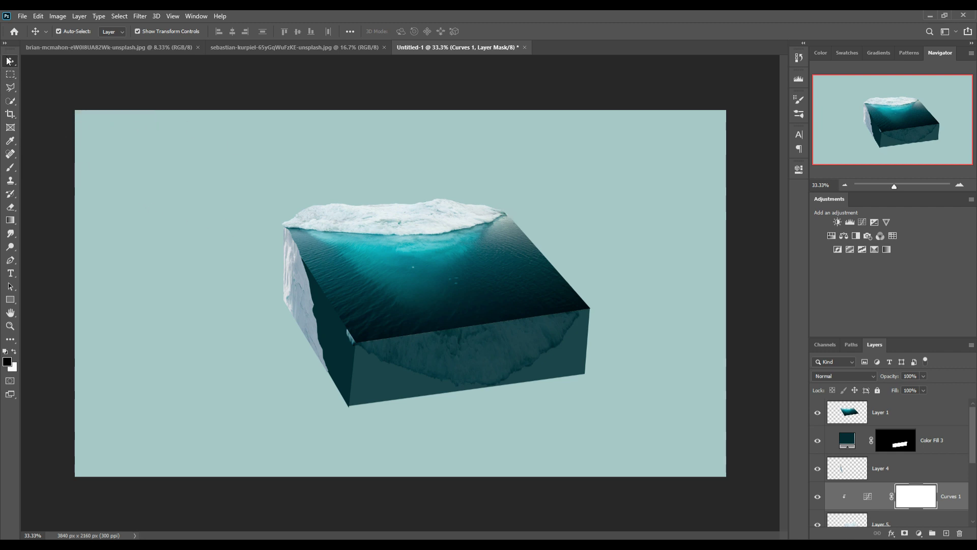
key("ctrl+2")
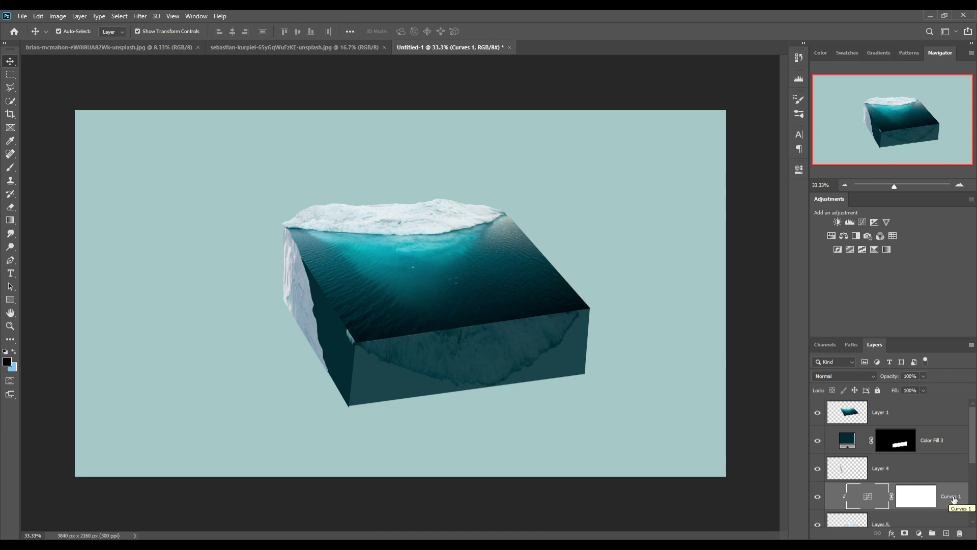
key("F9")
Select the dark left side fill and freehand-lasso the strip along the ice wall's edge.
left_click(939, 497)
left_click(337, 373)
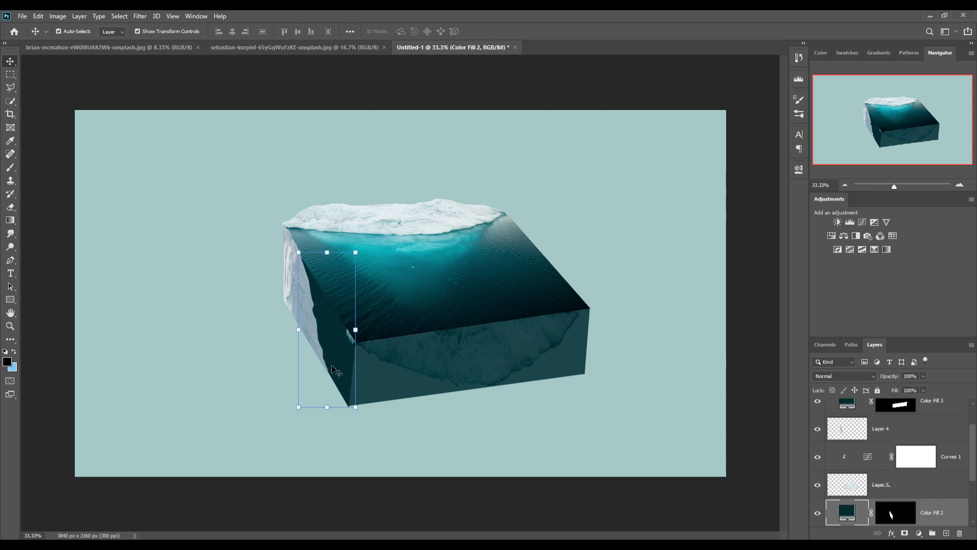
left_click(11, 88)
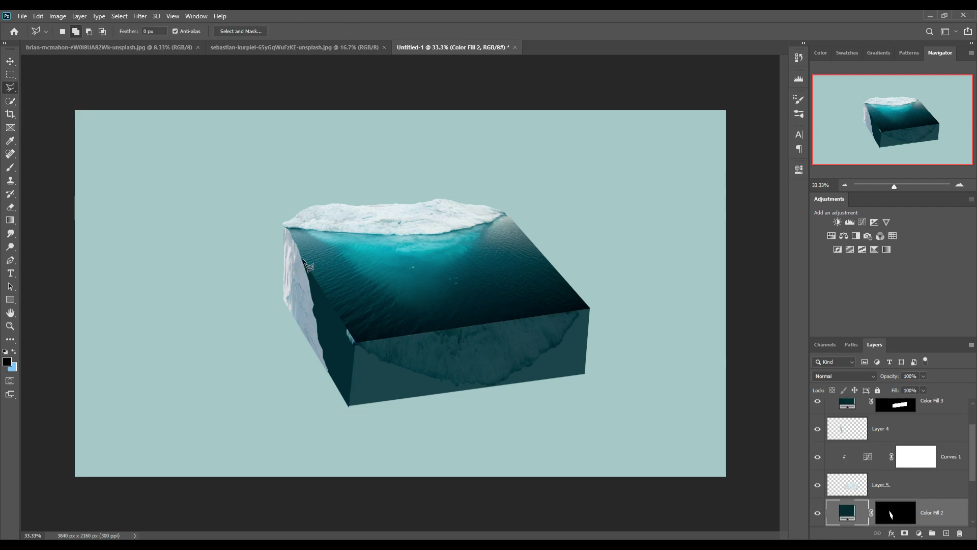
left_click(345, 265)
key("Escape")
right_click(11, 89)
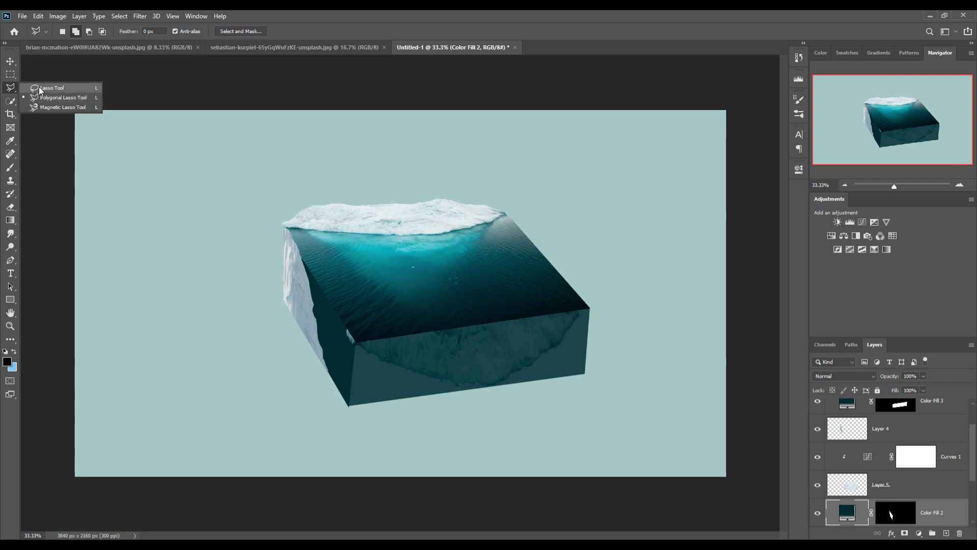
left_click(41, 89)
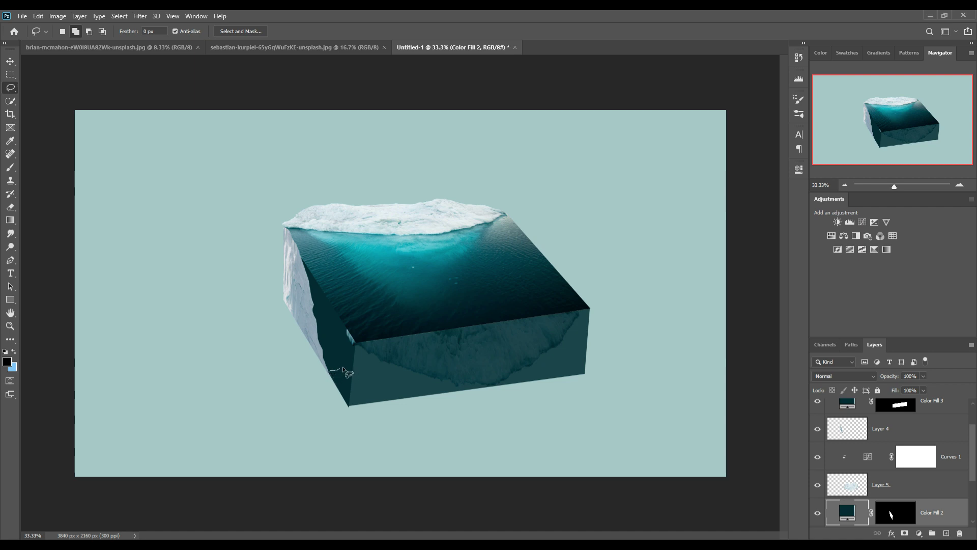
mouse_move(390, 361)
left_mouse_down()
mouse_move(304, 255)
mouse_move(329, 371)
left_mouse_up()
scroll(917, 493, "down", 2)
Add empty Layer 6 above Layer 3 and set Color Fill 2 to 80% opacity.
left_click(918, 492)
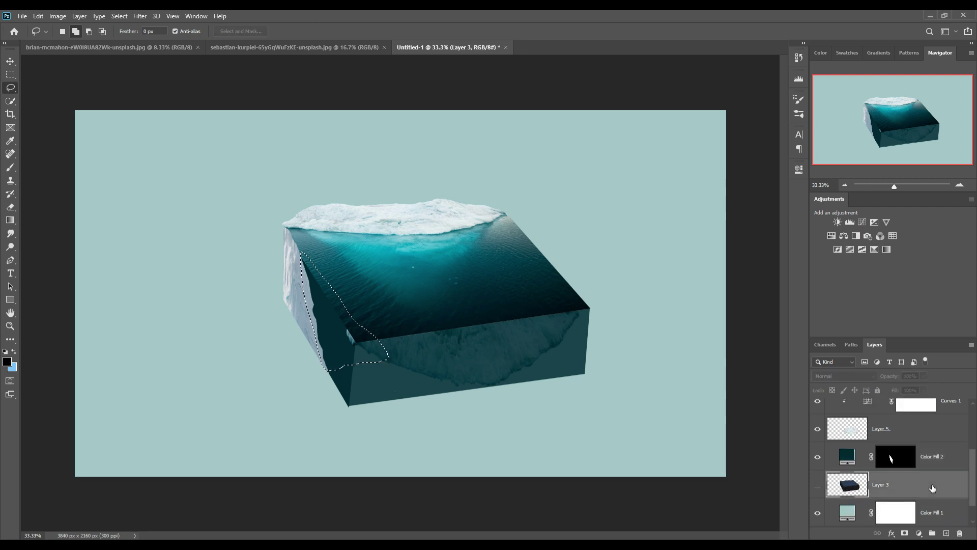
left_click(946, 533)
left_click(848, 457)
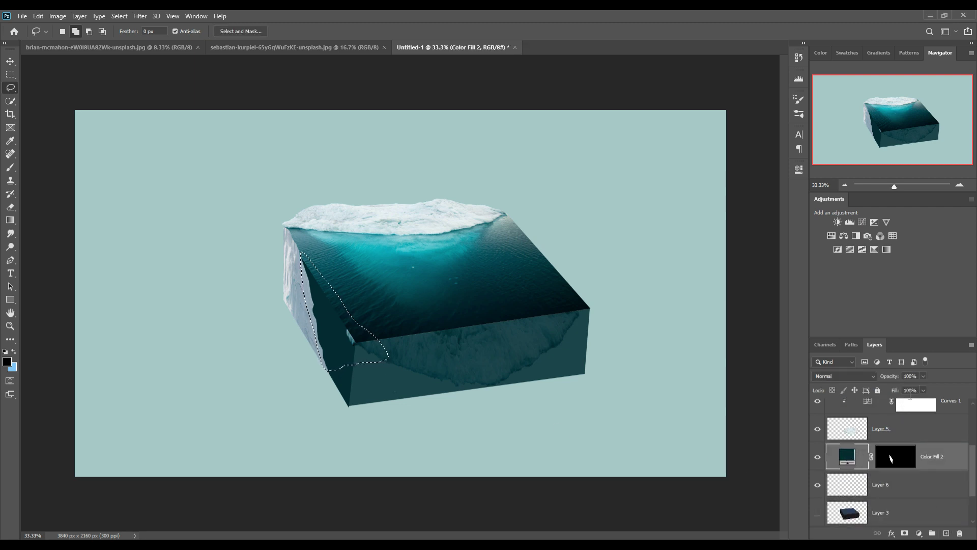
left_click(923, 375)
left_click_drag(924, 386, 915, 390)
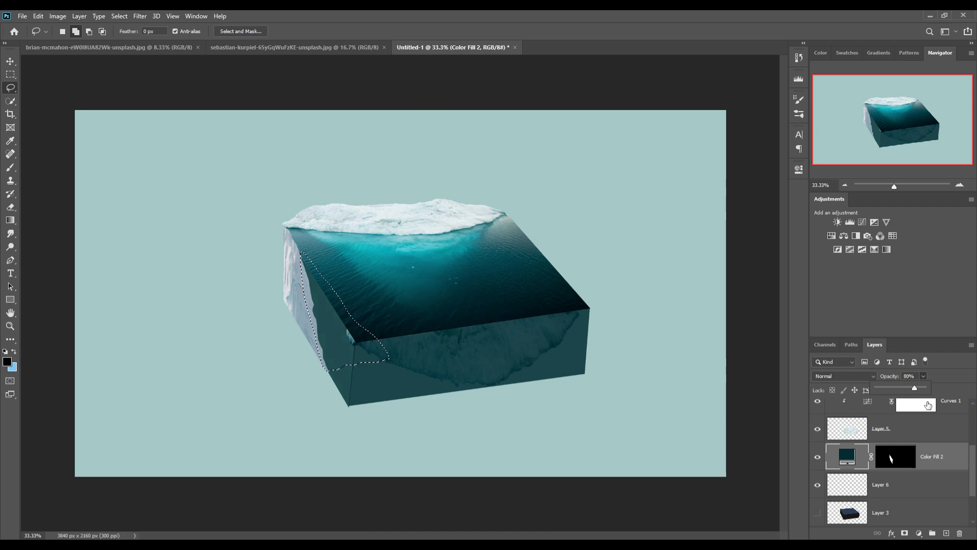
left_click(914, 492)
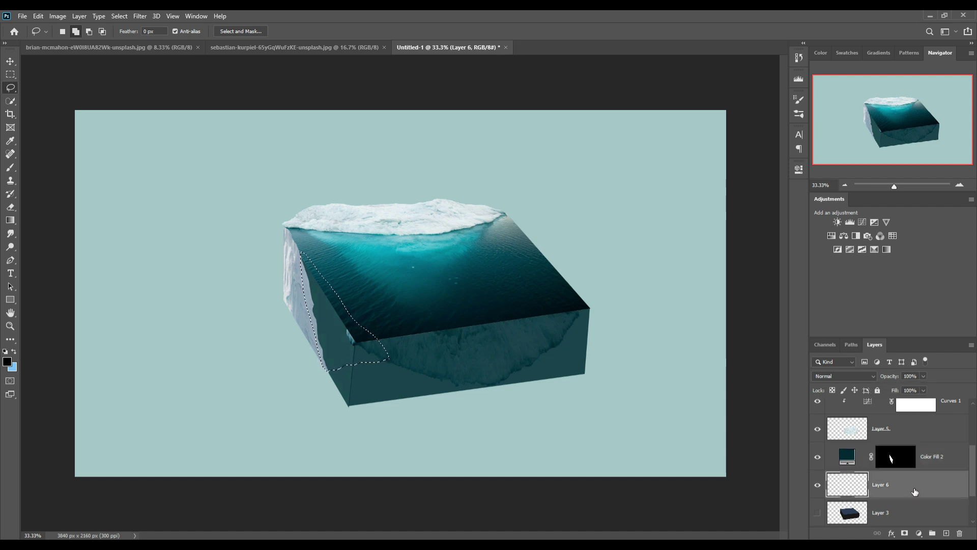
left_click(919, 533)
Add a light grey Solid Color fill layer along the seam between the ice wall and front face.
left_click(909, 352)
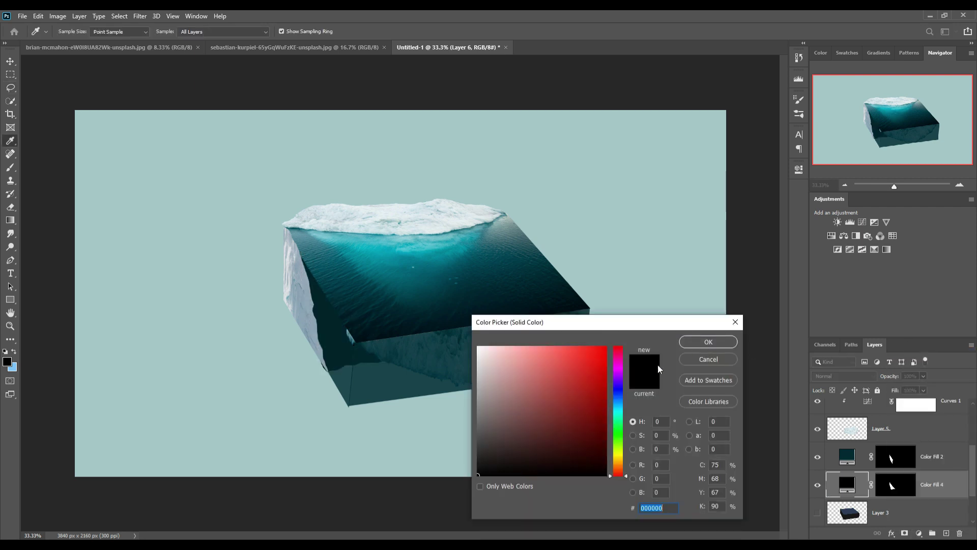
mouse_move(575, 433)
left_mouse_down()
mouse_move(489, 417)
mouse_move(484, 399)
left_mouse_up()
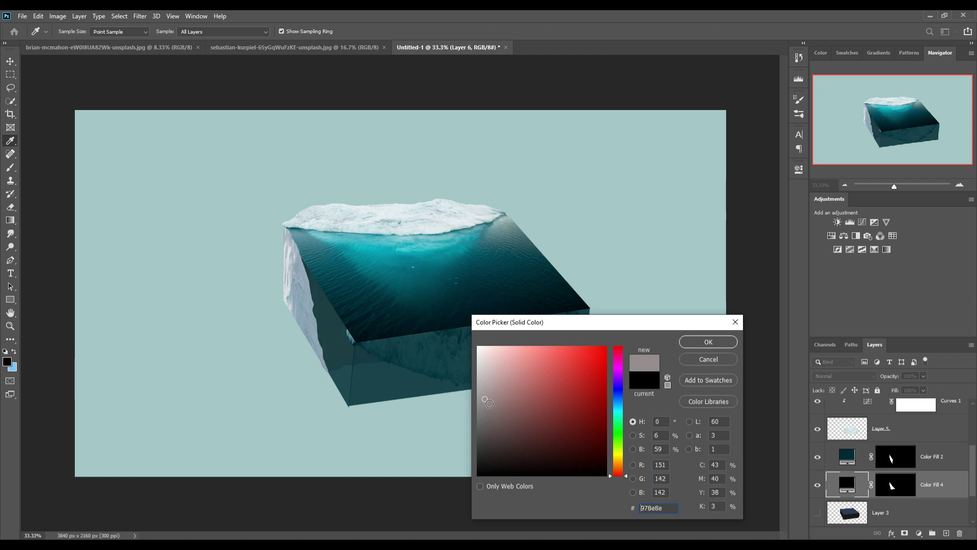
left_click(709, 342)
key("l")
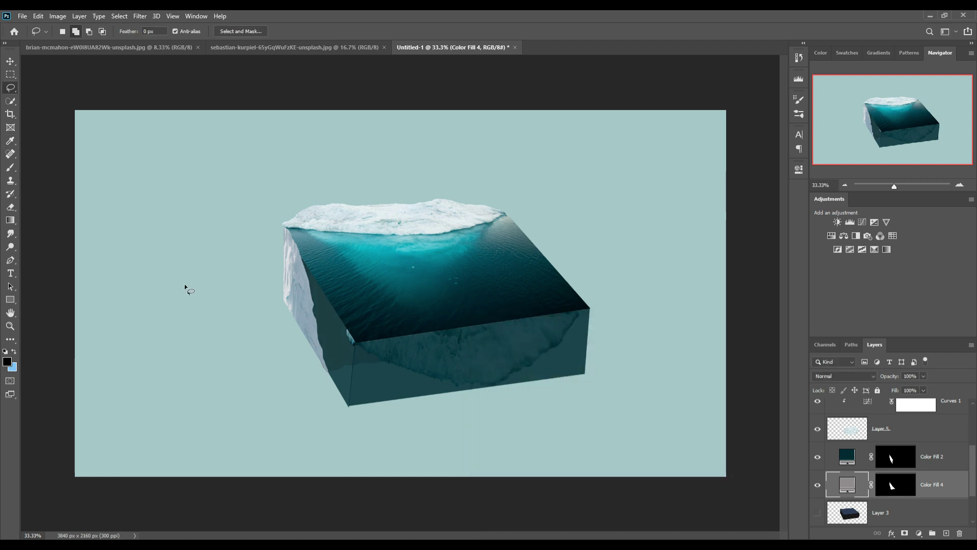
left_click(11, 63)
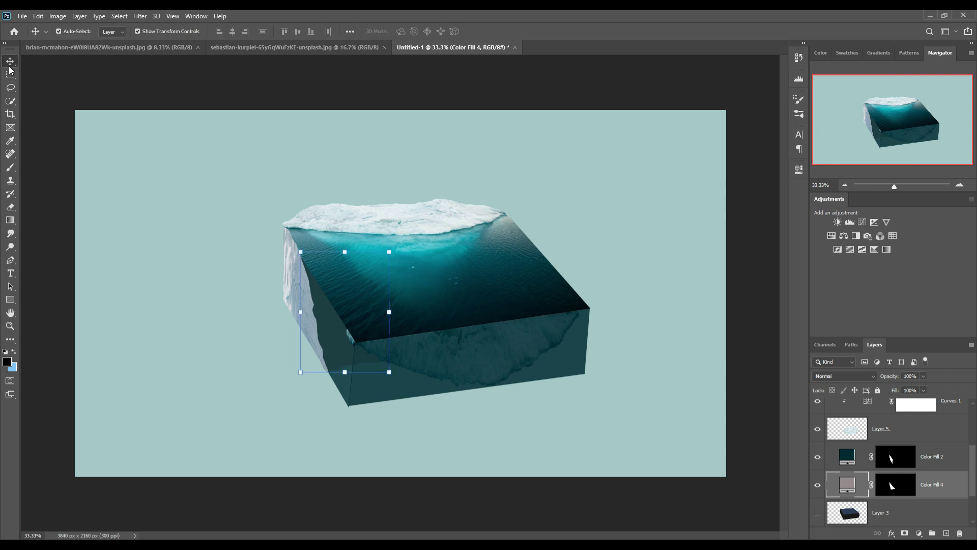
Lasso the standing bear in the polar bear photo, copy it to a new layer, and hide the Background.
left_click(144, 47)
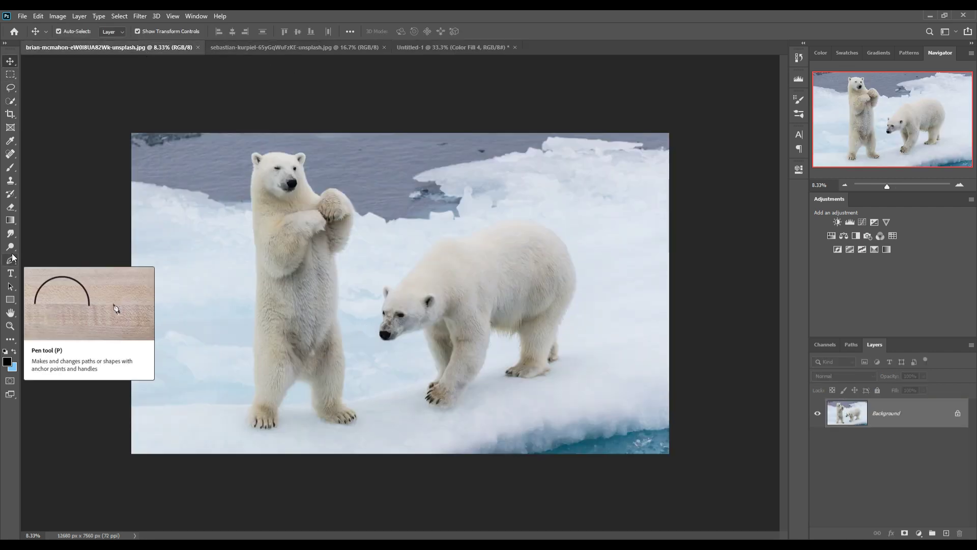
left_click(10, 89)
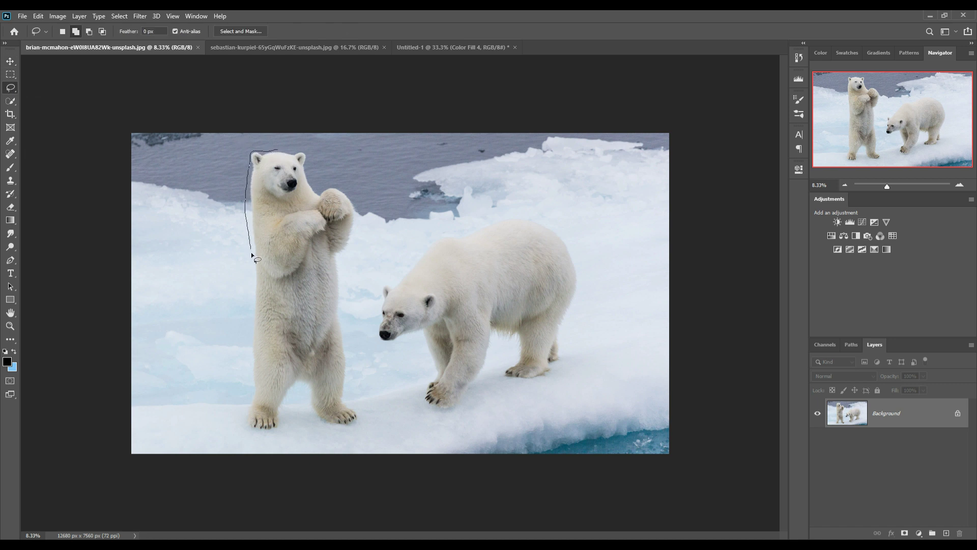
left_click_drag(252, 254, 249, 430)
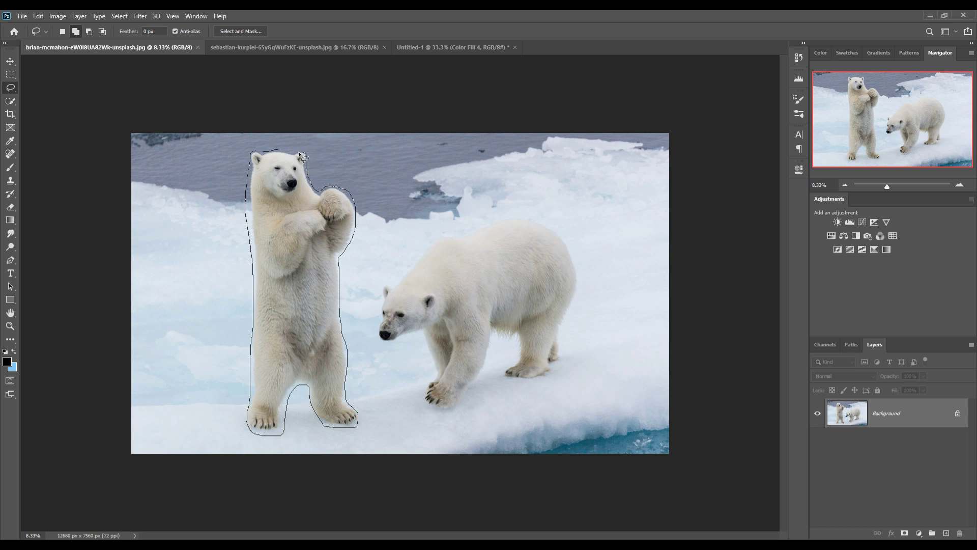
left_click_drag(274, 153, 276, 152)
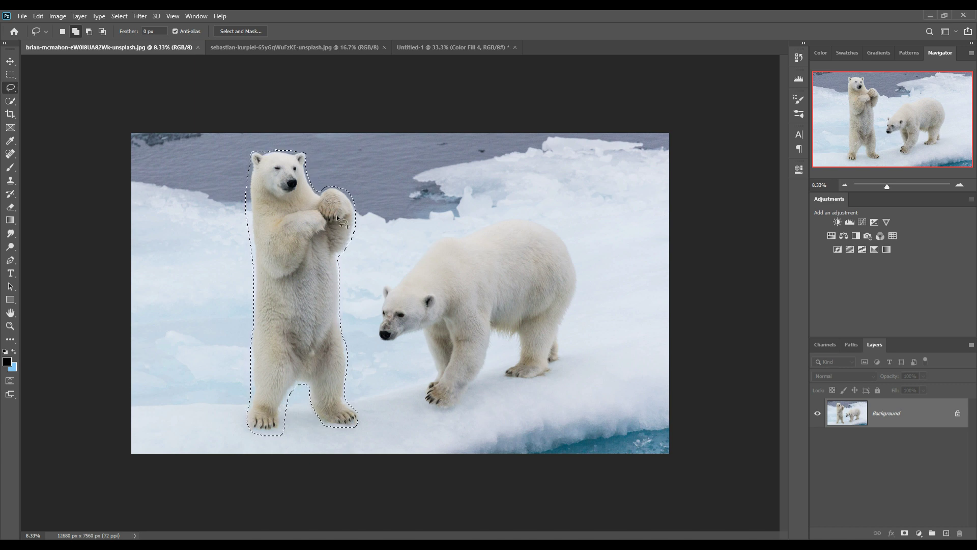
key("ctrl+j")
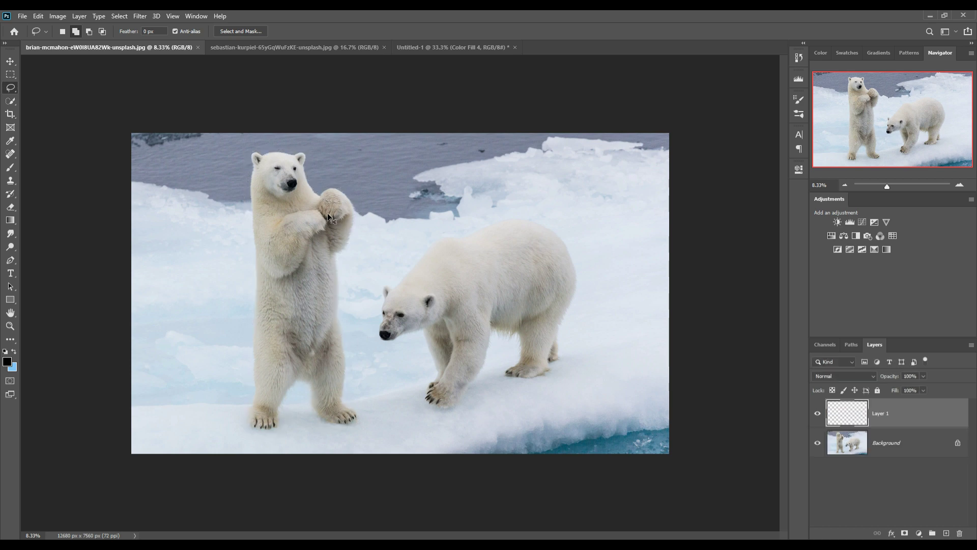
left_click(818, 442)
Bring the cut-out bear into Untitled-1 and scale it down onto the iceberg top.
key("v")
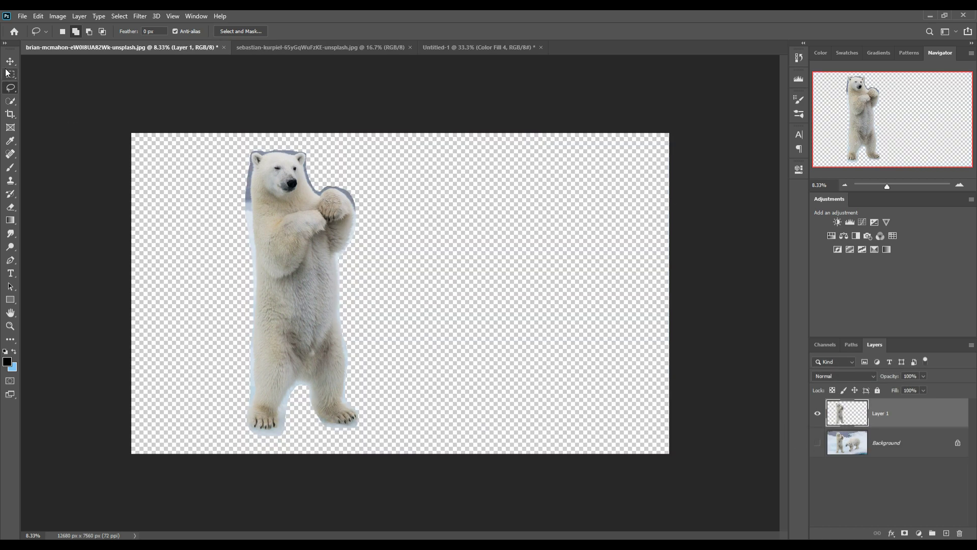
mouse_move(146, 47)
left_mouse_down()
mouse_move(146, 96)
mouse_move(721, 138)
left_mouse_up()
left_click_drag(784, 285, 393, 163)
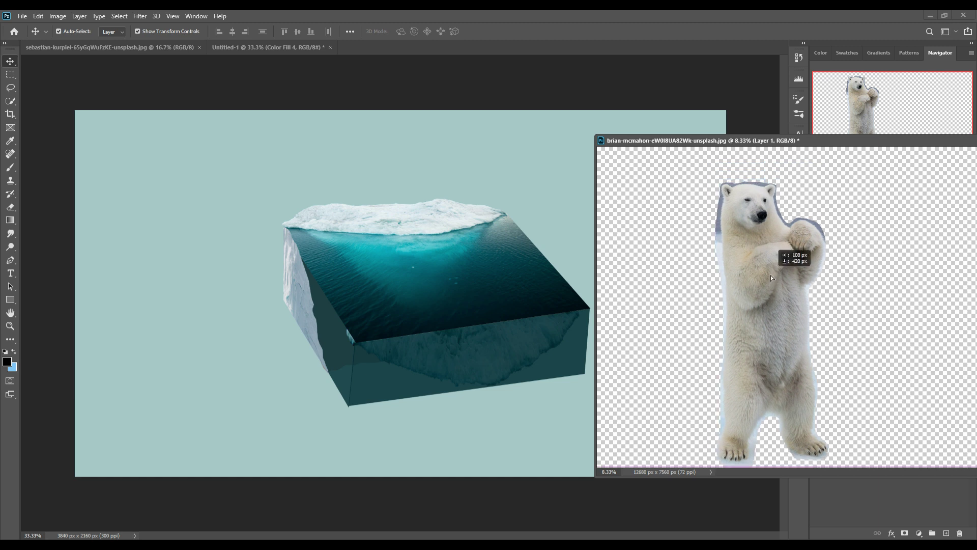
mouse_move(941, 143)
left_mouse_down()
mouse_move(615, 275)
mouse_move(219, 352)
mouse_move(378, 179)
left_mouse_up()
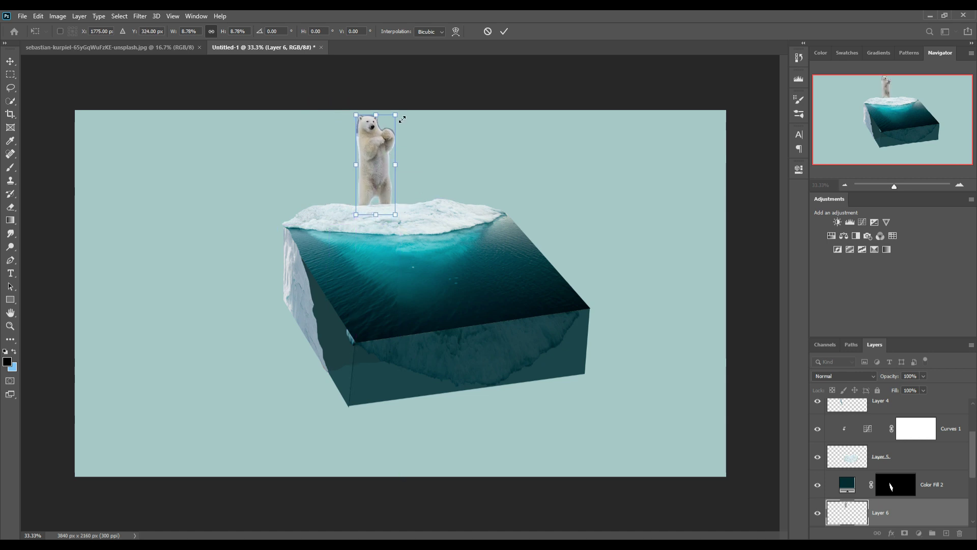
mouse_move(396, 115)
left_mouse_down()
mouse_move(370, 179)
mouse_move(409, 177)
mouse_move(426, 188)
left_mouse_up()
left_click(504, 31)
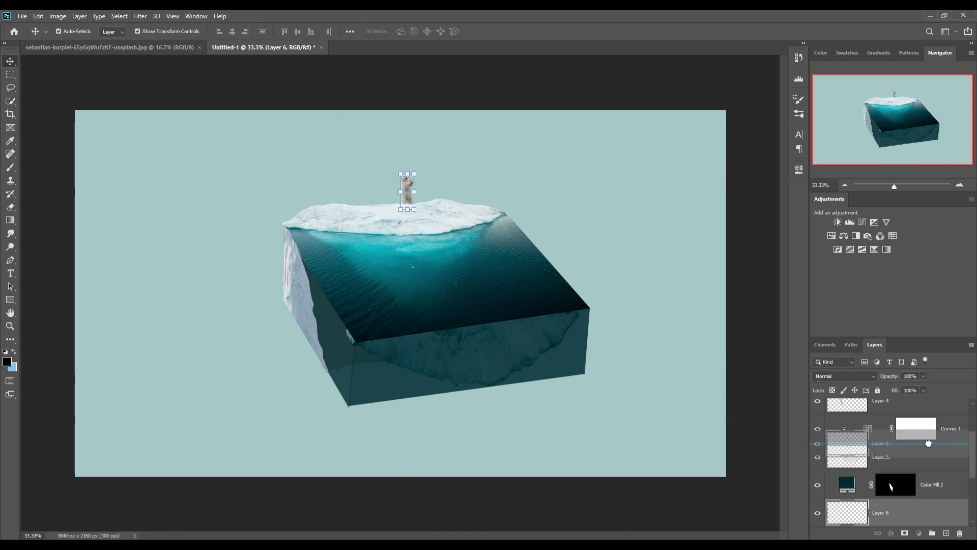
Move the bear's layer to the top of the stack and nudge the bear right and up on the ice.
mouse_move(934, 517)
left_mouse_down()
mouse_move(920, 390)
mouse_move(918, 402)
left_mouse_up()
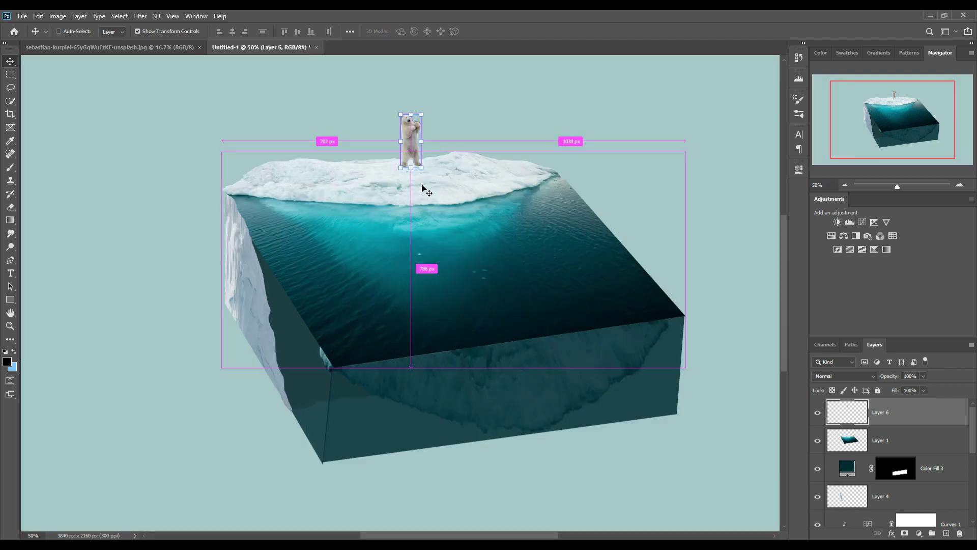
key("ctrl+1")
left_click_drag(440, 197, 454, 382)
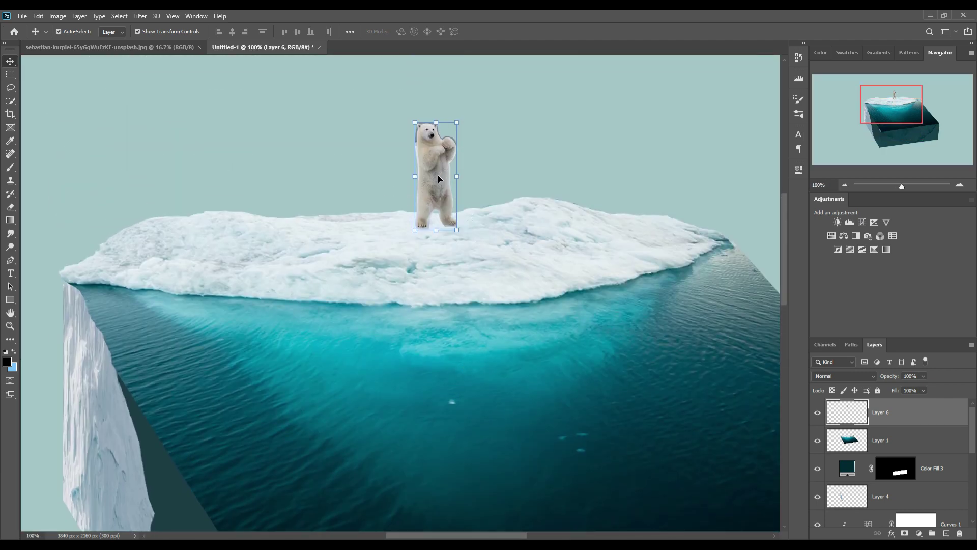
left_click_drag(438, 176, 538, 158)
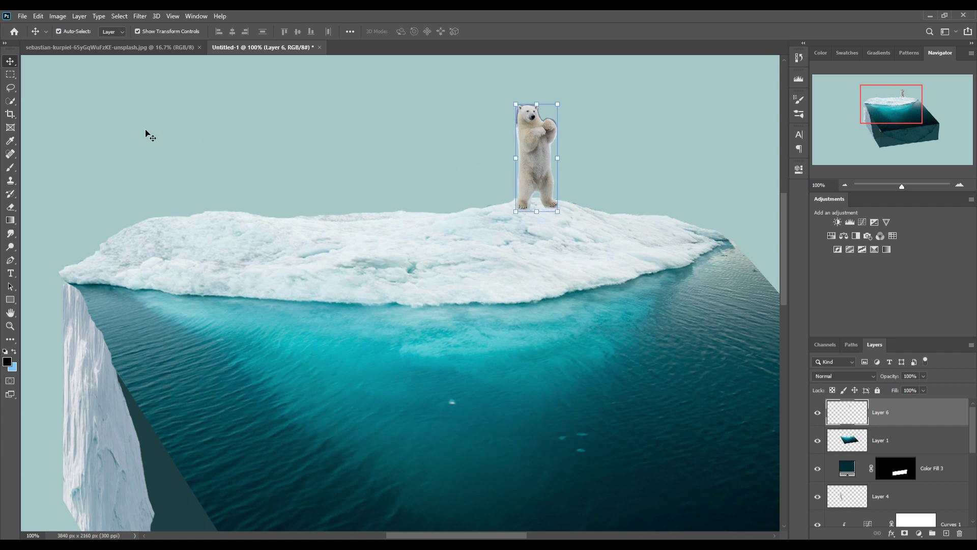
Select the polar bear with Quick Selection and Select Subject, then enter Select and Mask.
left_click(11, 100)
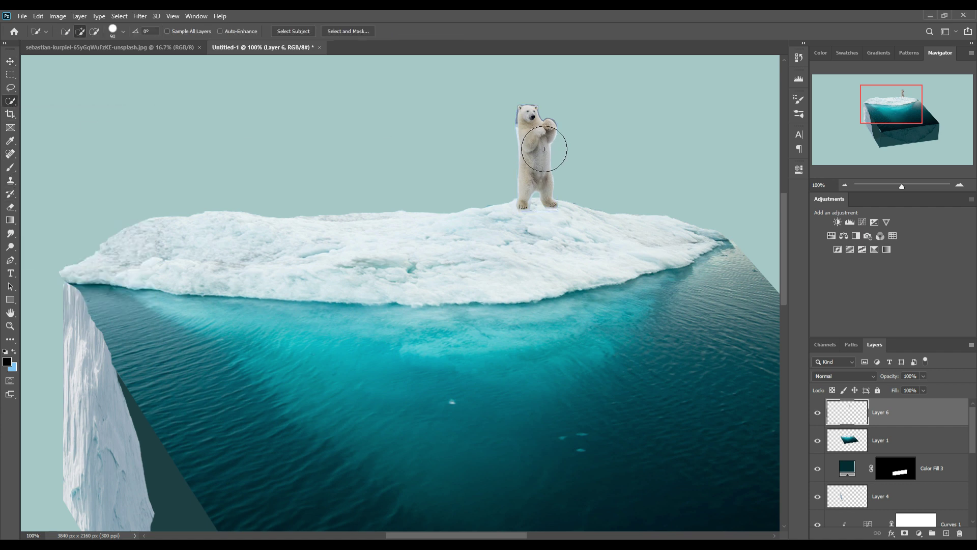
mouse_move(552, 148)
left_mouse_down()
mouse_move(561, 152)
mouse_move(539, 211)
mouse_move(576, 208)
mouse_move(524, 141)
left_mouse_up()
left_click(293, 31)
left_click(348, 31)
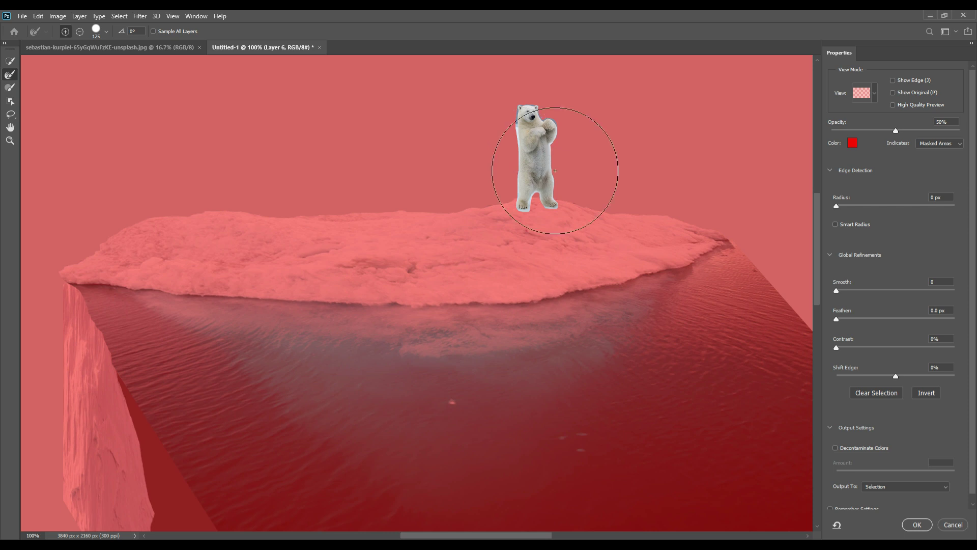
key("ctrl+plus")
key("ctrl+plus")
mouse_move(550, 157)
left_mouse_down()
mouse_move(426, 362)
mouse_move(540, 320)
left_mouse_up()
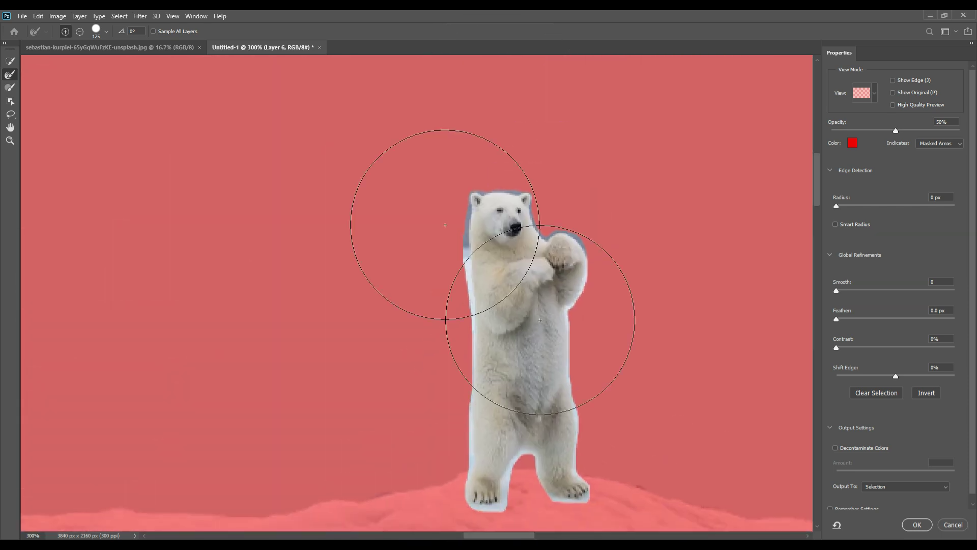
Refine the mask edge around the bear's head, paws, right side, hind paw and left edge.
key("bracketleft")
key("bracketleft")
key("bracketleft")
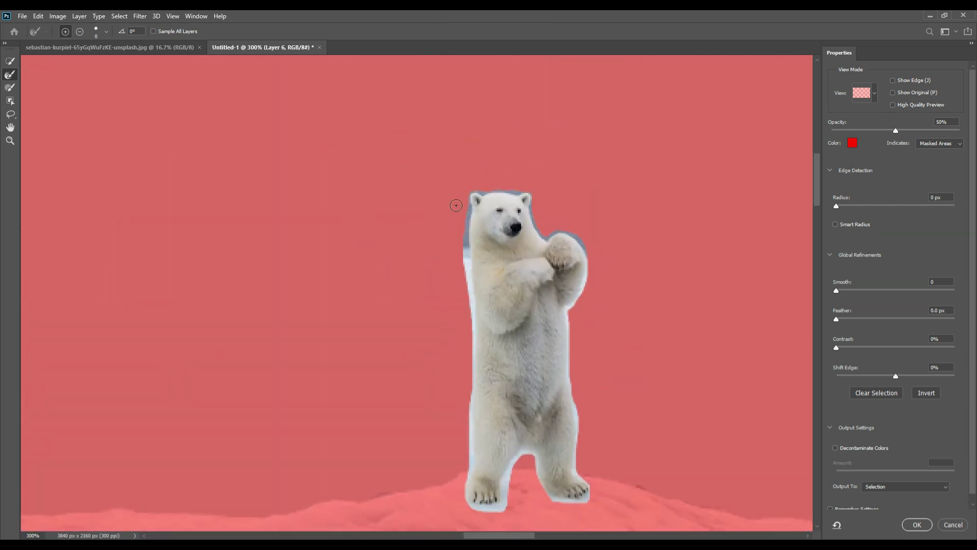
left_click_drag(471, 204, 527, 192)
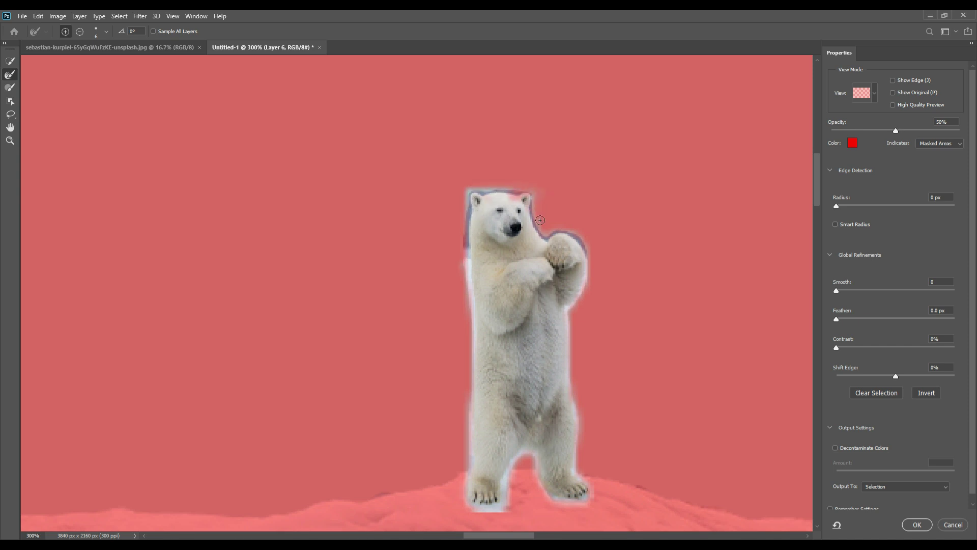
left_click_drag(548, 238, 598, 306)
left_click_drag(581, 316, 585, 427)
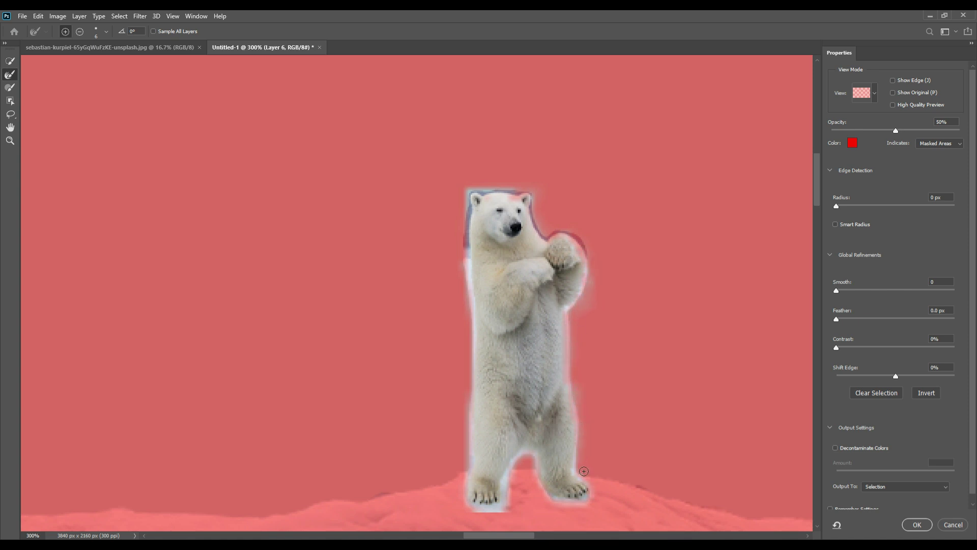
mouse_move(583, 472)
left_mouse_down()
mouse_move(599, 507)
mouse_move(568, 509)
mouse_move(546, 493)
mouse_move(534, 461)
mouse_move(512, 476)
mouse_move(506, 504)
mouse_move(470, 508)
mouse_move(470, 253)
mouse_move(470, 403)
left_mouse_up()
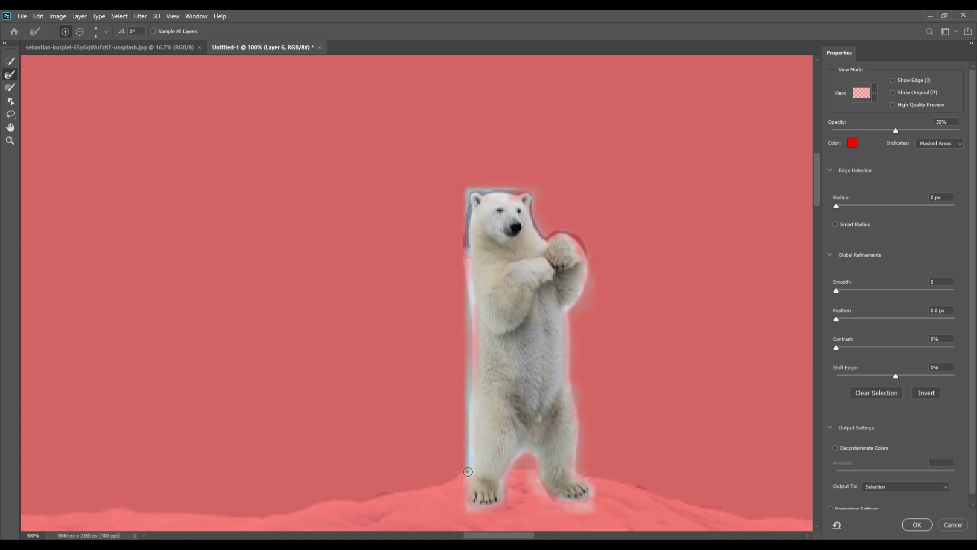
left_click_drag(468, 471, 476, 390)
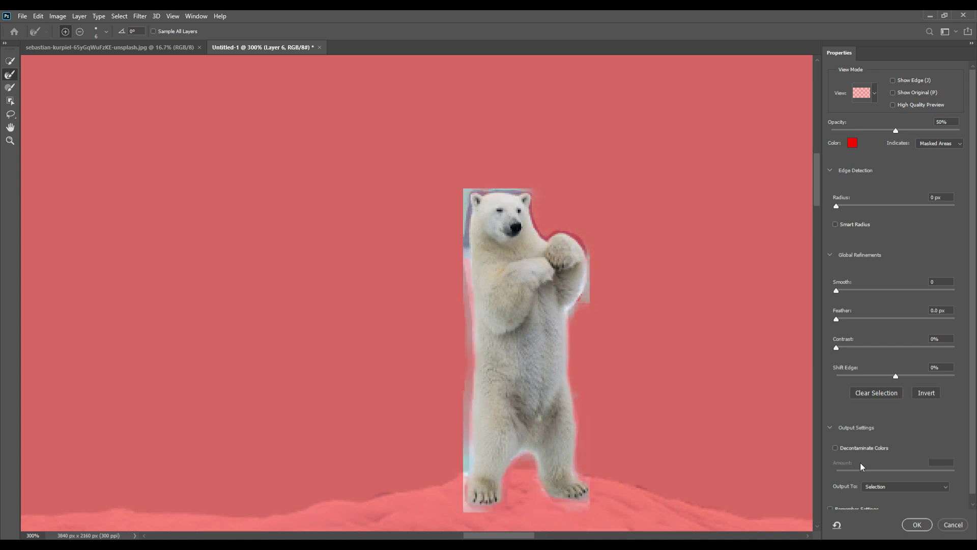
Enable Decontaminate Colors and output the refined bear to a new layer.
left_click(836, 448)
left_click(906, 486)
left_click(901, 504)
left_click(917, 524)
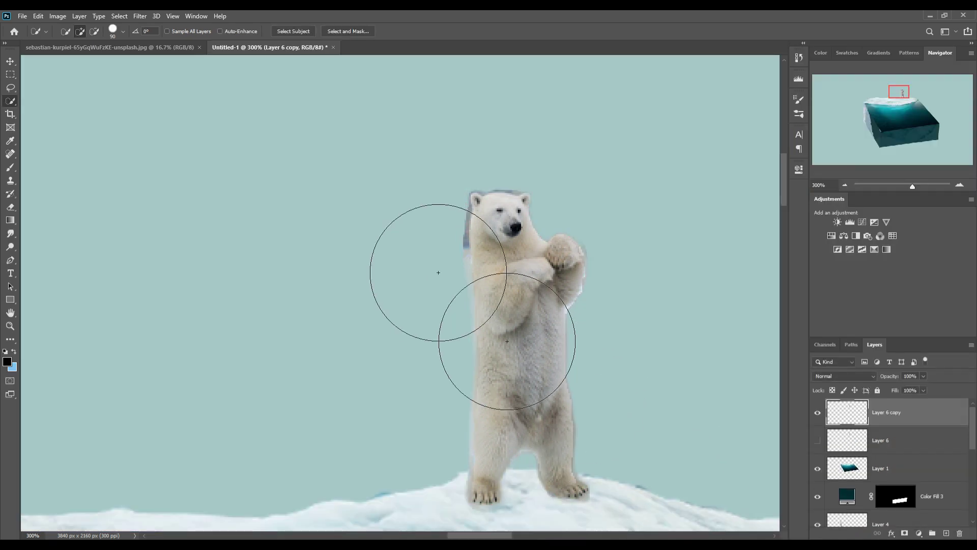
Mask the bear copy and paint out the grey fringe on its left edge with a small brush.
left_click(10, 233)
left_click(12, 171)
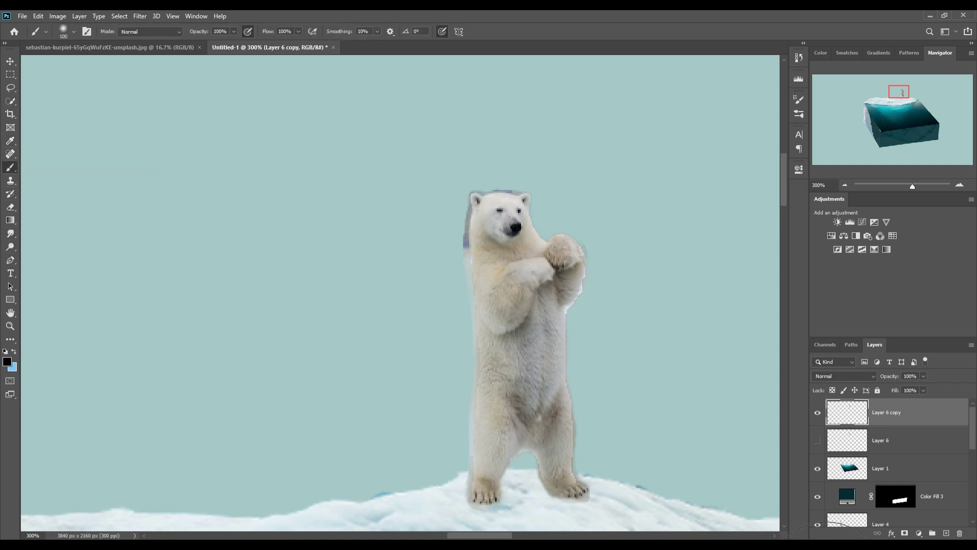
left_click(905, 533)
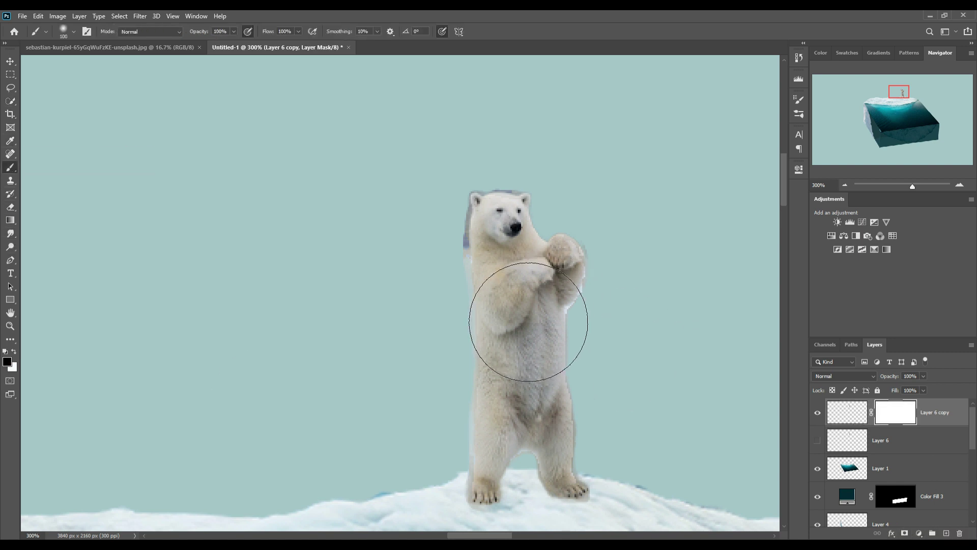
key("bracketleft")
key("bracketleft")
key("bracketleft")
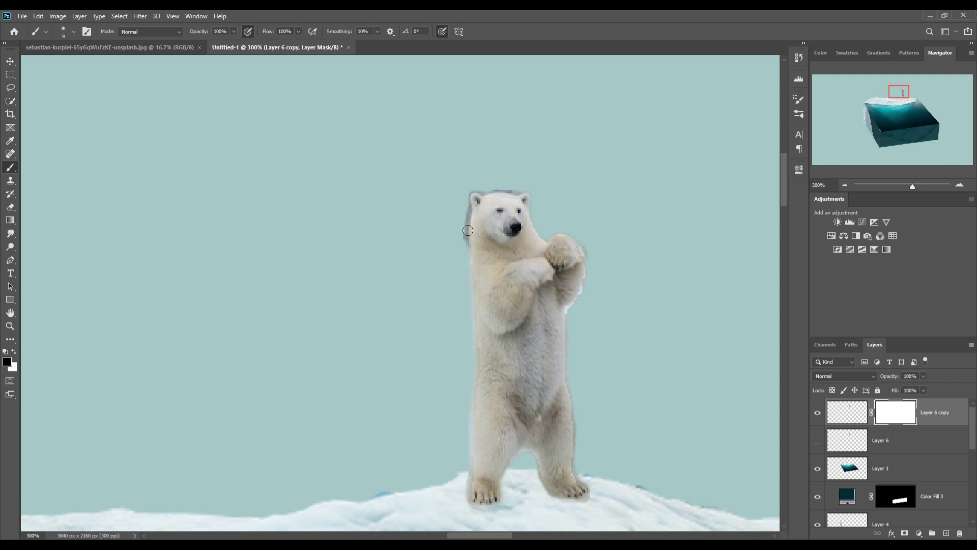
mouse_move(468, 230)
left_mouse_down()
mouse_move(469, 257)
mouse_move(472, 193)
mouse_move(516, 194)
left_mouse_up()
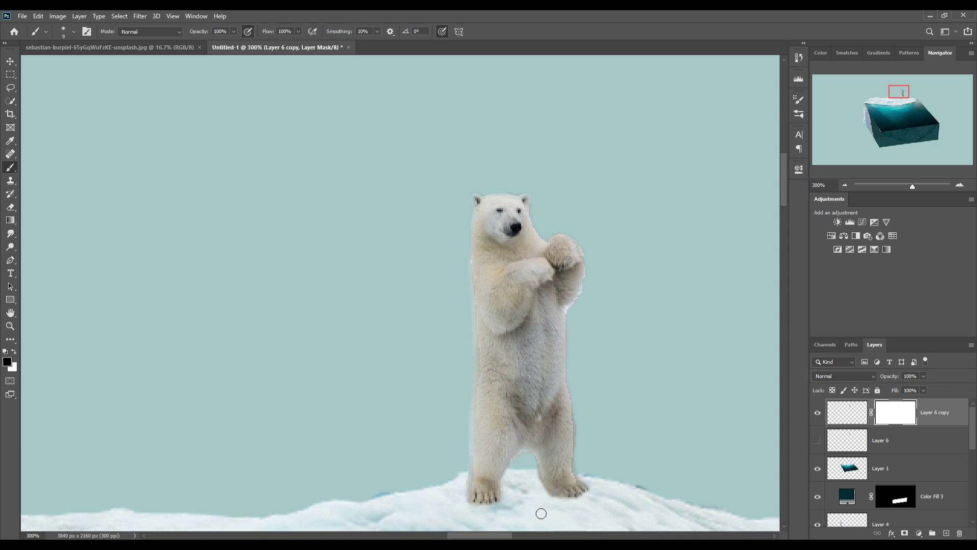
left_click(10, 62)
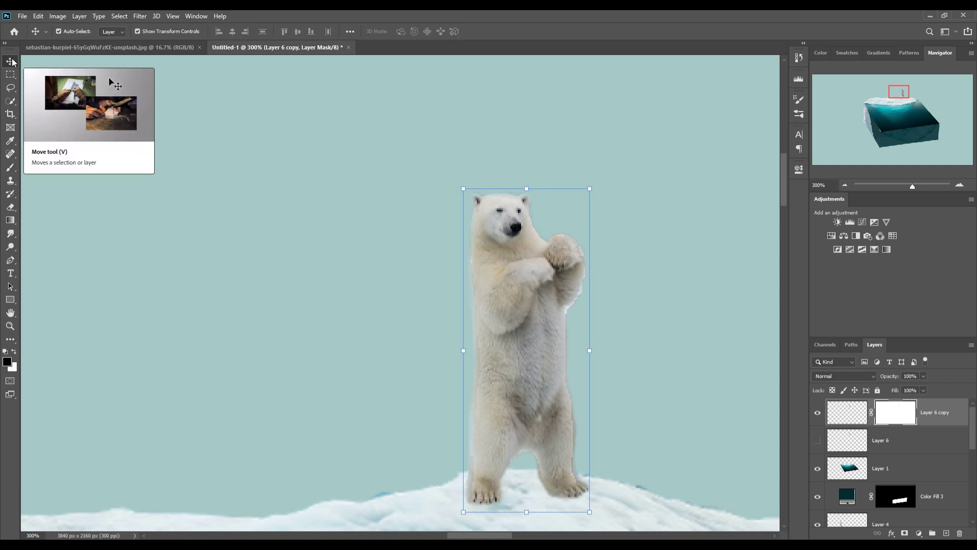
key("ctrl+0")
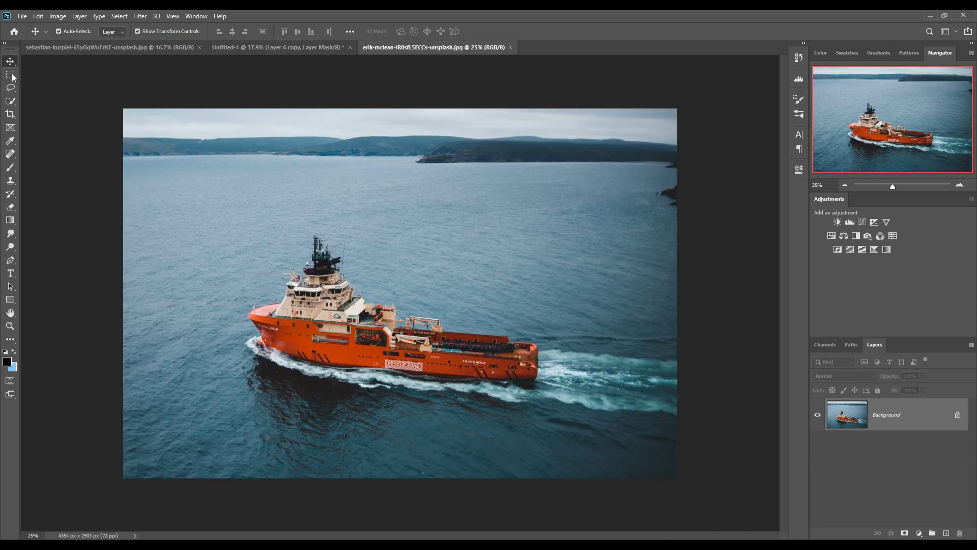
Marquee-select the ship and surrounding water and drag it into the iceberg scene.
left_click(10, 75)
left_click_drag(172, 214, 779, 460)
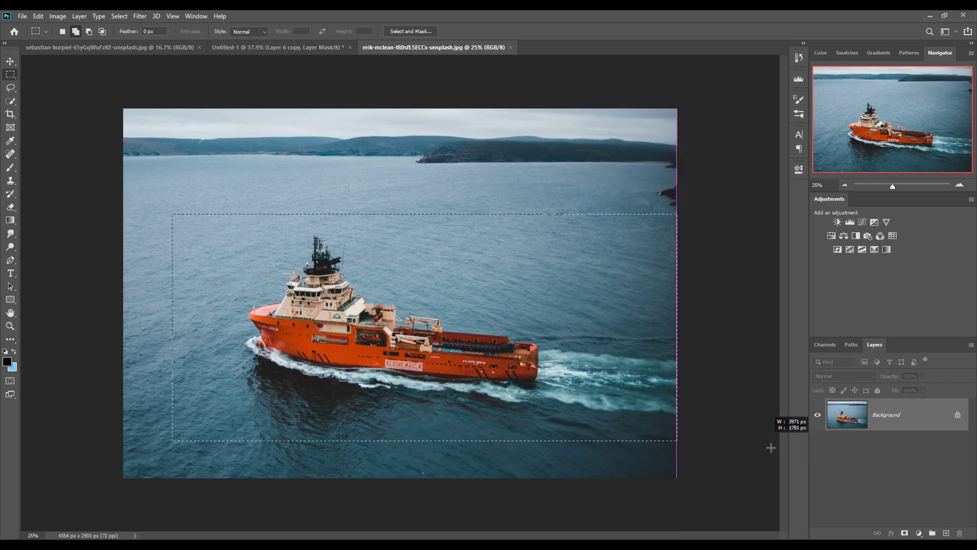
key("v")
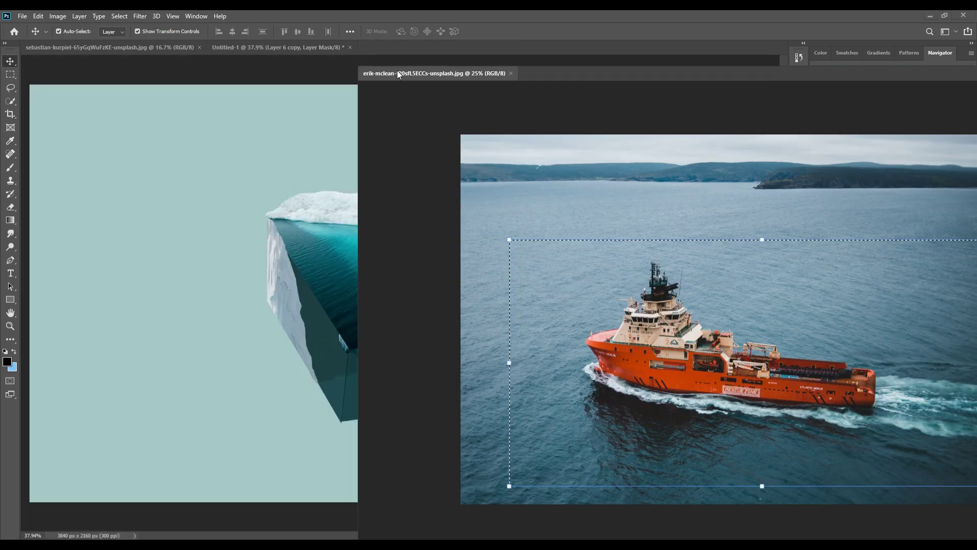
left_click_drag(433, 47, 691, 108)
mouse_move(839, 327)
left_mouse_down()
mouse_move(849, 357)
mouse_move(538, 271)
left_mouse_up()
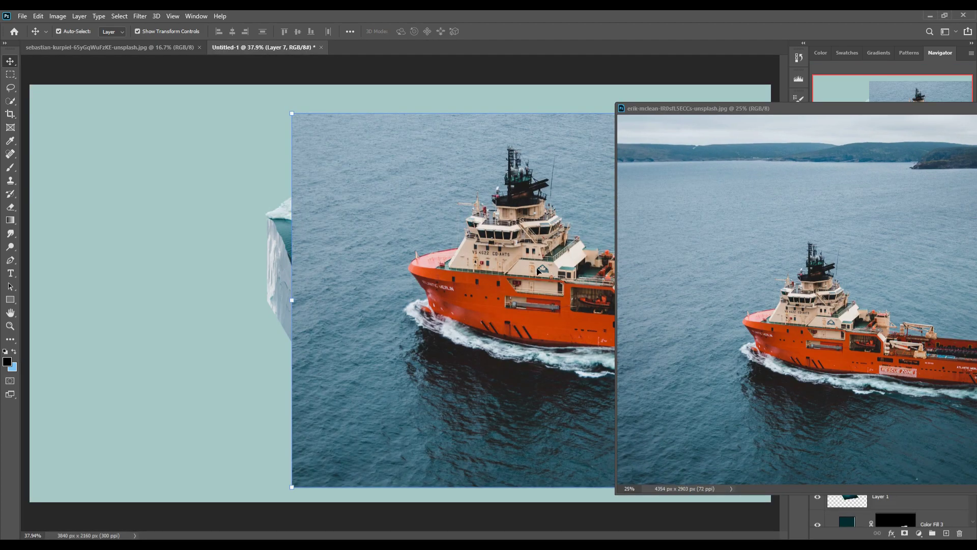
left_click_drag(810, 115, 316, 272)
left_click(672, 267)
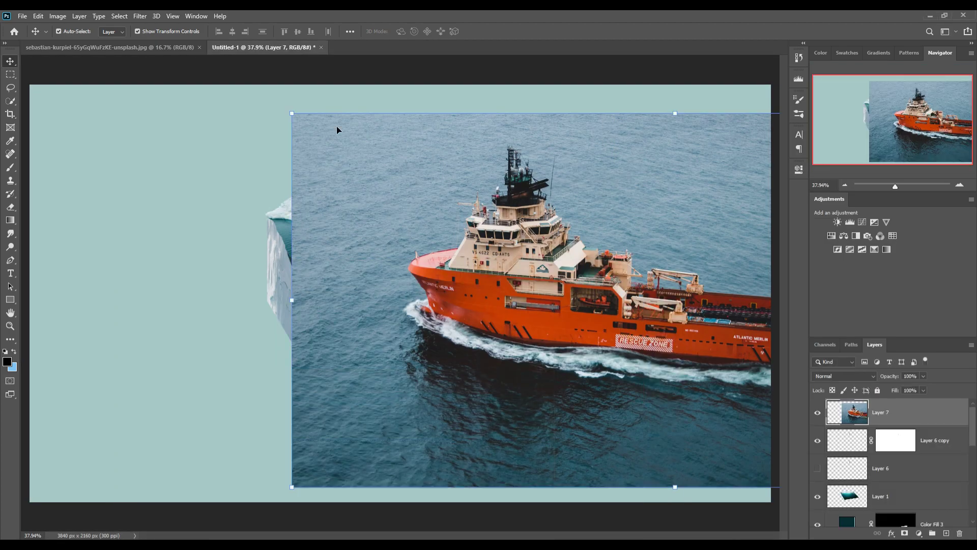
Scale the pasted ship down and position it on the box's front water.
left_click_drag(297, 119, 716, 317)
left_click_drag(732, 363, 334, 218)
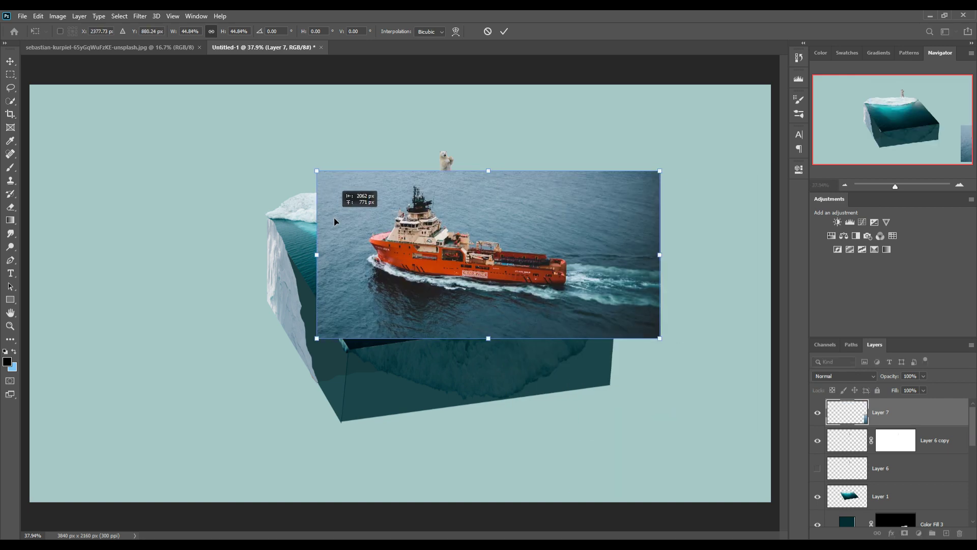
left_click_drag(469, 179, 473, 229)
left_click_drag(498, 294, 481, 286)
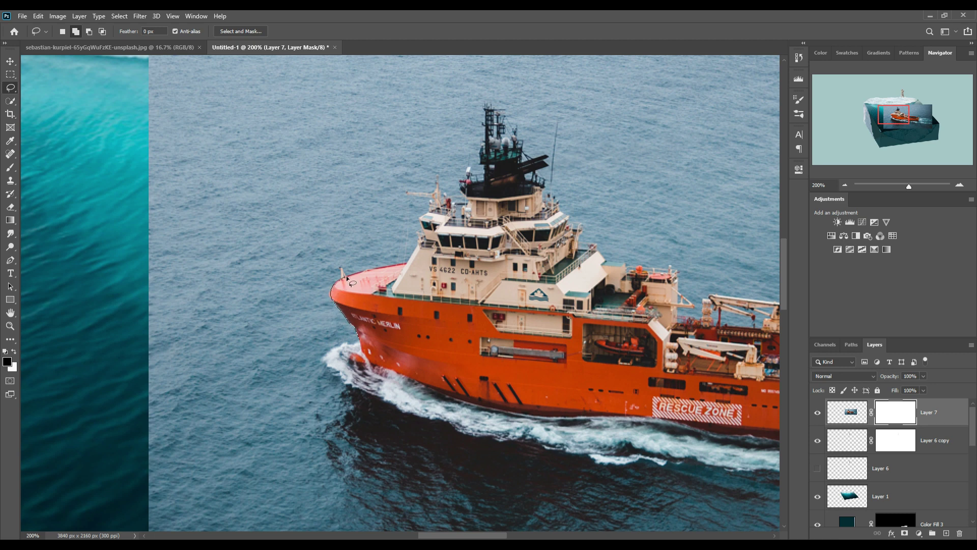
Lasso around the ship and its wake and copy them onto a new layer.
left_click_drag(346, 278, 408, 264)
mouse_move(424, 228)
left_mouse_down()
mouse_move(428, 217)
mouse_move(409, 196)
left_mouse_up()
mouse_move(461, 194)
left_mouse_down()
mouse_move(467, 180)
mouse_move(486, 178)
mouse_move(492, 111)
mouse_move(544, 156)
mouse_move(545, 178)
left_mouse_up()
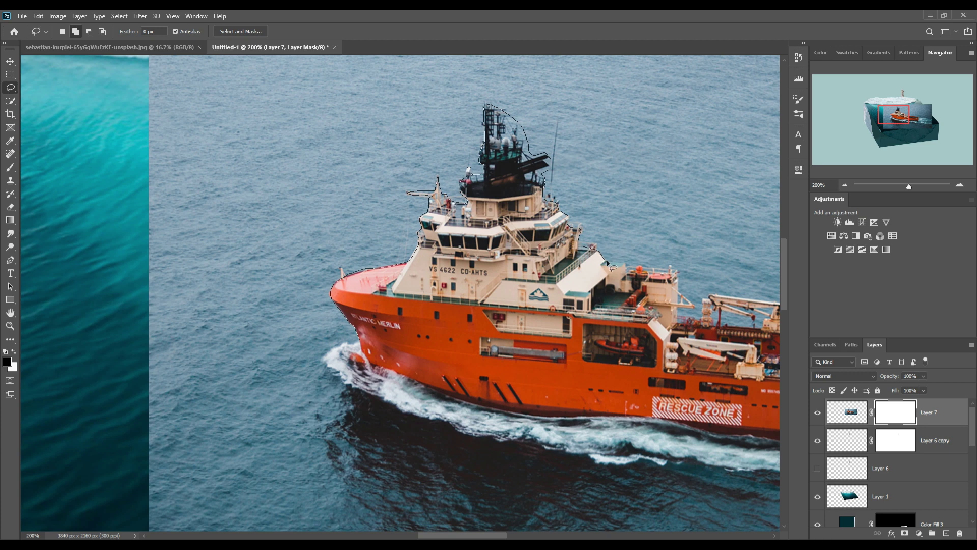
left_click_drag(611, 264, 627, 267)
mouse_move(637, 270)
left_mouse_down()
mouse_move(227, 218)
mouse_move(573, 430)
mouse_move(649, 222)
mouse_move(243, 310)
mouse_move(68, 308)
mouse_move(360, 346)
mouse_move(292, 218)
mouse_move(416, 182)
mouse_move(513, 261)
mouse_move(254, 409)
left_mouse_up()
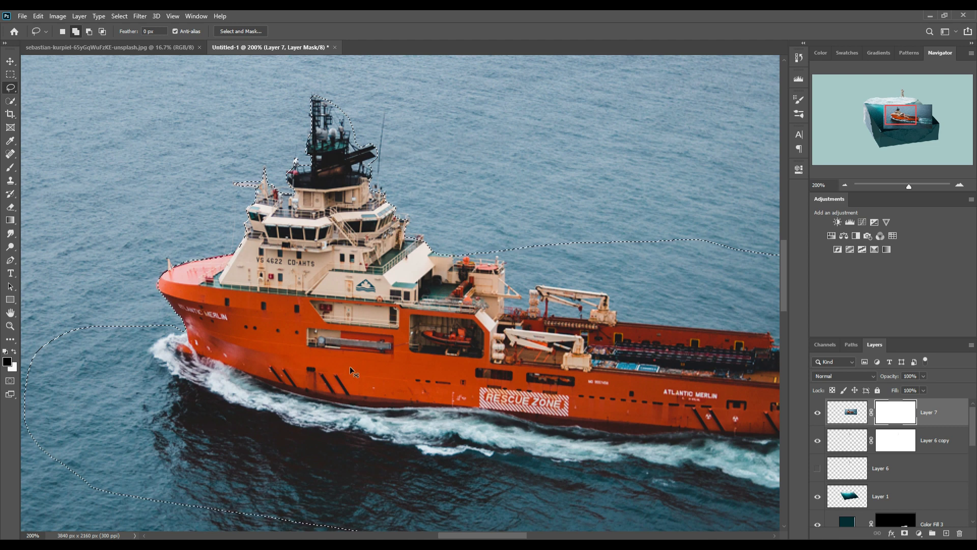
key("ctrl+j")
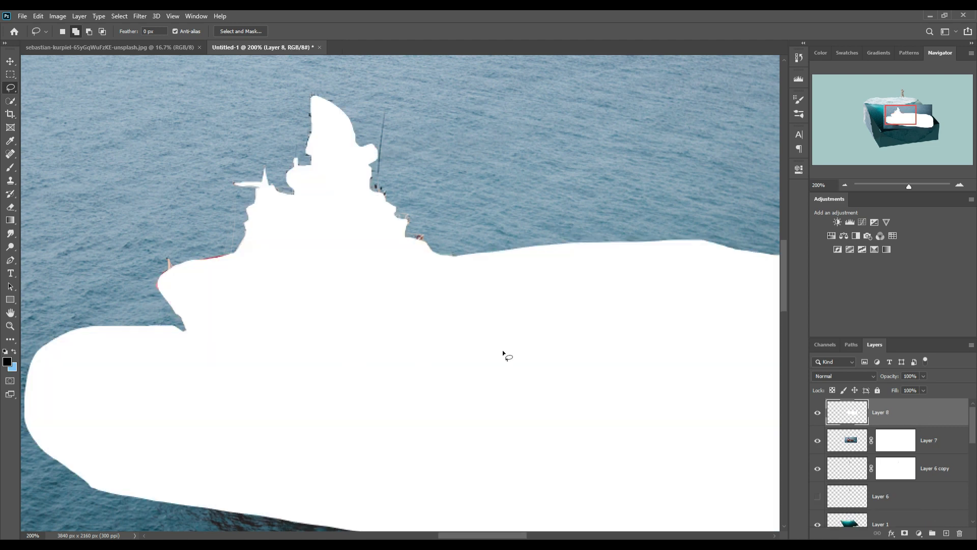
key("ctrl+z")
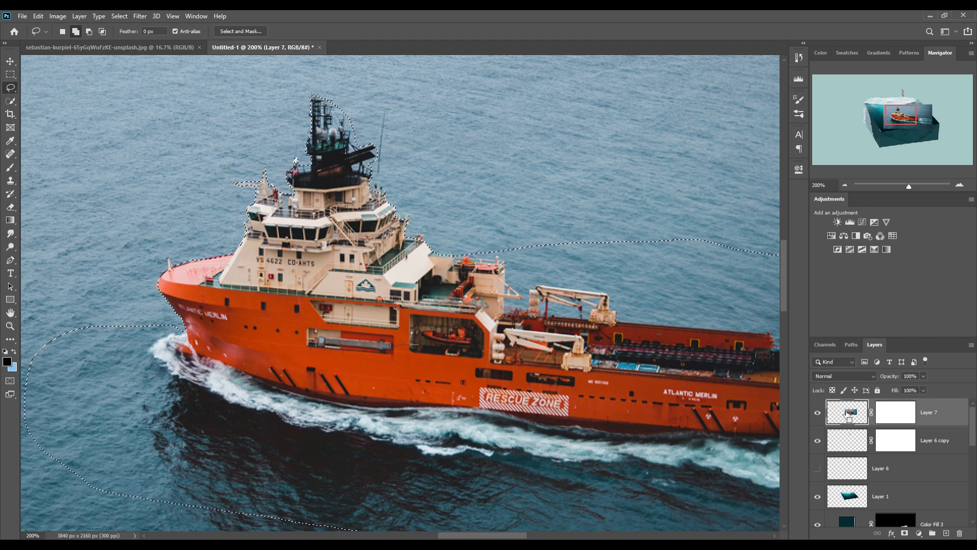
key("ctrl+j")
key("ctrl+shift+Right")
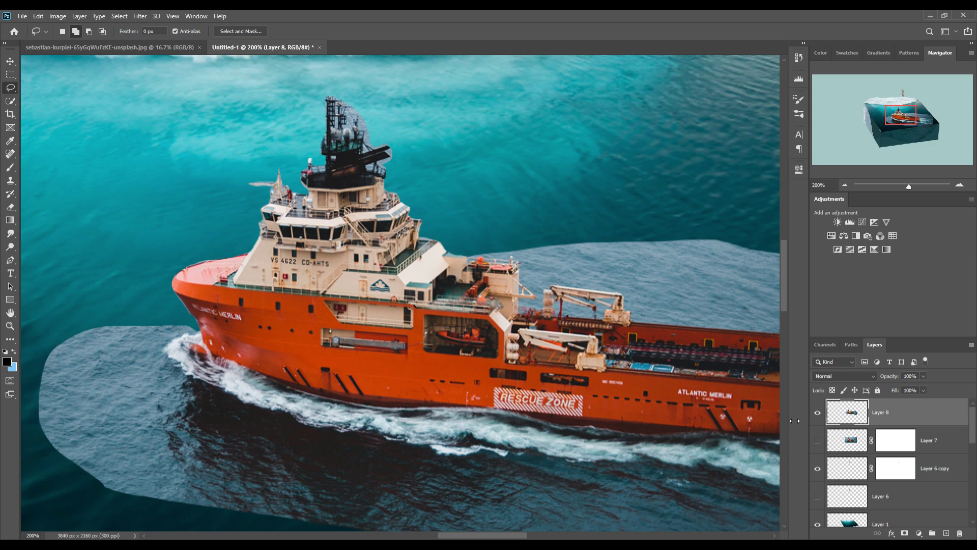
key("ctrl+minus")
key("ctrl+minus")
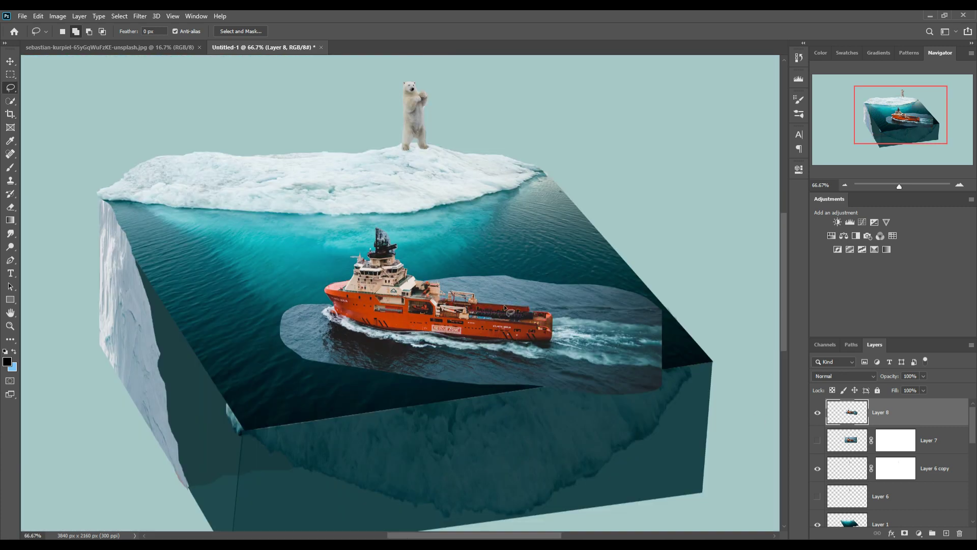
Mask the ship layer and add a Color Balance adjustment shifting midtones slightly toward cyan.
left_click(904, 533)
key("b")
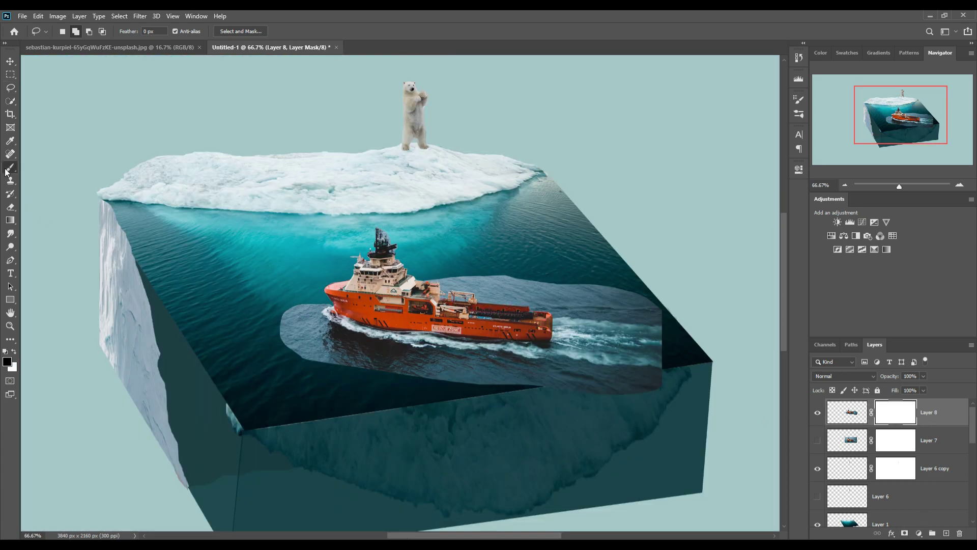
left_click(920, 533)
left_click(931, 442)
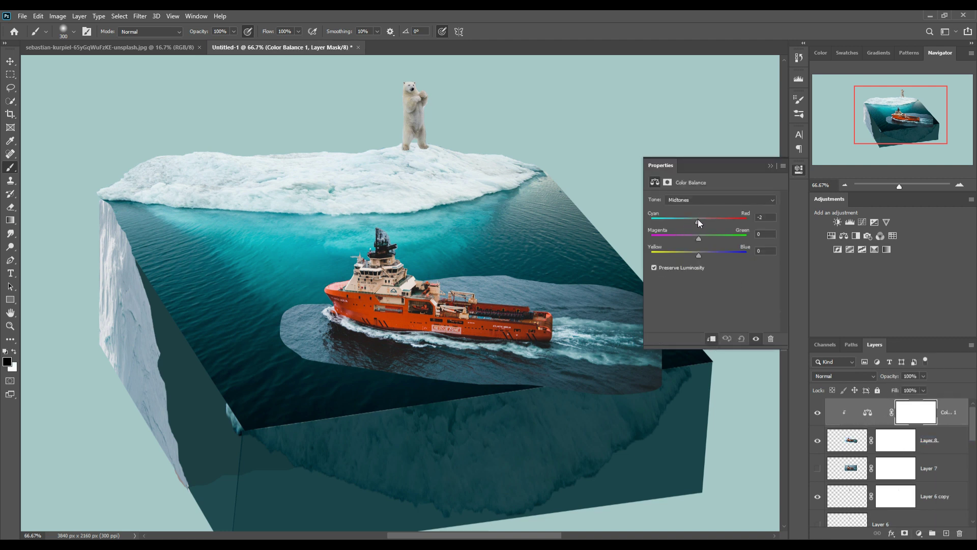
left_click_drag(682, 222, 682, 223)
left_click(770, 165)
Paint a dab on the ship's mask and lower the brush opacity to 59%.
left_click(896, 441)
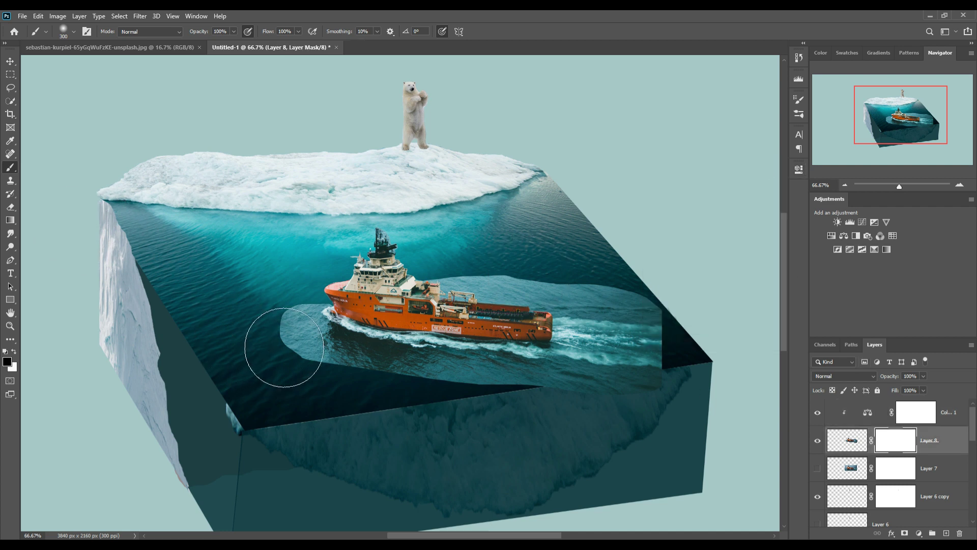
left_click(268, 338)
left_click(234, 32)
left_click_drag(235, 46, 215, 46)
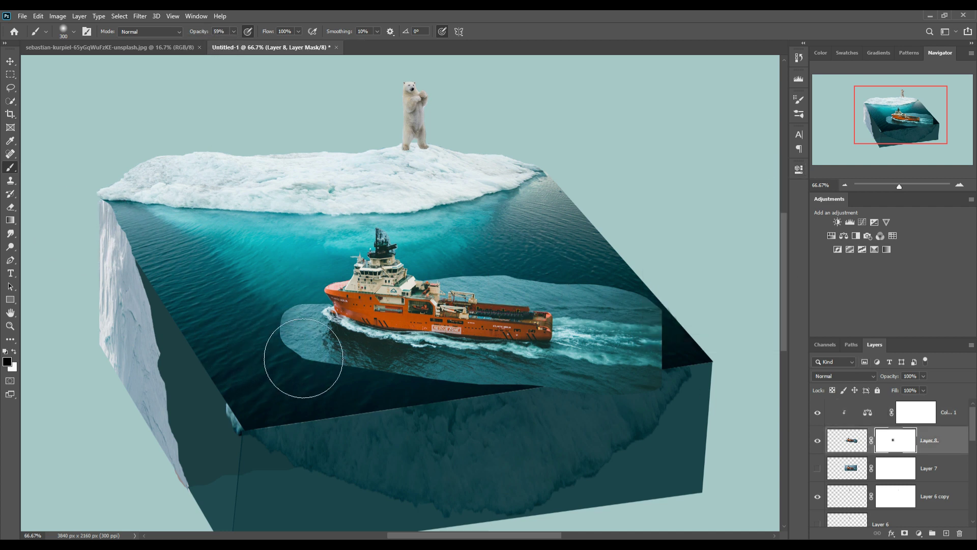
Add a Curves adjustment that darkens the ship and adds contrast.
left_click(945, 446)
left_click(919, 533)
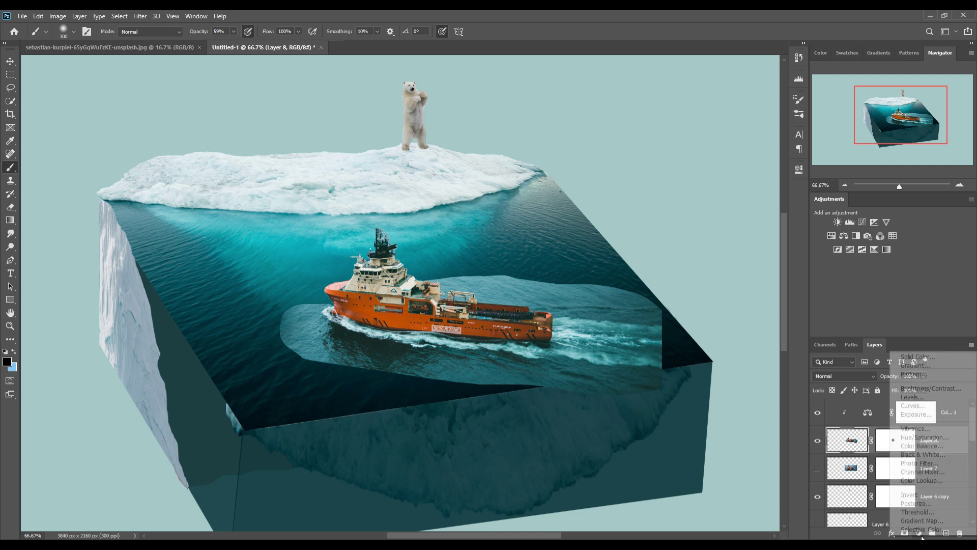
left_click(925, 405)
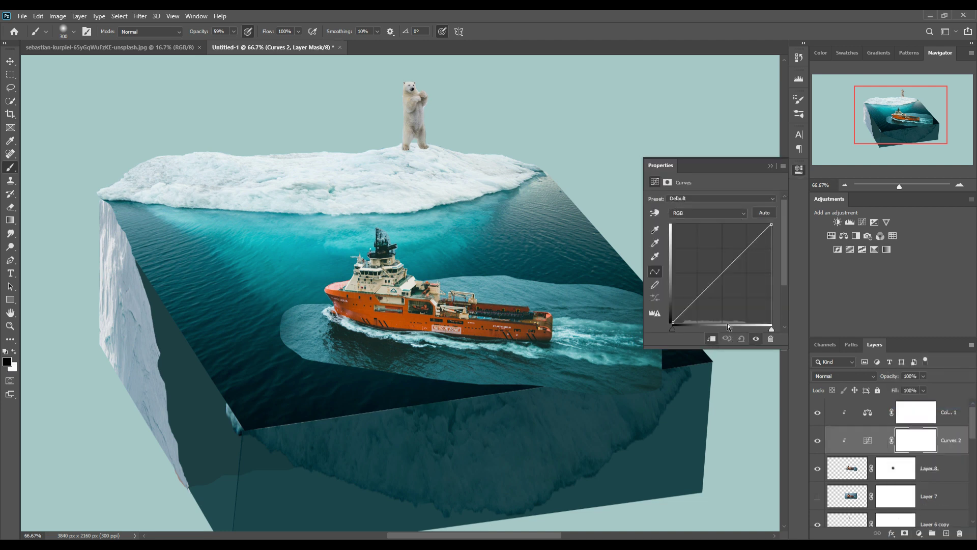
left_click_drag(725, 278, 746, 283)
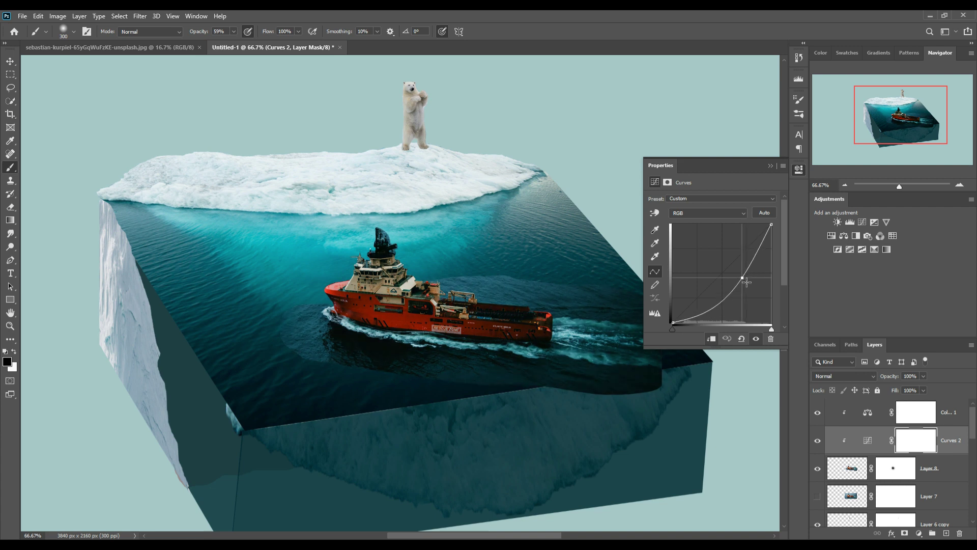
left_click(770, 166)
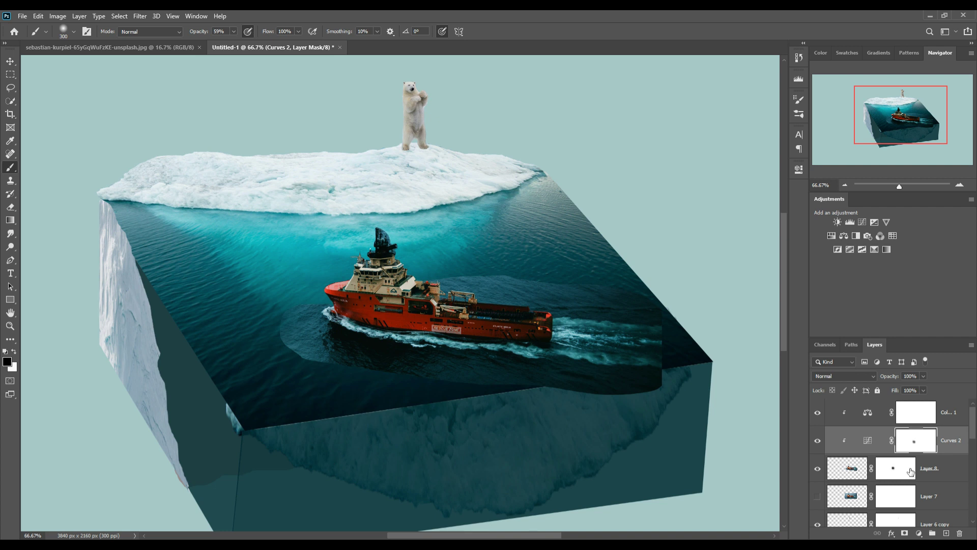
With a smaller brush at 23% opacity, softly blend the water edge below the wake.
left_click(897, 475)
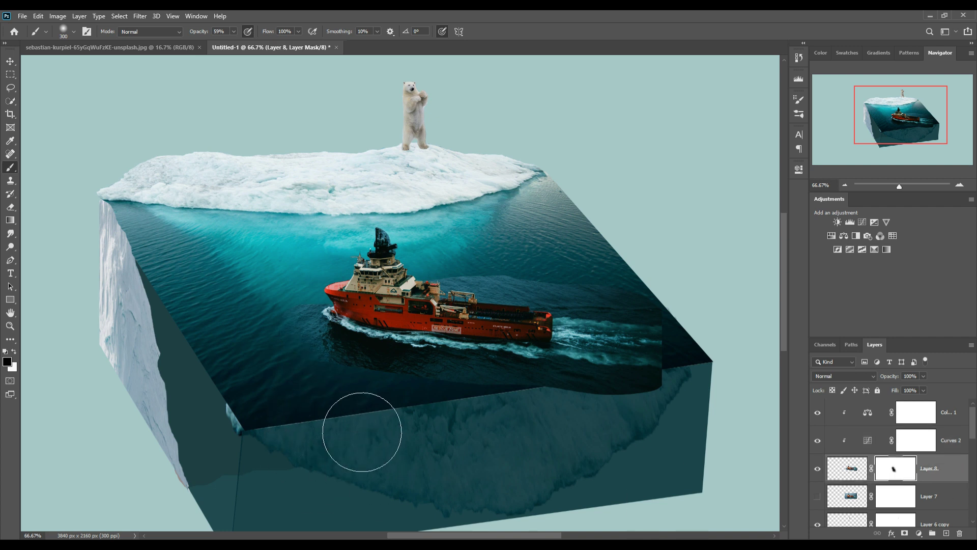
key("bracketleft")
key("bracketleft")
key("bracketleft")
key("bracketleft")
key("bracketleft")
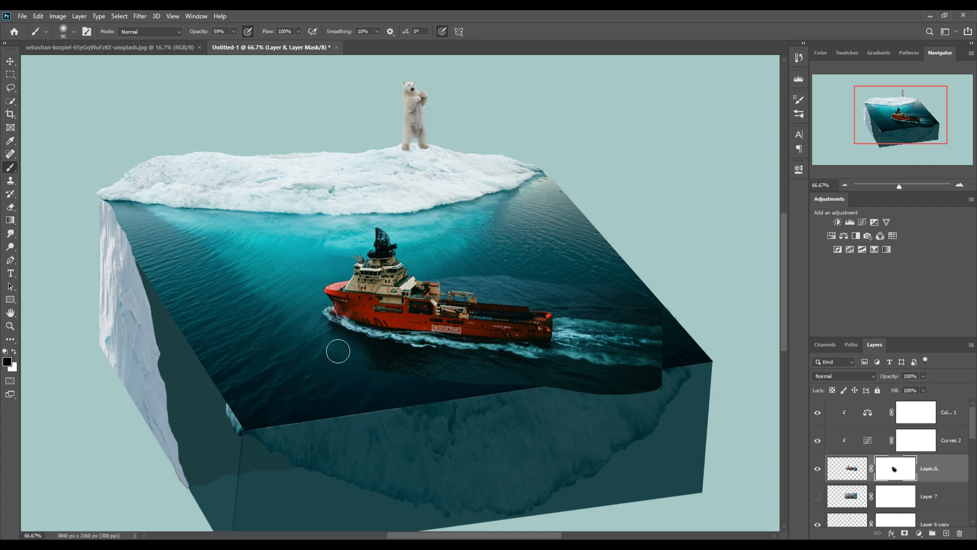
key("bracketleft")
left_click(234, 31)
left_click_drag(218, 50, 217, 49)
left_click_drag(519, 382, 694, 387)
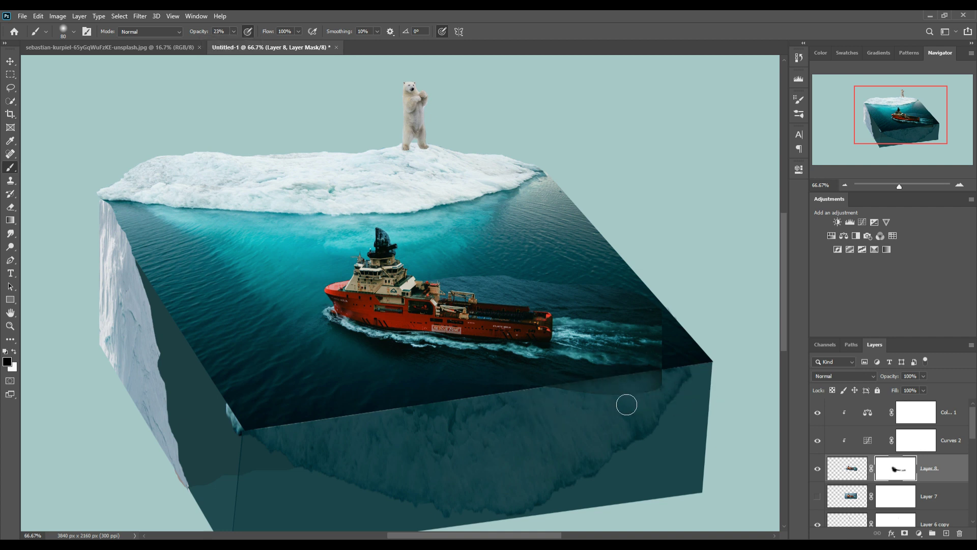
Paint out the wake right of the ship at 100% opacity, then drop brush opacity to 22%.
key("0")
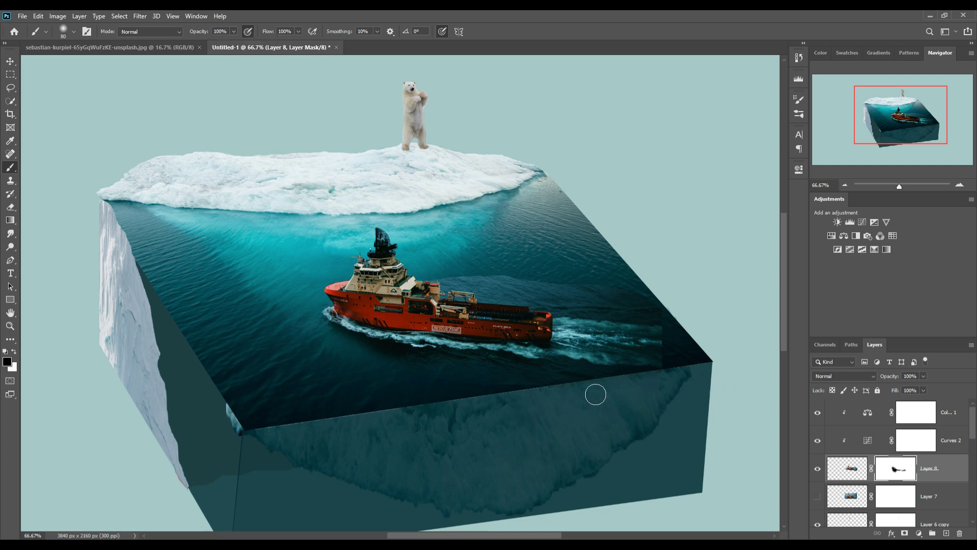
left_click_drag(585, 288, 540, 286)
left_click_drag(672, 348, 690, 350)
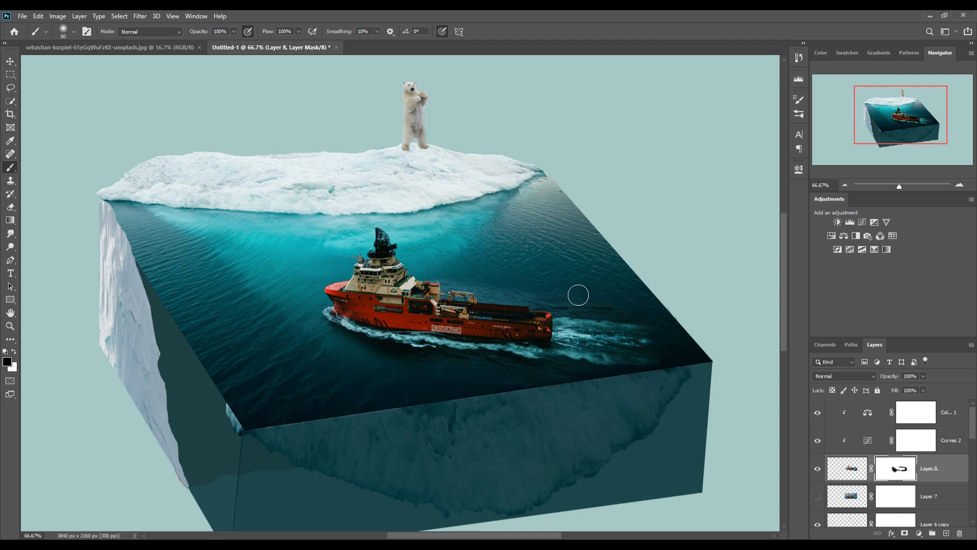
left_click(234, 32)
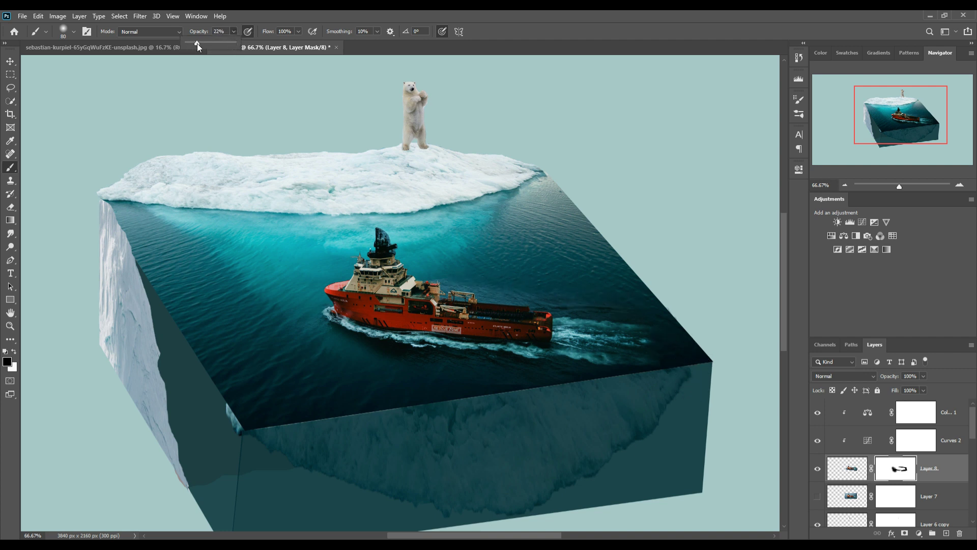
left_click(503, 297)
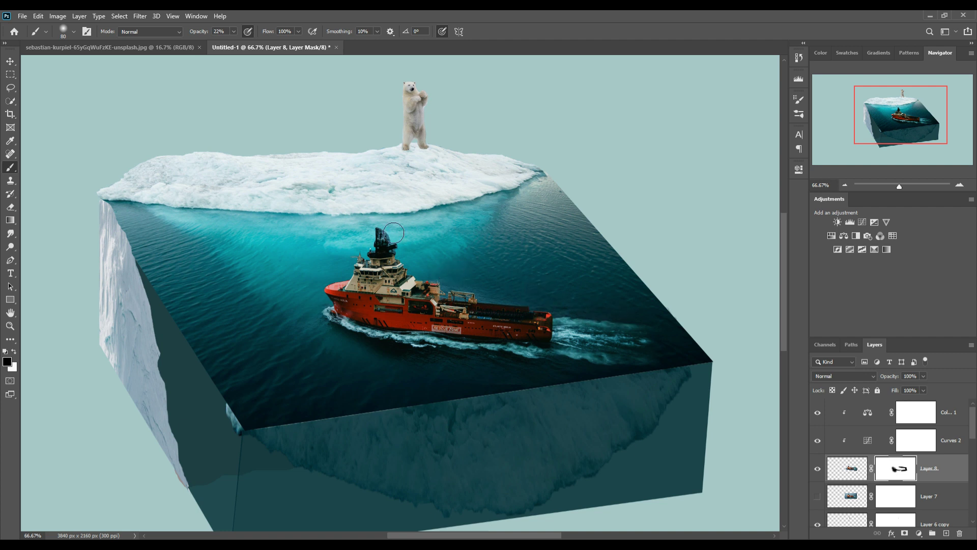
Scale the polar bear on the iceberg down to about 71%.
key("v")
left_click(416, 107)
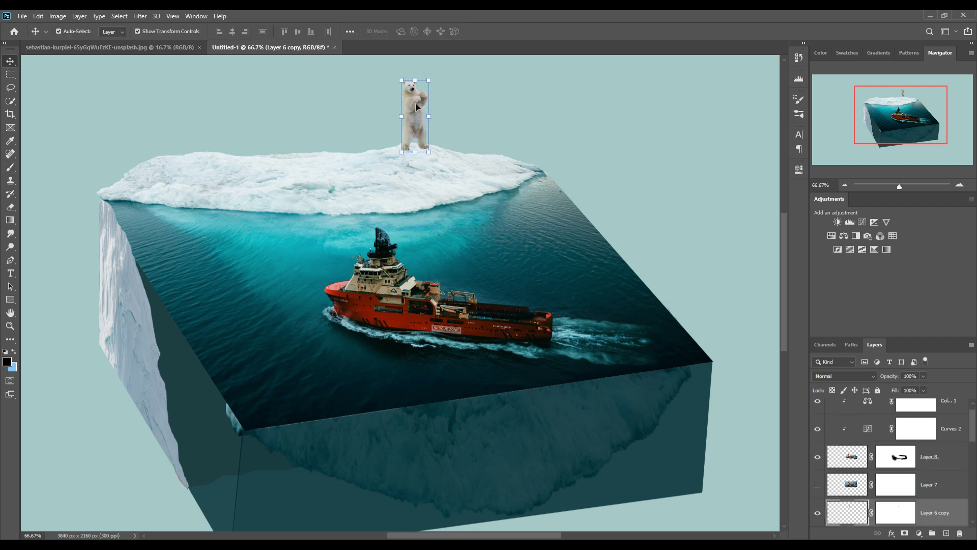
left_click_drag(434, 83, 430, 107)
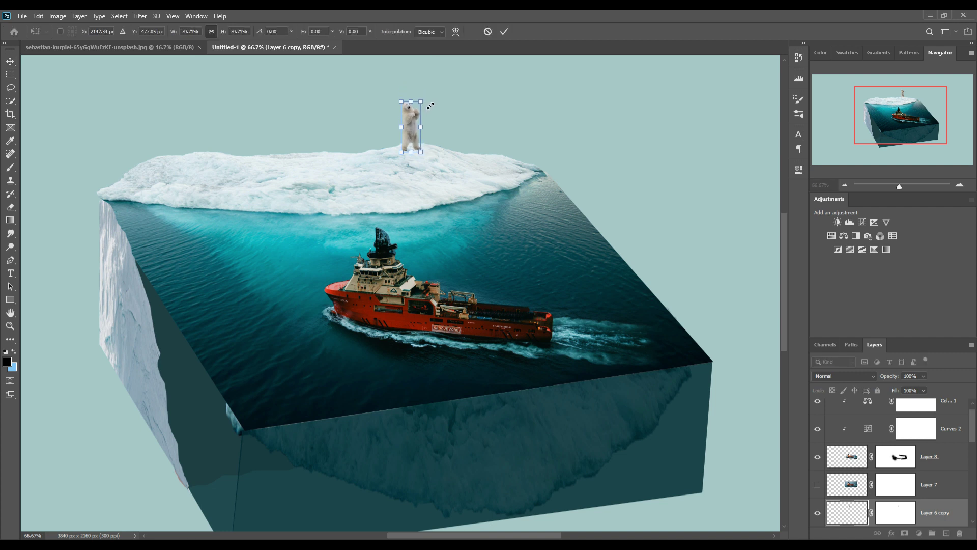
left_click(505, 32)
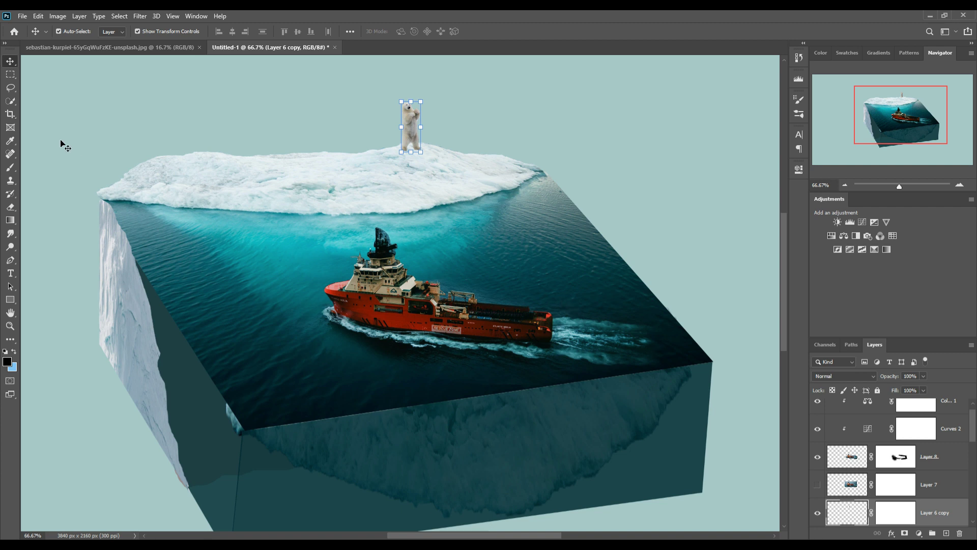
Make the ship's Layer 8 active, clear the funnel selection, and zoom out to 50%.
key("l")
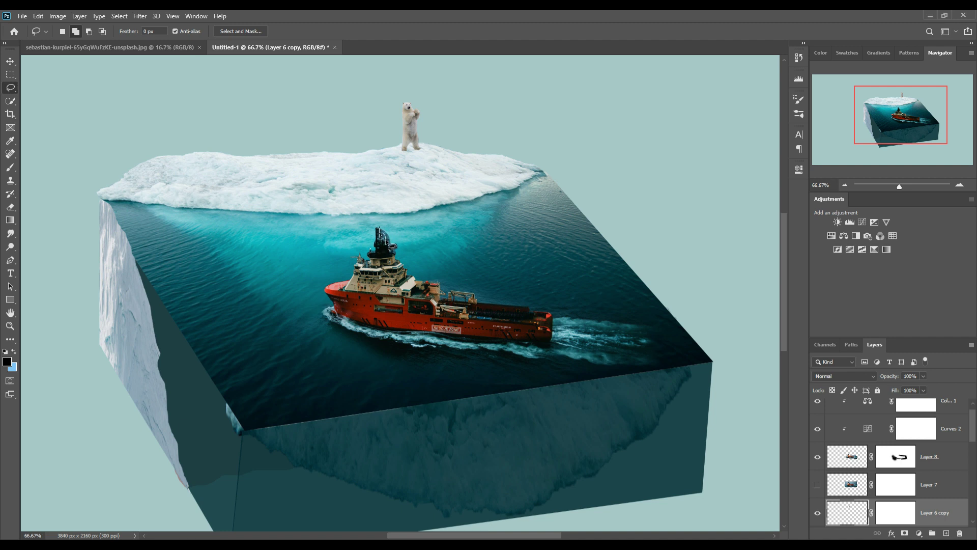
left_click_drag(392, 237, 395, 241)
left_click(852, 463)
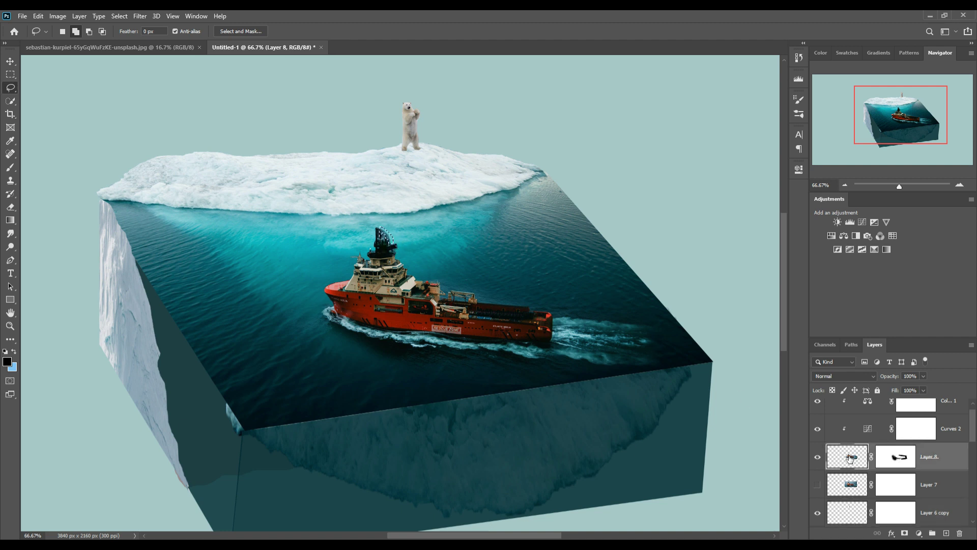
left_click(119, 16)
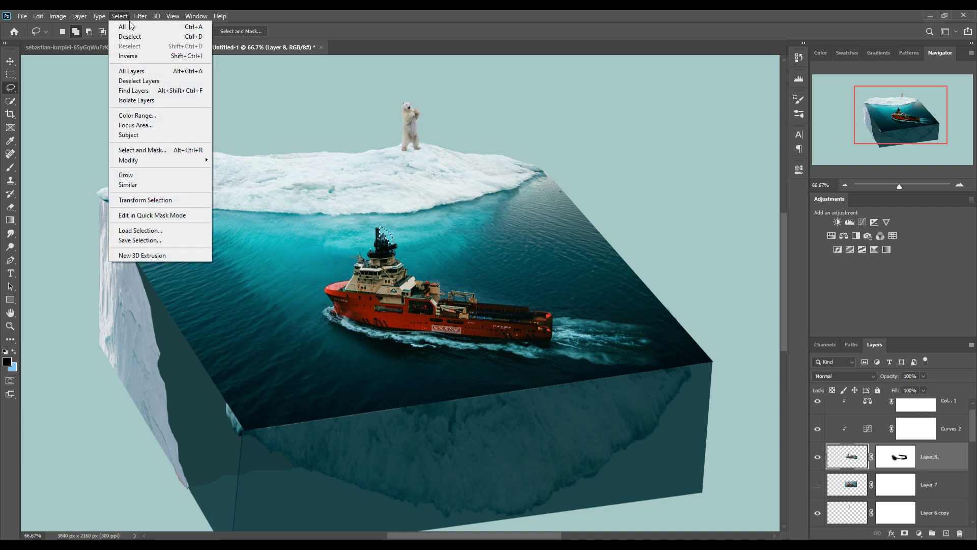
left_click(130, 36)
key("v")
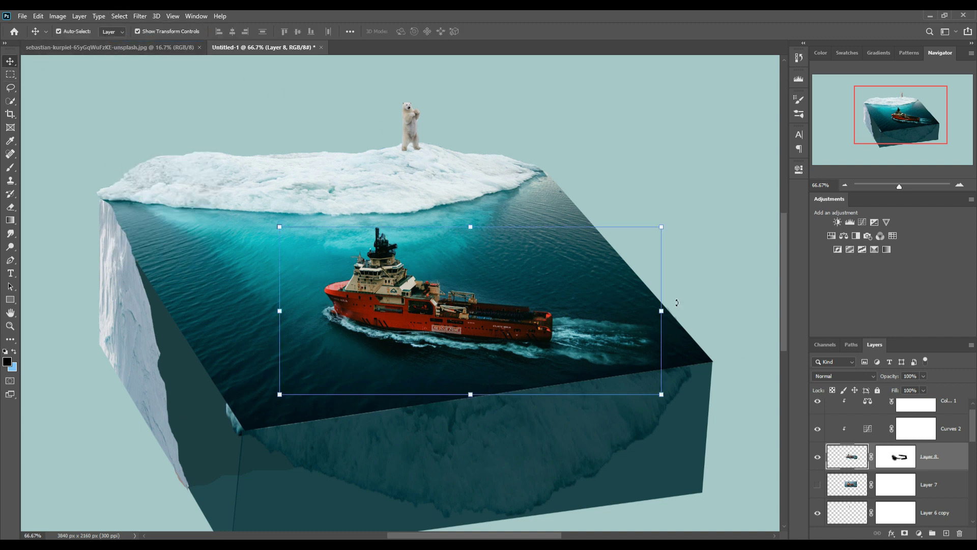
key("ctrl+minus")
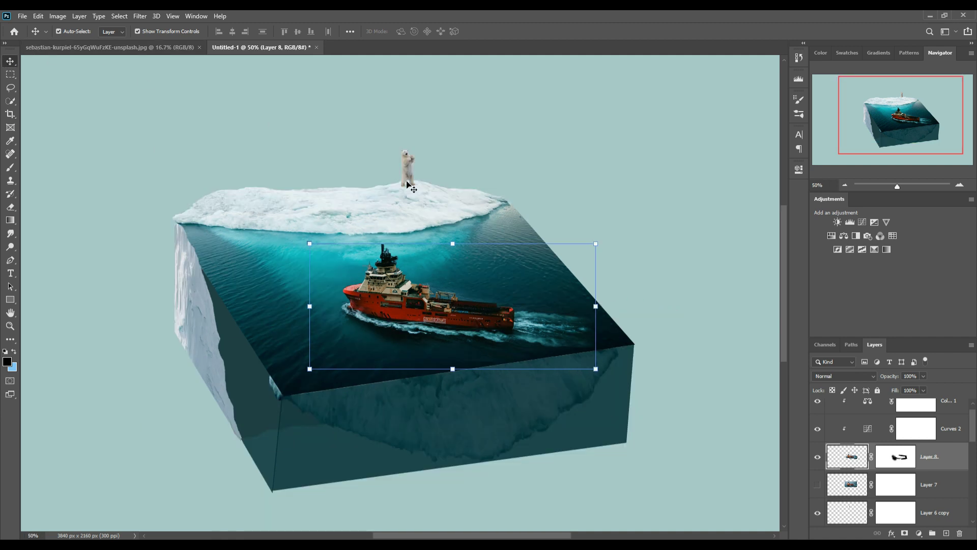
Add a layer mask to Layer 6 and create a new empty Layer 9.
left_click(408, 184)
scroll(877, 456, "down", 2)
left_click(906, 486)
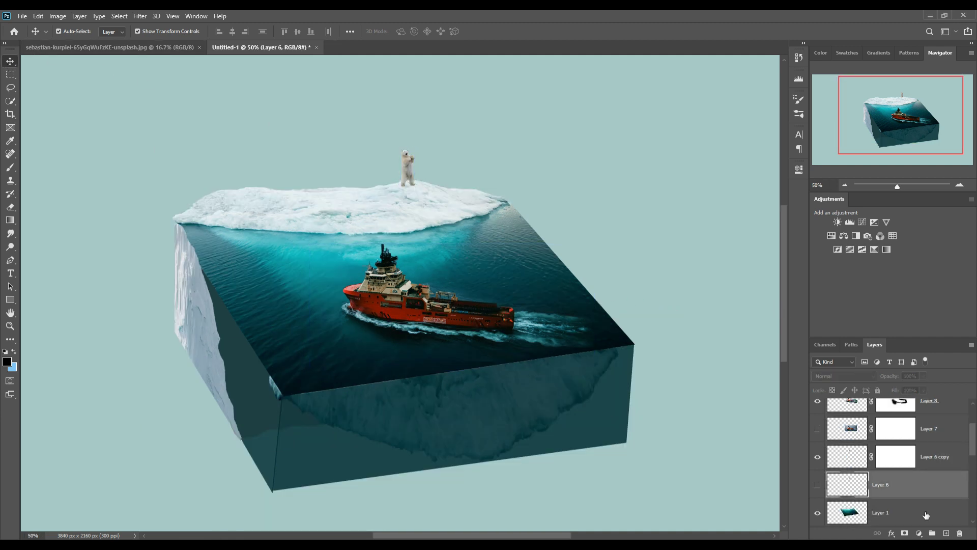
left_click(905, 533)
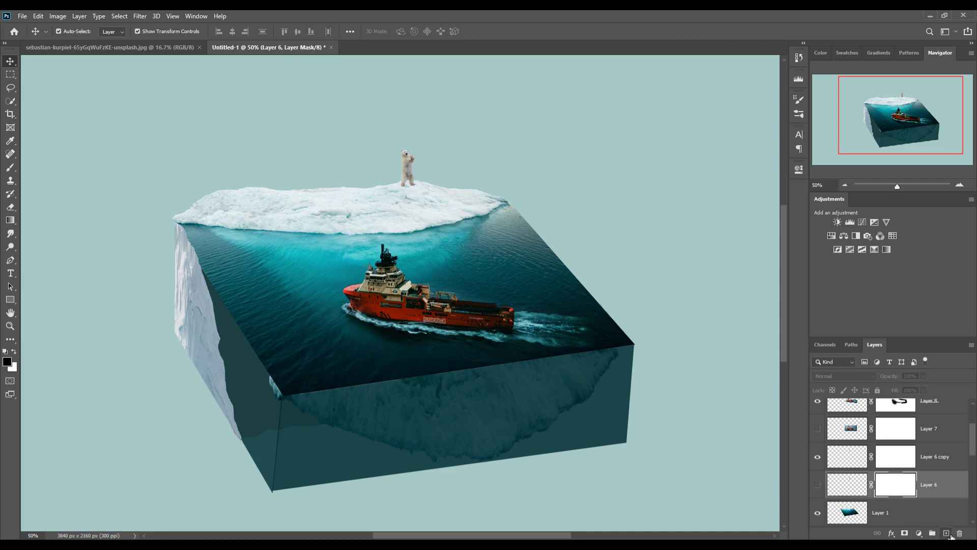
left_click(946, 533)
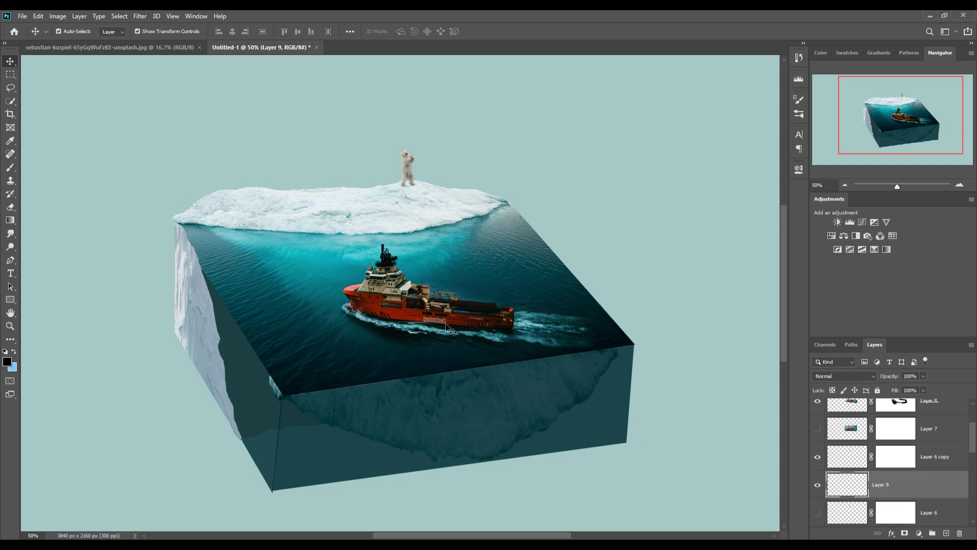
Make Layer 9 active and choose the Soft Round Pressure Opacity brush.
left_click(748, 365)
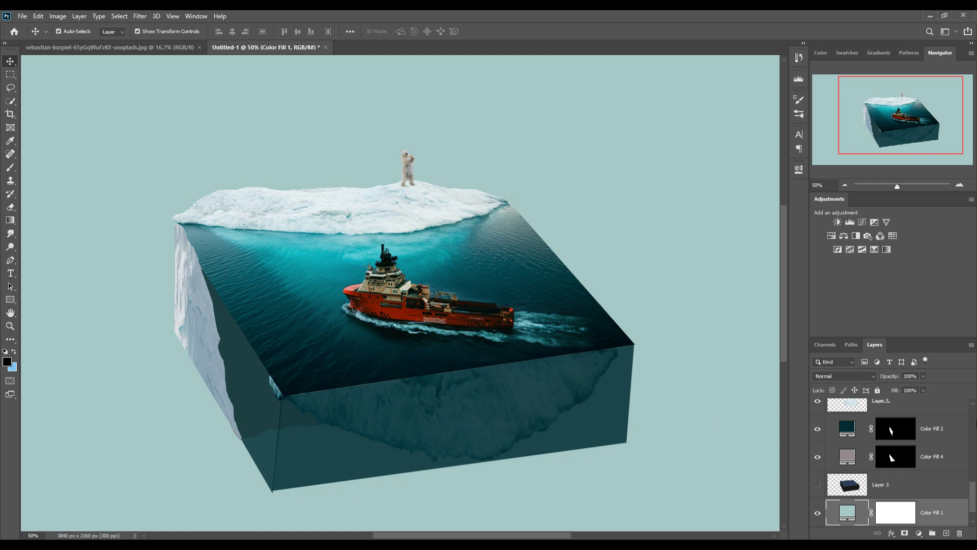
left_click_drag(973, 490, 976, 503)
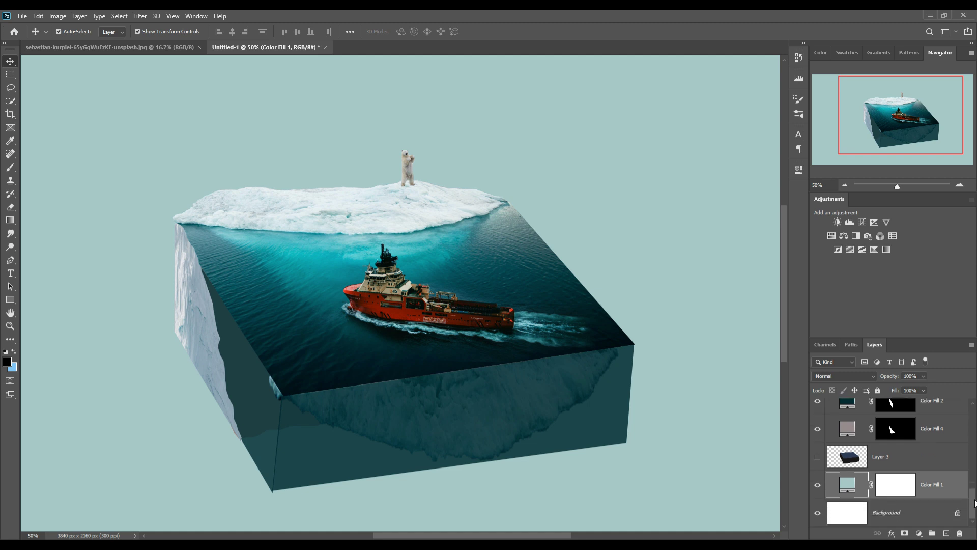
left_click(410, 167)
left_click(895, 442)
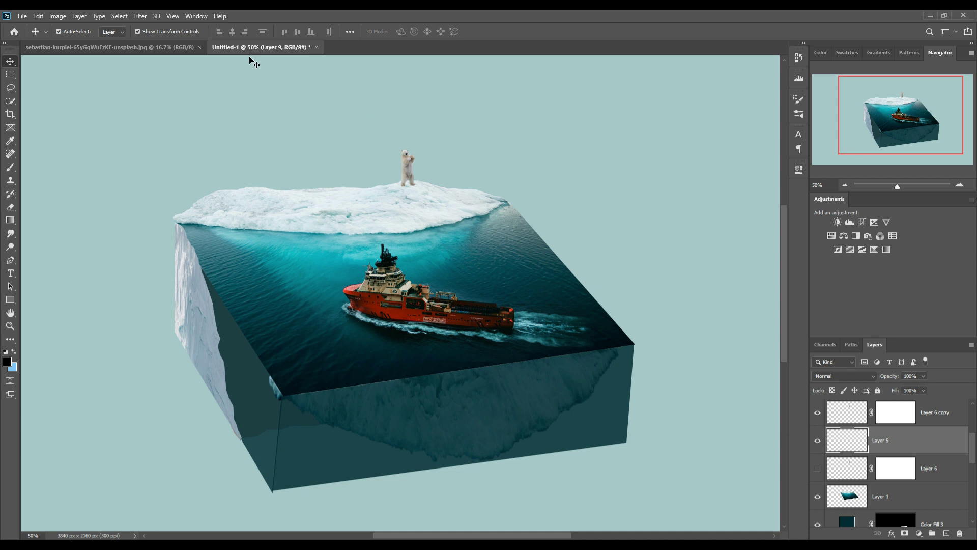
left_click(10, 168)
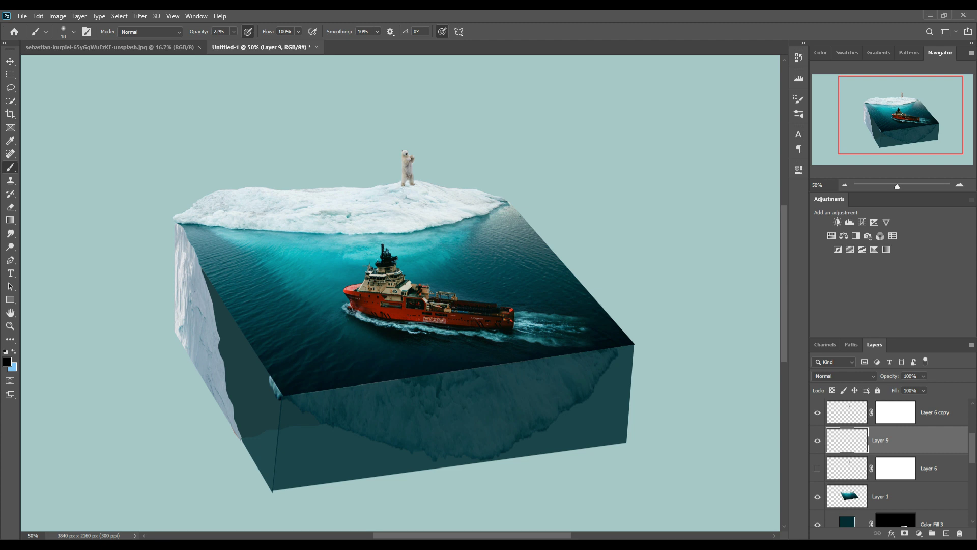
left_click(72, 31)
left_click(74, 212)
left_click(395, 99)
left_click(10, 61)
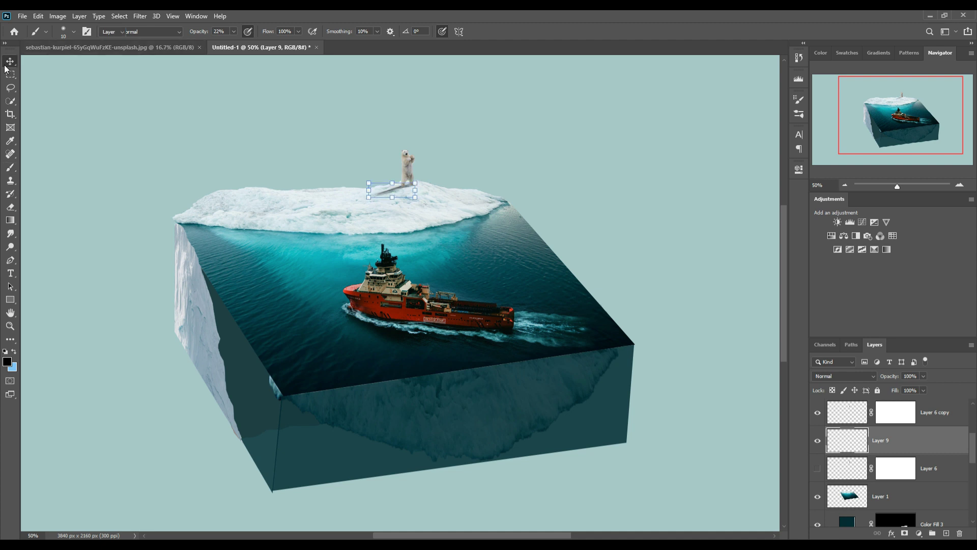
Add a new shadow layer above the Background, with a 200 px brush at 100% opacity.
key("ctrl+minus")
key("ctrl+minus")
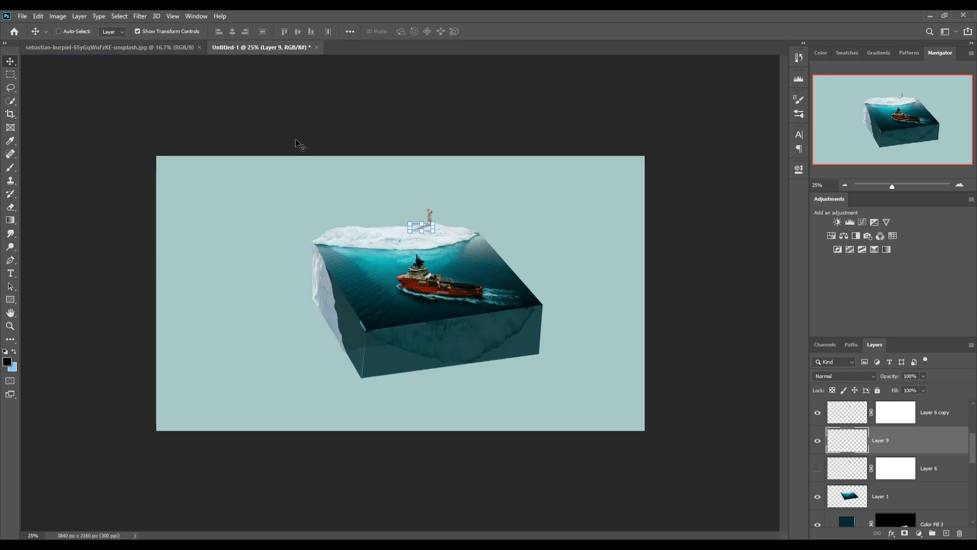
left_click(11, 167)
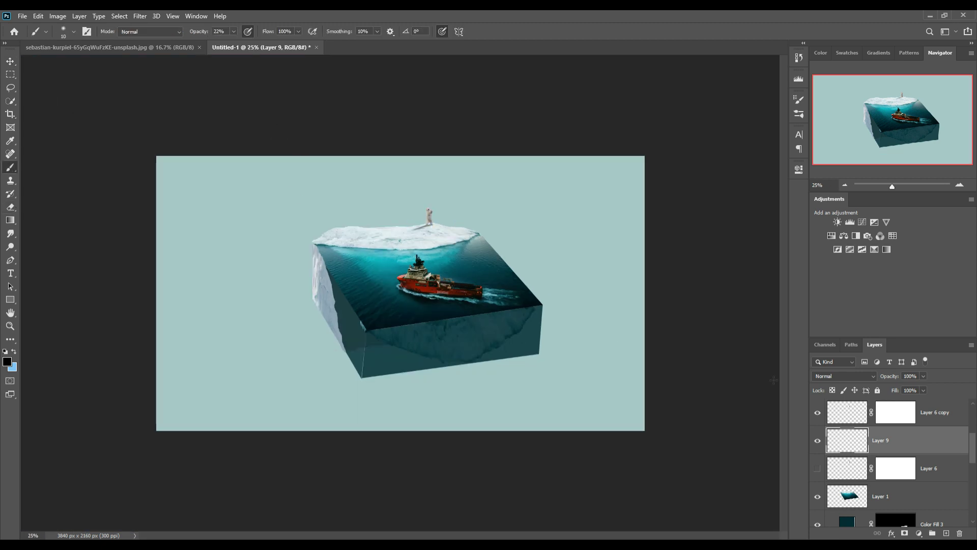
scroll(924, 435, "down", 2)
scroll(924, 433, "down", 1)
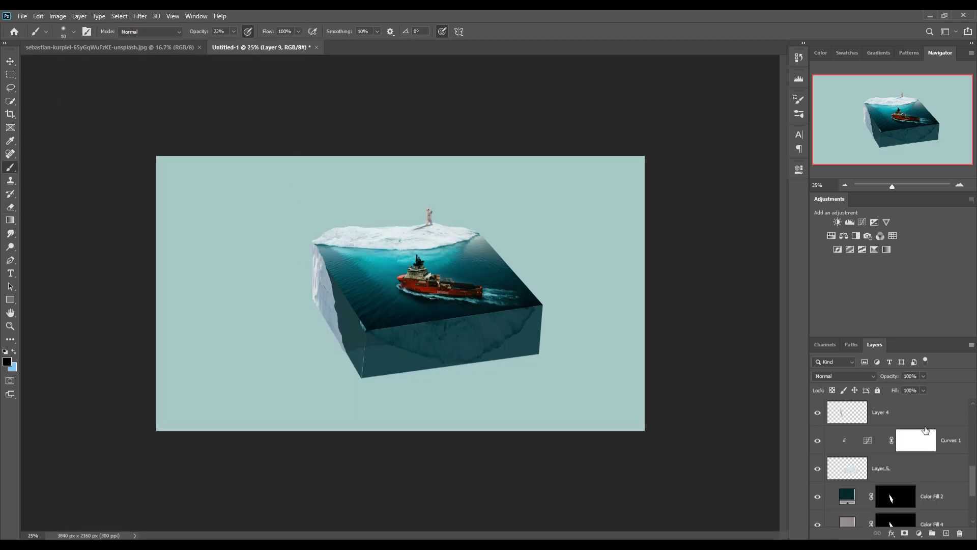
scroll(924, 428, "down", 1)
left_click(932, 524)
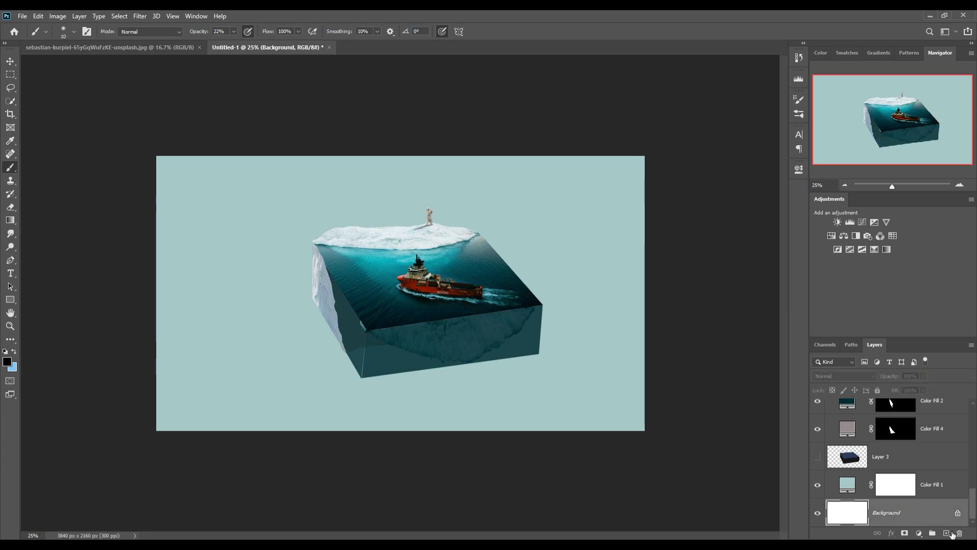
left_click(946, 533)
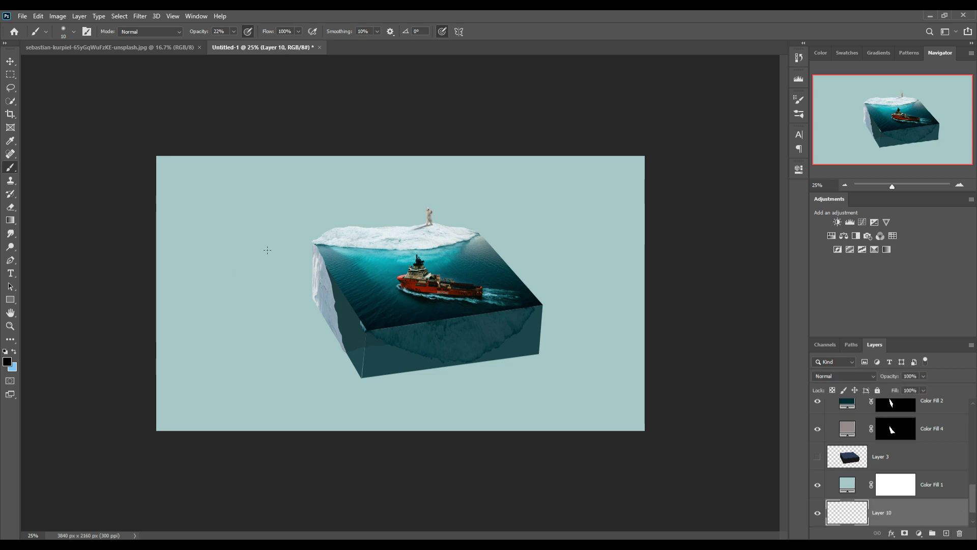
key("bracketright")
key("bracketright")
key("bracketright")
key("ctrl+shift+alt+n")
key("bracketleft")
key("bracketleft")
key("bracketleft")
key("0")
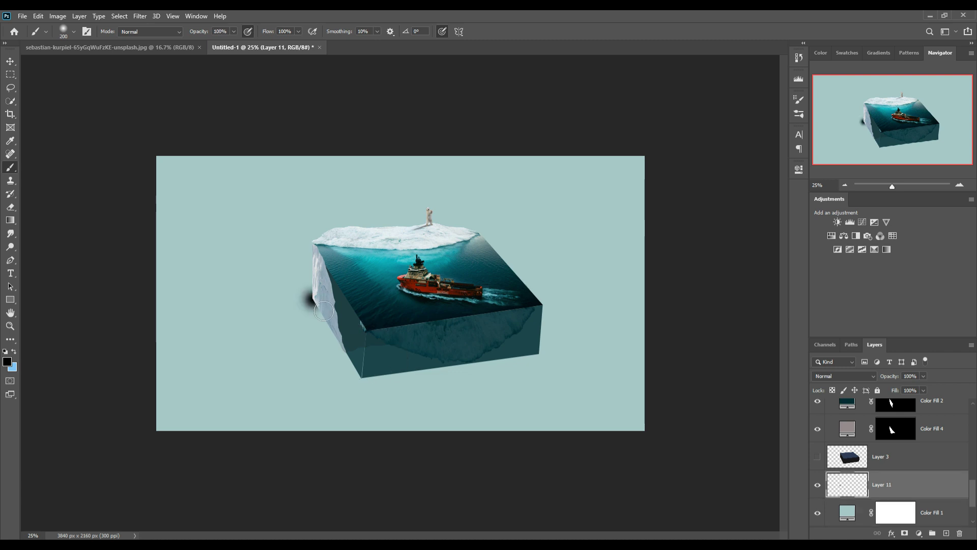
Paint a dark soft shadow along the box's lower-left and bottom edges.
left_click_drag(304, 293, 364, 382)
left_click(549, 366, "shift")
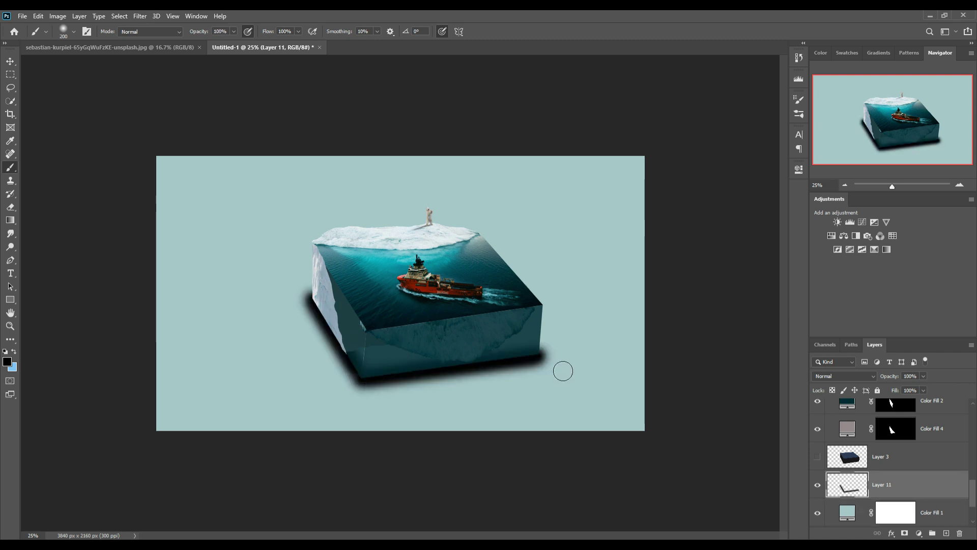
key("bracketright")
key("bracketright")
key("bracketright")
left_click_drag(311, 331, 336, 356)
key("ctrl+z")
key("ctrl+shift+alt+n")
left_click(349, 360)
Free Transform the soft shadow taller and tilted about −22° behind the block.
left_click(12, 62)
key("ctrl+t")
mouse_move(400, 411)
left_mouse_down()
mouse_move(324, 382)
mouse_move(324, 313)
left_mouse_up()
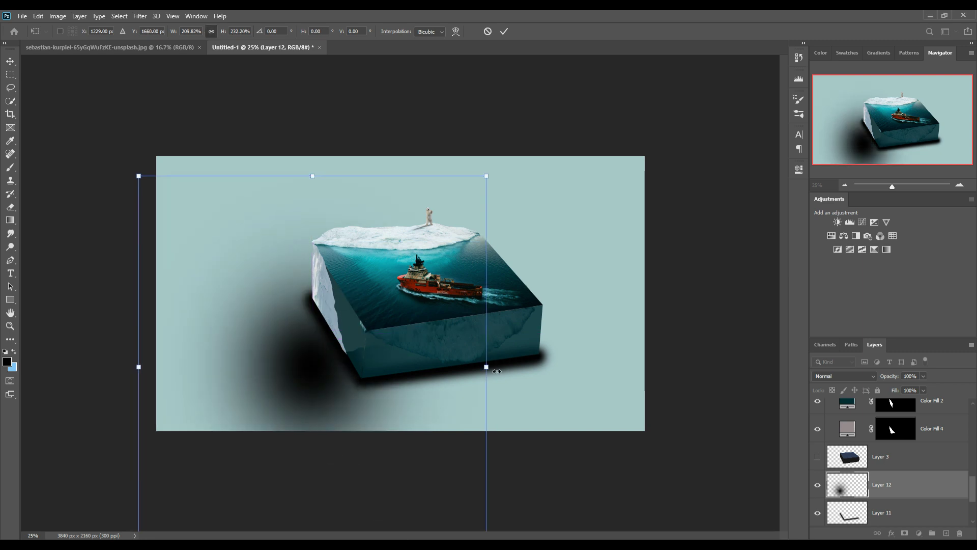
mouse_move(484, 367)
left_mouse_down()
mouse_move(411, 372)
mouse_move(447, 329)
left_mouse_up()
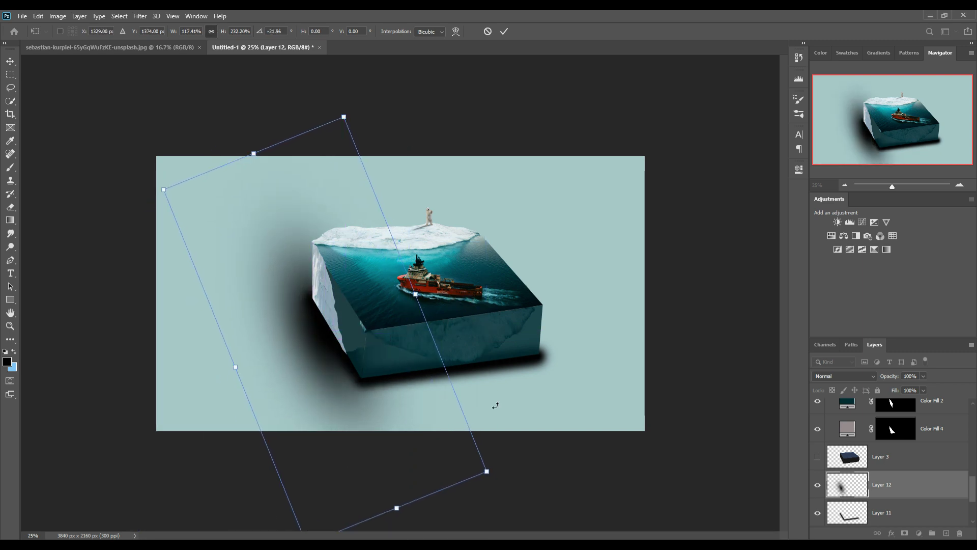
left_click_drag(378, 412, 403, 410)
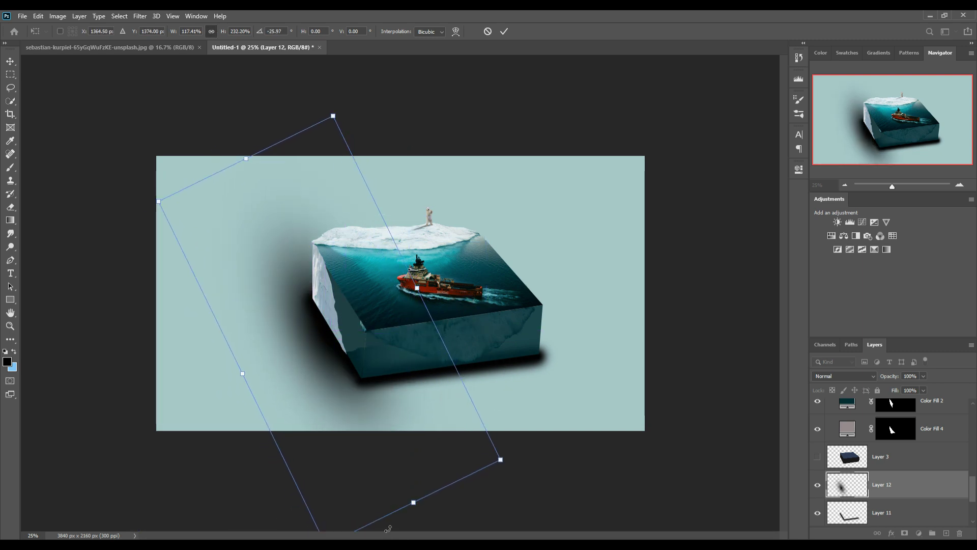
left_click_drag(253, 167, 227, 124)
left_click_drag(343, 314, 349, 317)
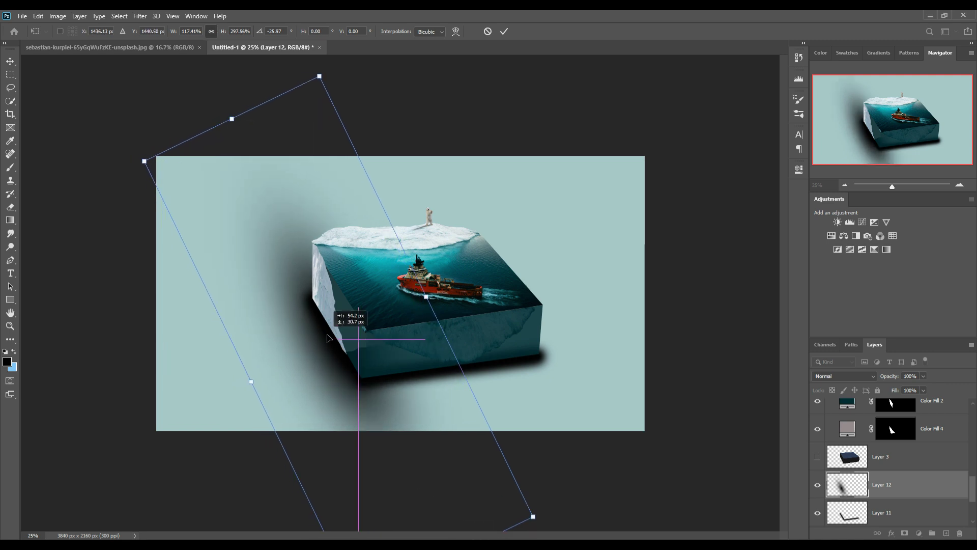
key("Return")
left_click(905, 533)
Mask Layers 12 and 11 and paint black to hide the shadow's upper part and right end.
key("b")
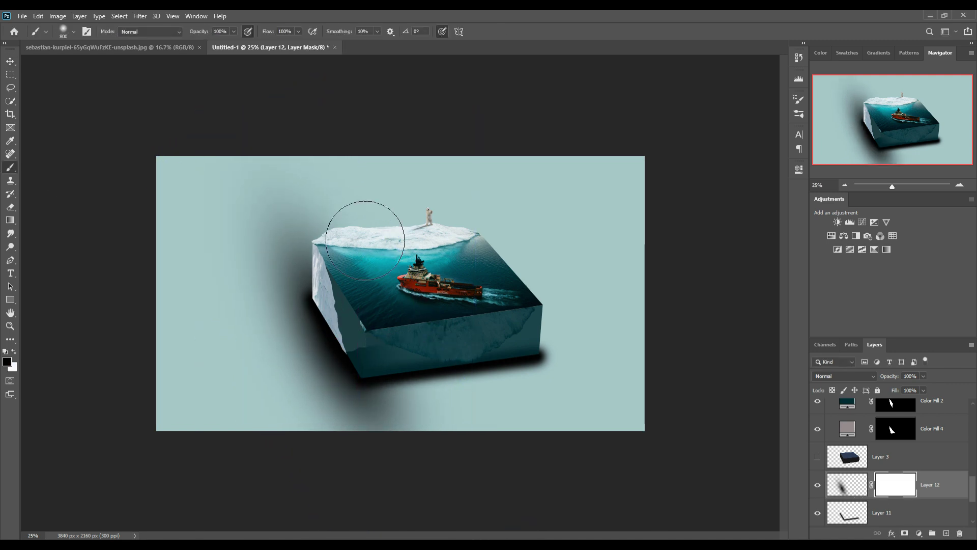
mouse_move(371, 207)
left_mouse_down()
mouse_move(343, 292)
mouse_move(285, 277)
left_mouse_up()
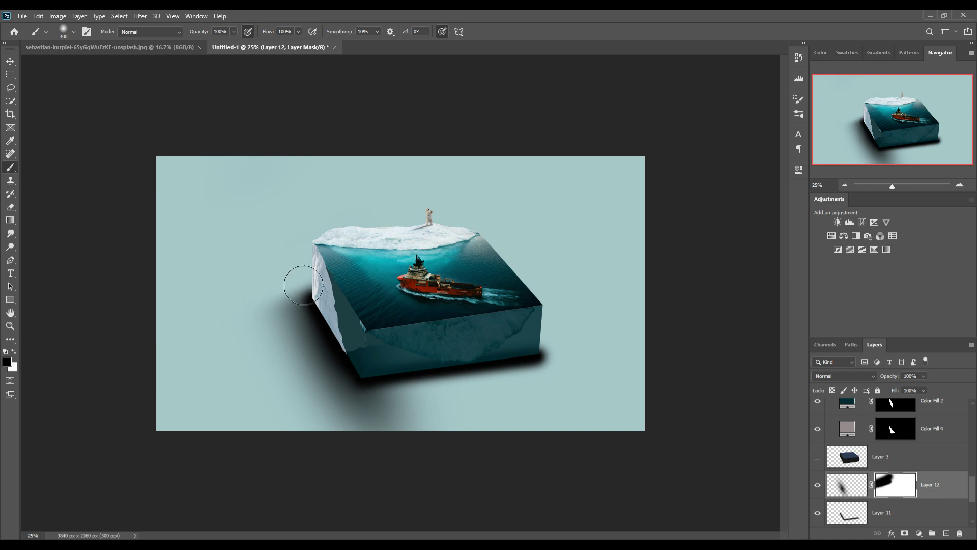
key("bracketleft")
key("bracketleft")
key("bracketleft")
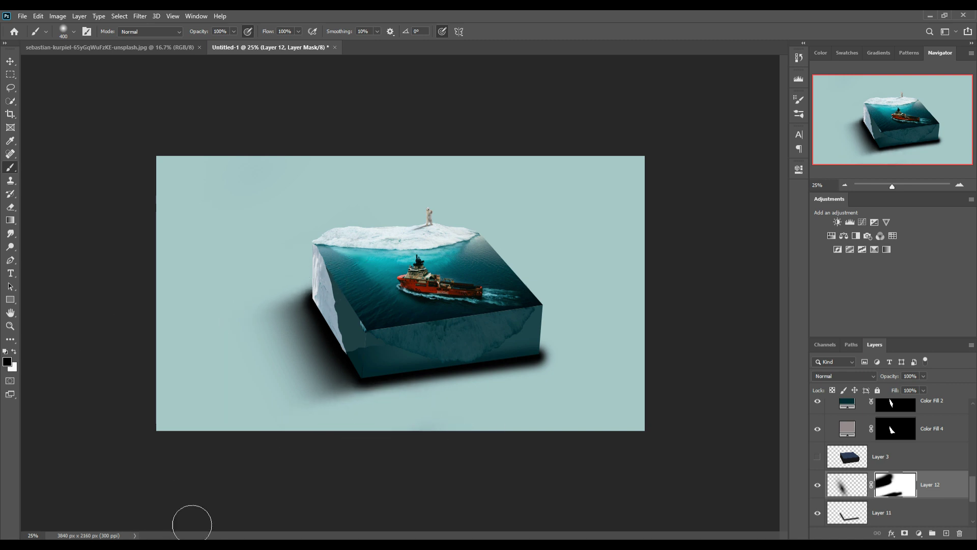
key("alt+bracketleft")
key("bracketleft")
key("bracketleft")
key("bracketleft")
mouse_move(554, 345)
left_mouse_down()
mouse_move(537, 369)
mouse_move(531, 361)
left_mouse_up()
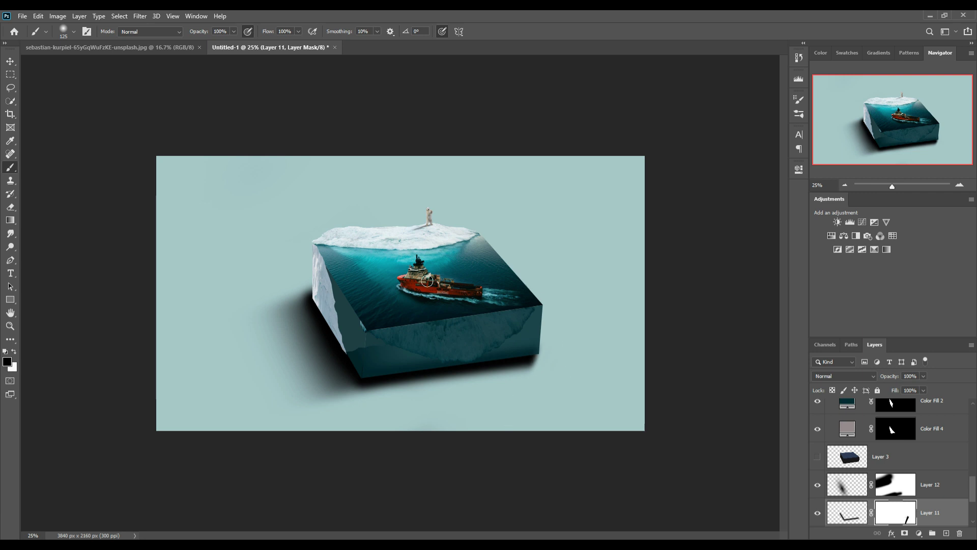
Place the satellite-dish tower, scaled down, standing on the iceberg.
key("v")
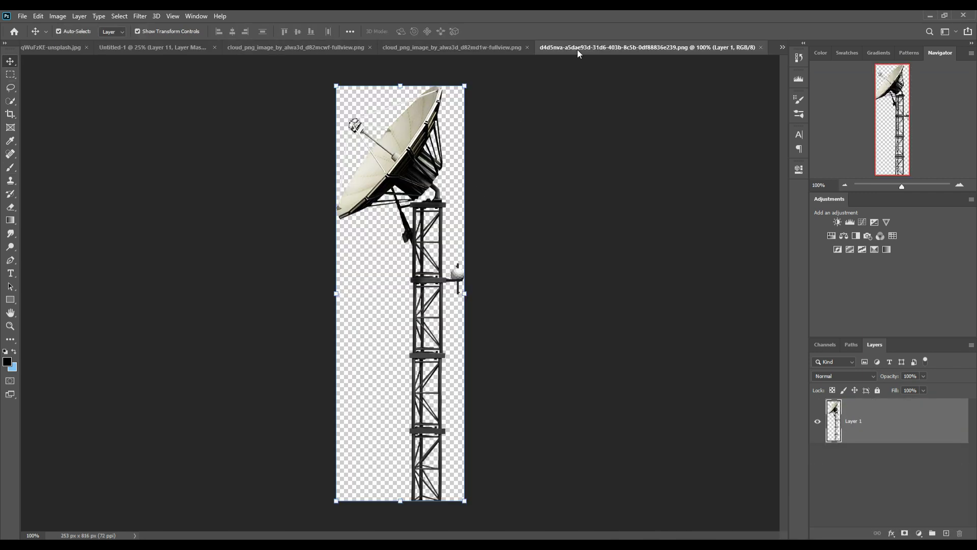
left_click_drag(577, 49, 580, 84)
left_click(153, 47)
left_click_drag(601, 255, 428, 203)
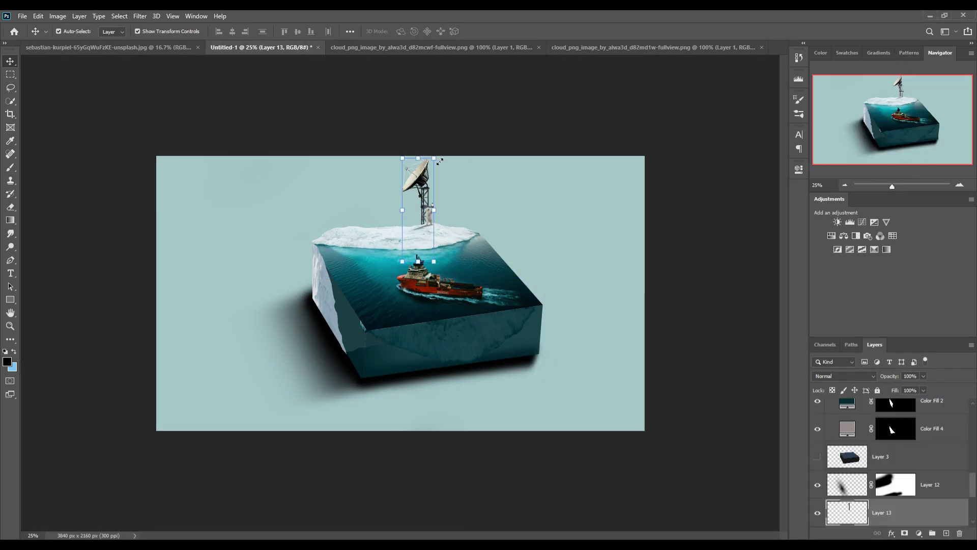
left_click_drag(440, 162, 420, 190)
left_click(504, 31)
Bring two cloud images into the composition on either side of the dish tower.
left_click(445, 47)
left_click_drag(445, 46, 448, 87)
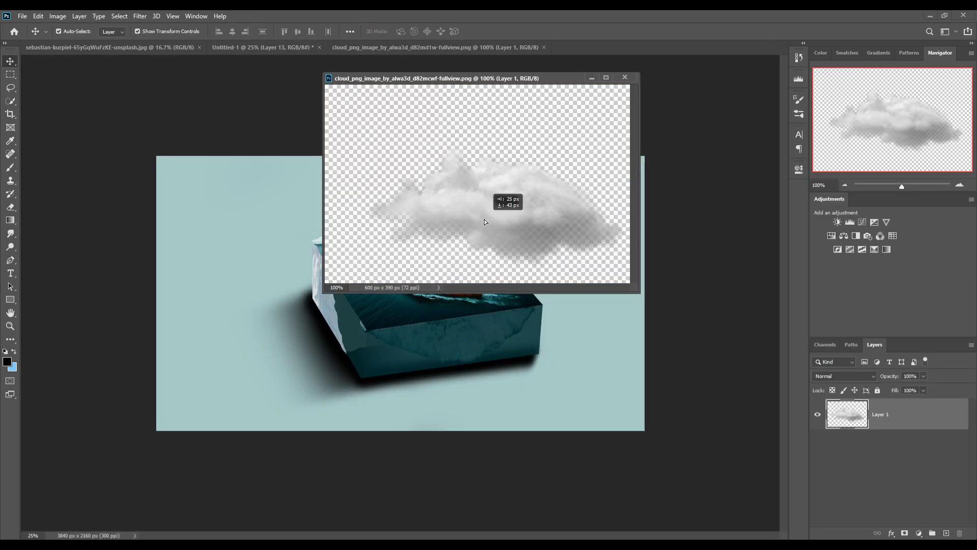
left_click_drag(485, 218, 296, 176)
left_click(633, 80)
left_click(437, 47)
left_click_drag(438, 47, 723, 109)
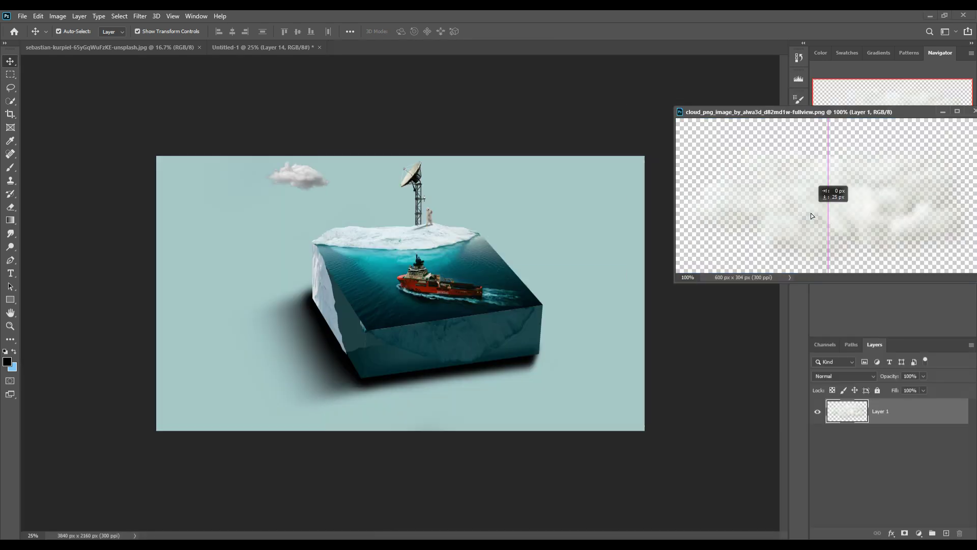
mouse_move(829, 192)
left_mouse_down()
mouse_move(481, 173)
mouse_move(458, 182)
left_mouse_up()
left_click(970, 109)
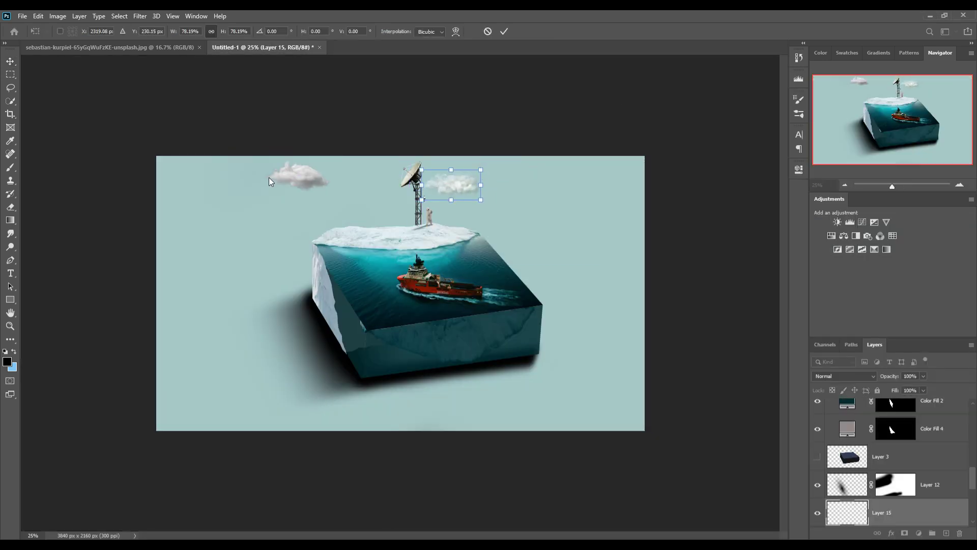
left_click_drag(304, 178, 349, 185)
Duplicate the left cloud and shrink the copy into a third cloud beside the tower.
right_click(932, 511)
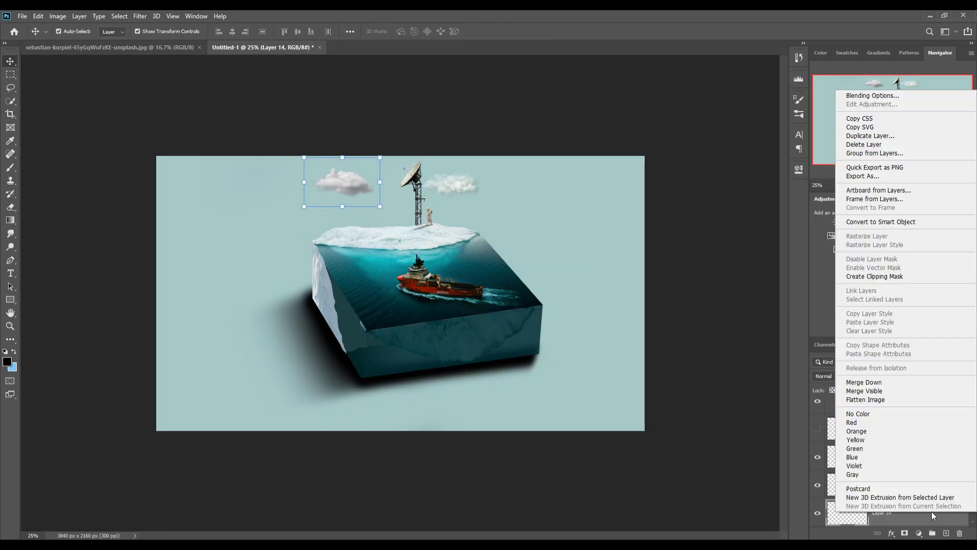
left_click(866, 140)
left_click(572, 161)
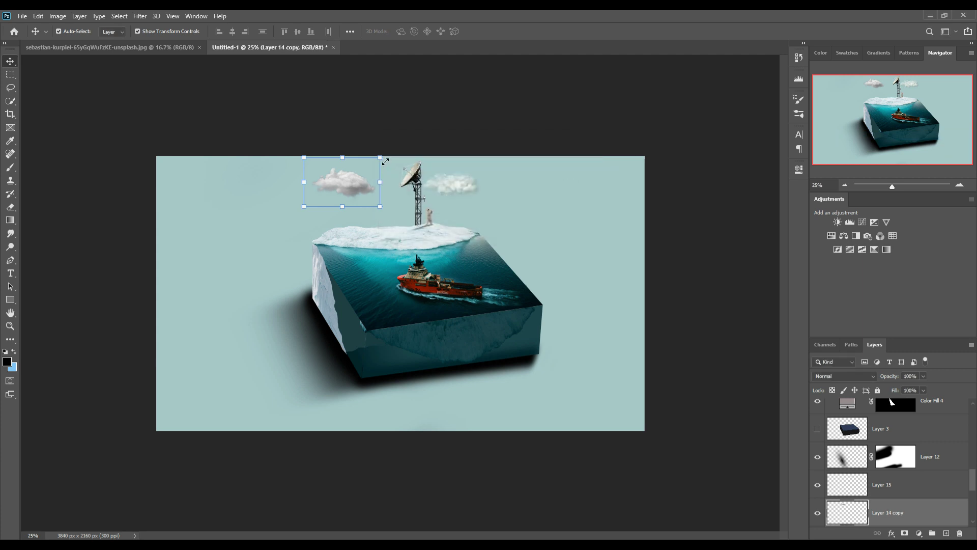
key("ctrl+t")
mouse_move(379, 159)
left_mouse_down()
mouse_move(368, 183)
mouse_move(392, 171)
left_mouse_up()
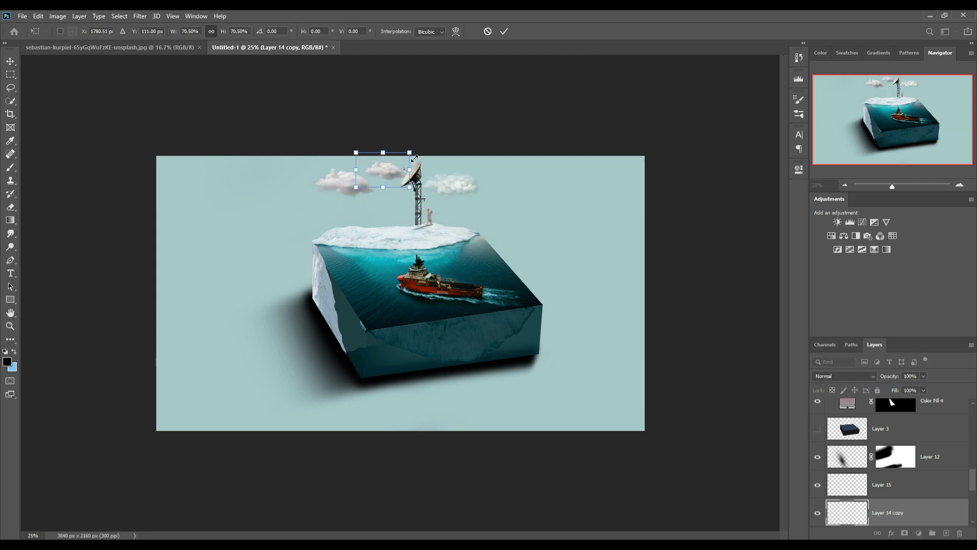
mouse_move(409, 147)
left_mouse_down()
mouse_move(393, 163)
mouse_move(403, 199)
left_mouse_up()
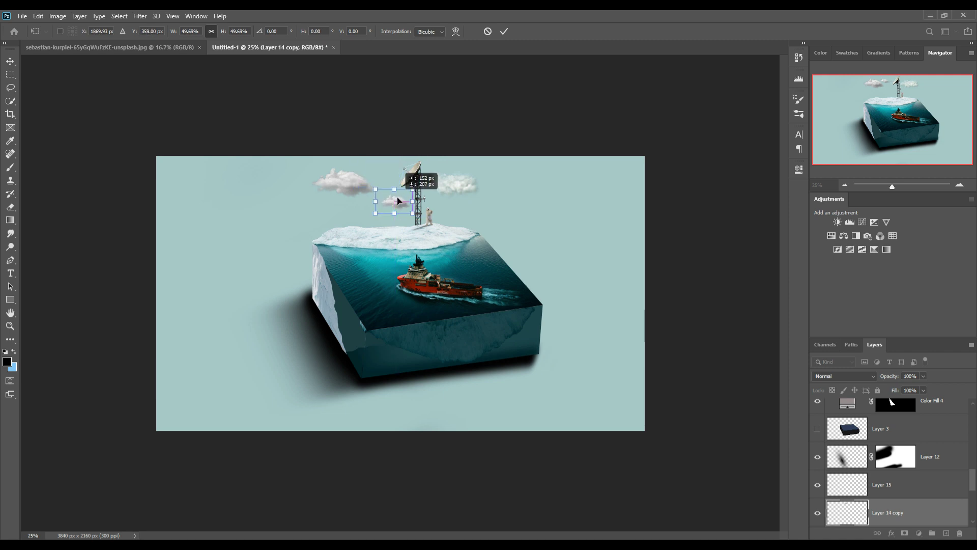
left_click(504, 31)
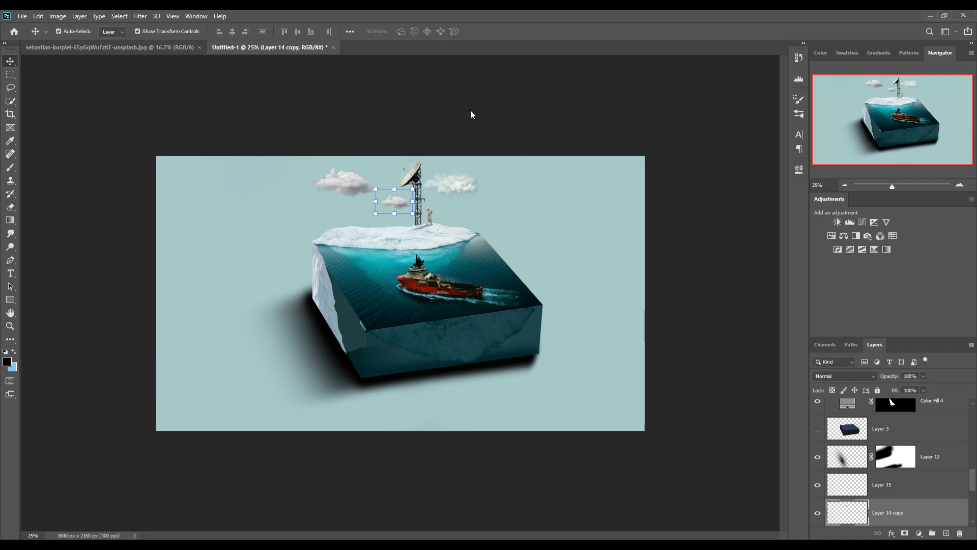
left_click(321, 285)
Add a Curves adjustment clipped to Layer 4 with the curve pulled down to darken it.
left_click(919, 532)
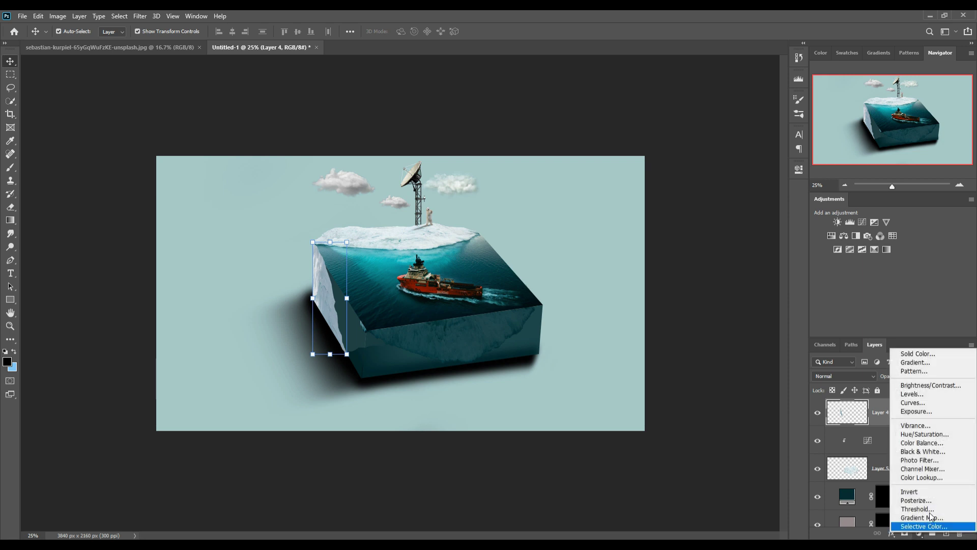
left_click(911, 404)
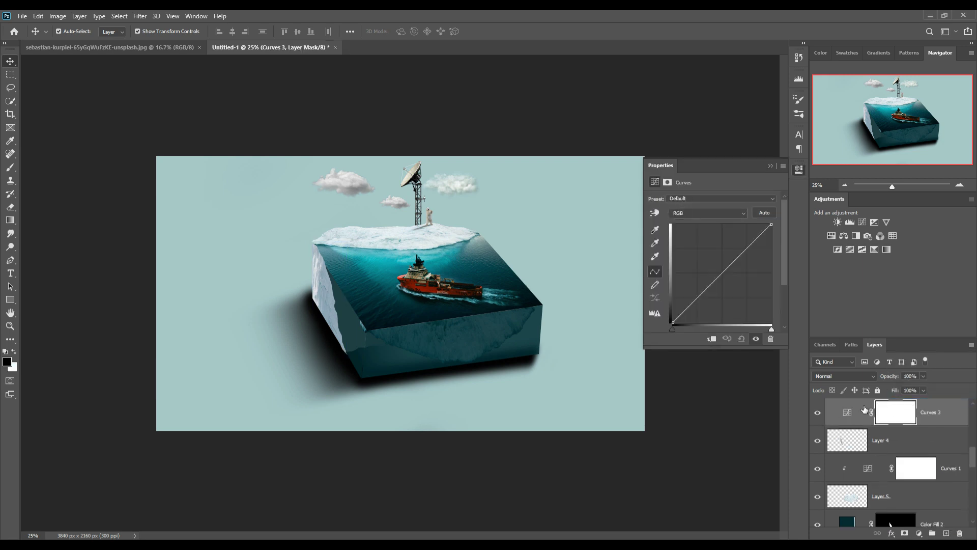
left_click(713, 339)
left_click_drag(723, 272, 740, 291)
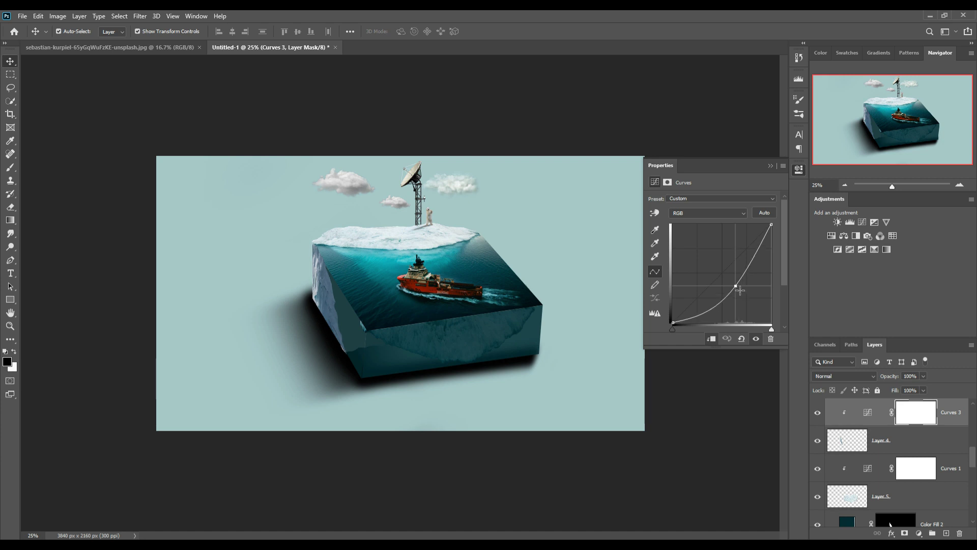
left_click(770, 165)
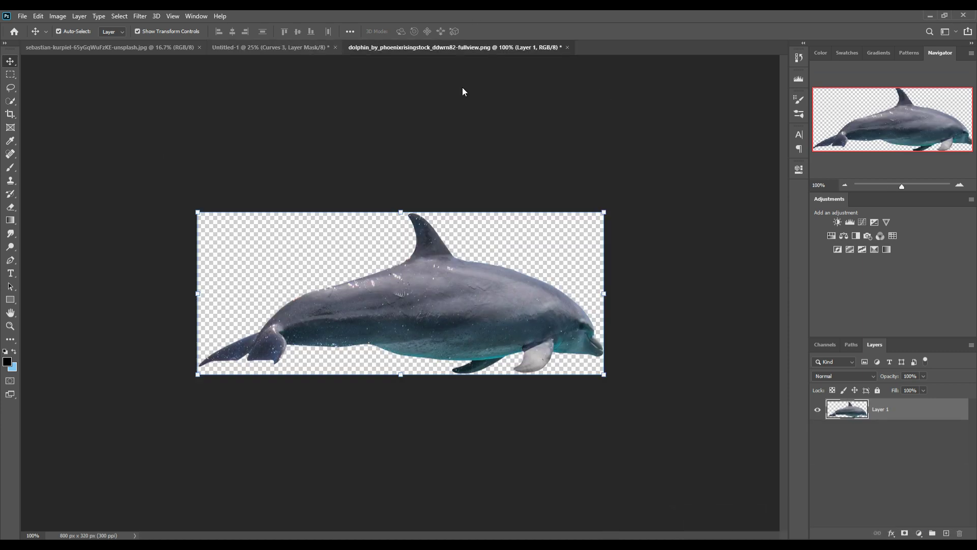
Bring the dolphin image in and scale it into the box's front face.
left_click_drag(462, 91, 725, 162)
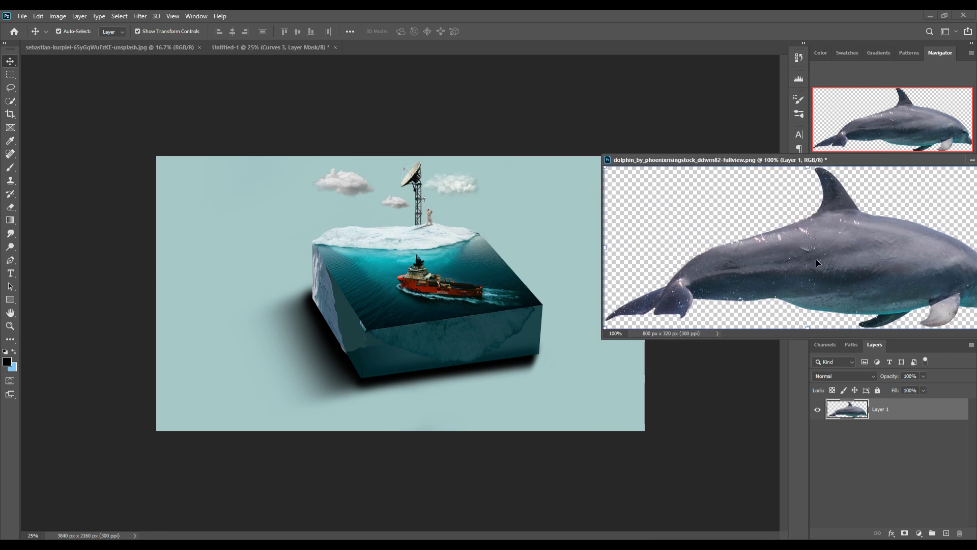
left_click_drag(817, 259, 437, 351)
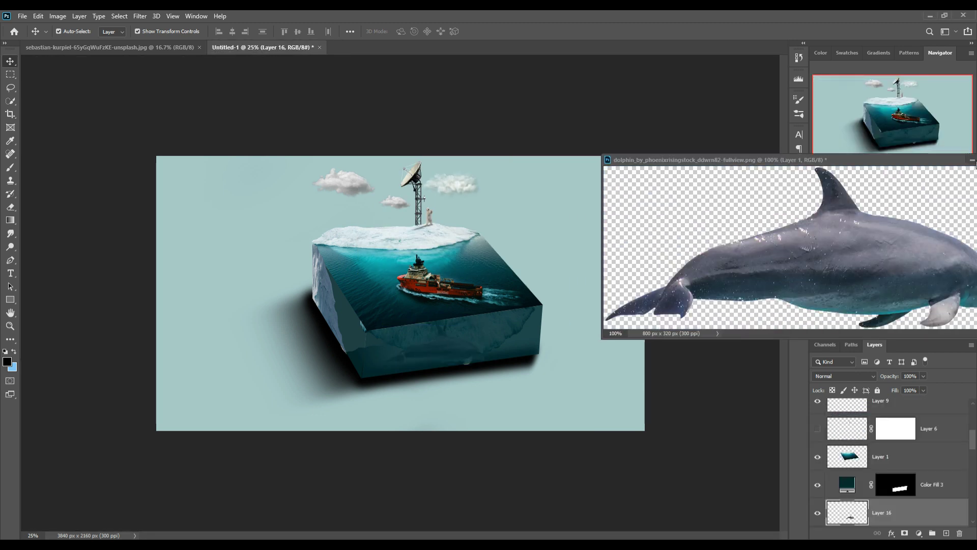
left_click(972, 160)
left_click_drag(484, 325, 397, 356)
left_click(504, 32)
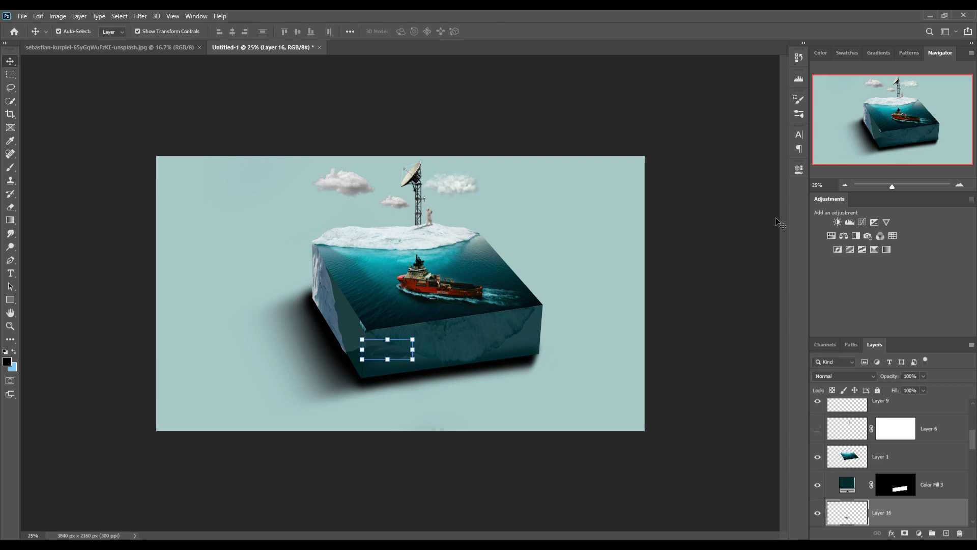
Duplicate the dolphin layer and move the copy right along the front face.
right_click(925, 513)
left_click(871, 132)
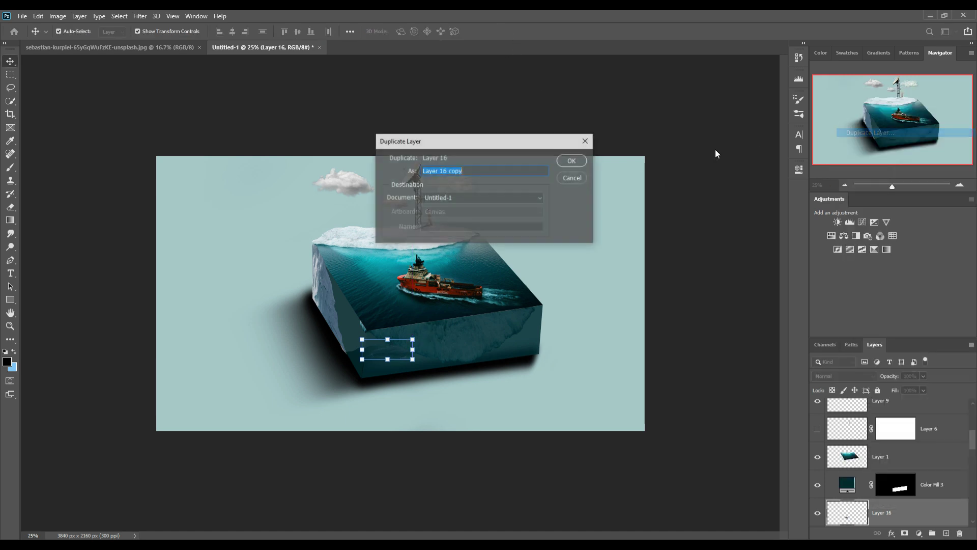
left_click(572, 160)
left_click_drag(410, 348, 497, 342)
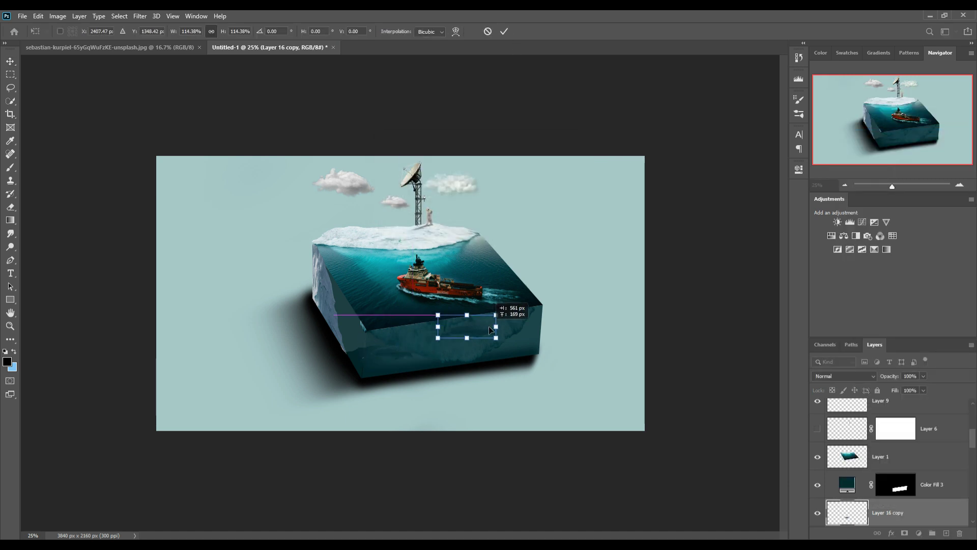
left_click(504, 32)
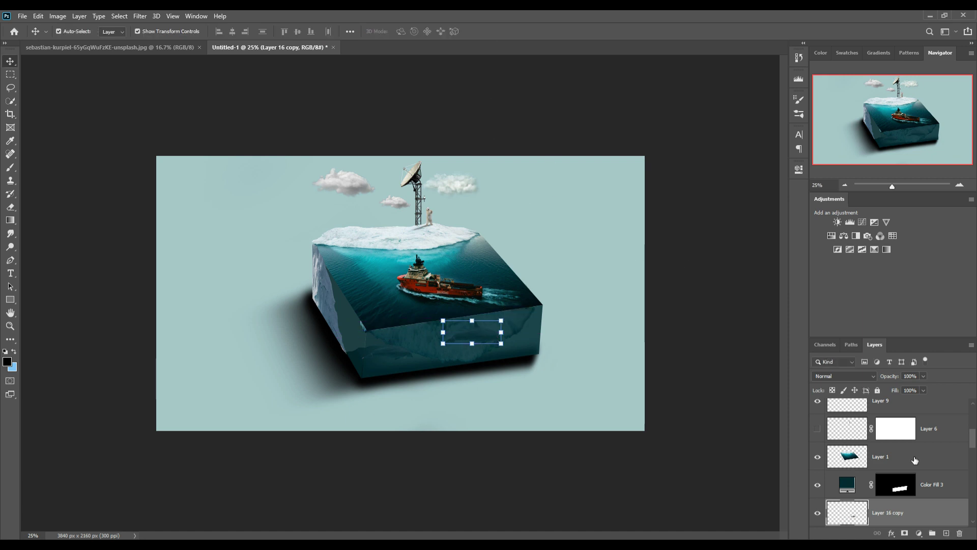
Darken Layer 16 copy with a clipped Curves adjustment pulled down.
left_click(920, 535)
left_click(925, 433)
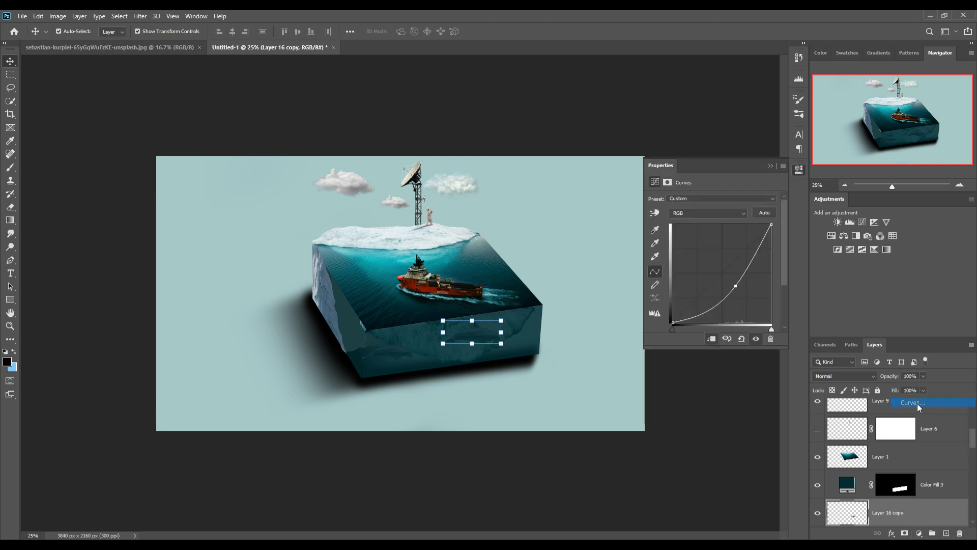
left_click(715, 342)
left_click_drag(726, 269, 747, 285)
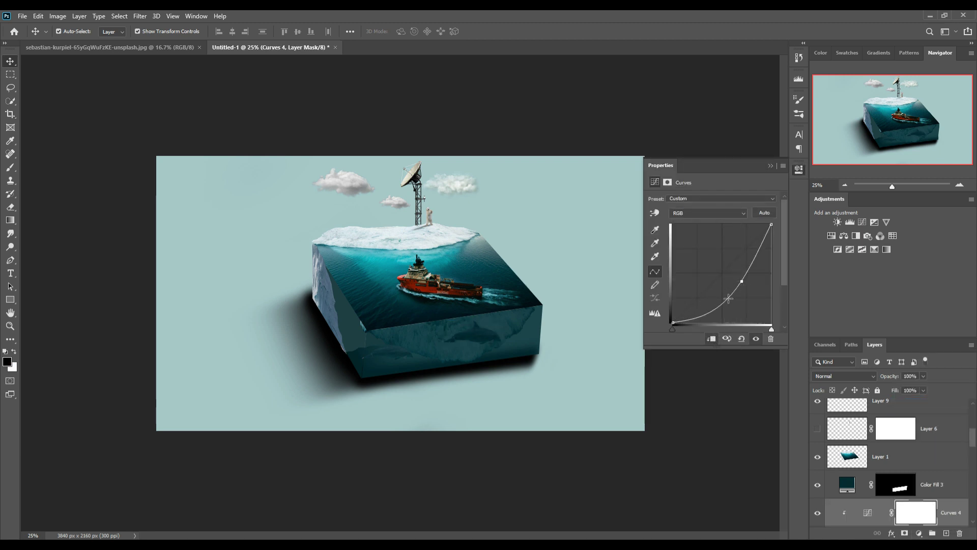
left_click(772, 166)
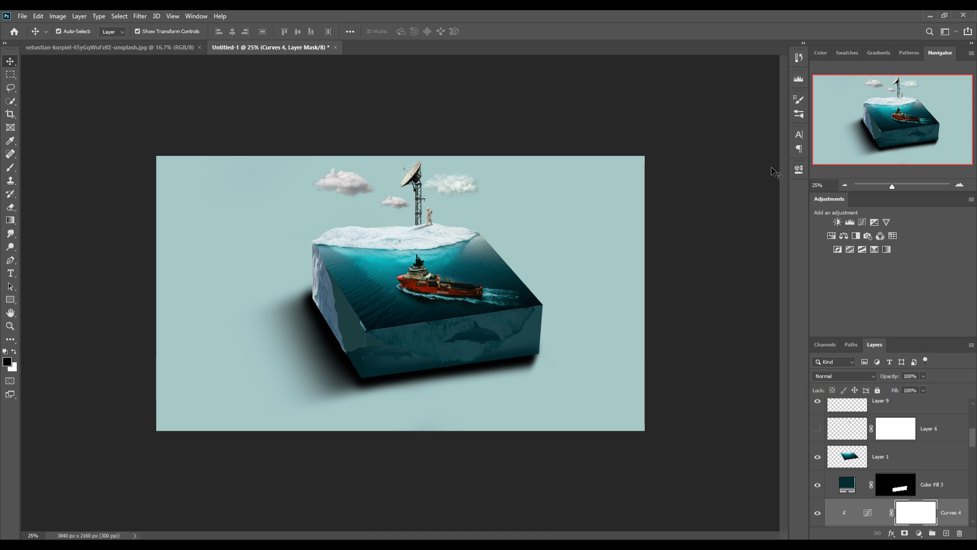
Darken the Layer 16 dolphin with its own clipped, pulled-down Curves adjustment.
left_click(394, 365)
scroll(845, 509, "down", 1)
scroll(845, 509, "down", 1)
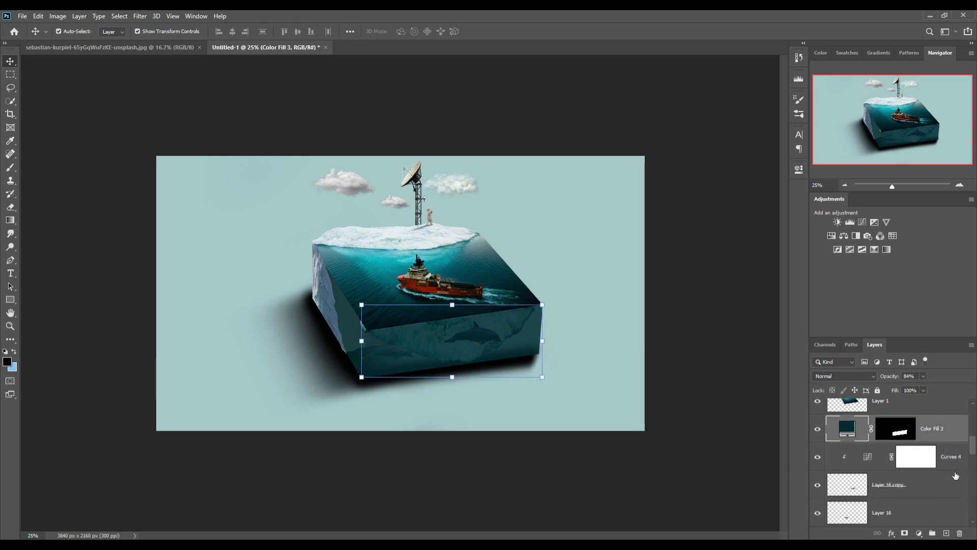
left_click(845, 513)
left_click(920, 533)
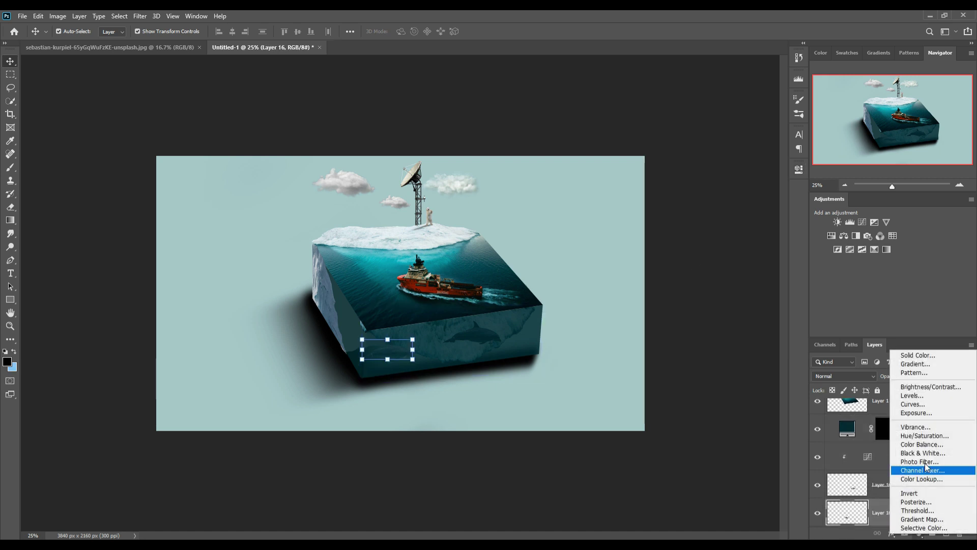
left_click(913, 404)
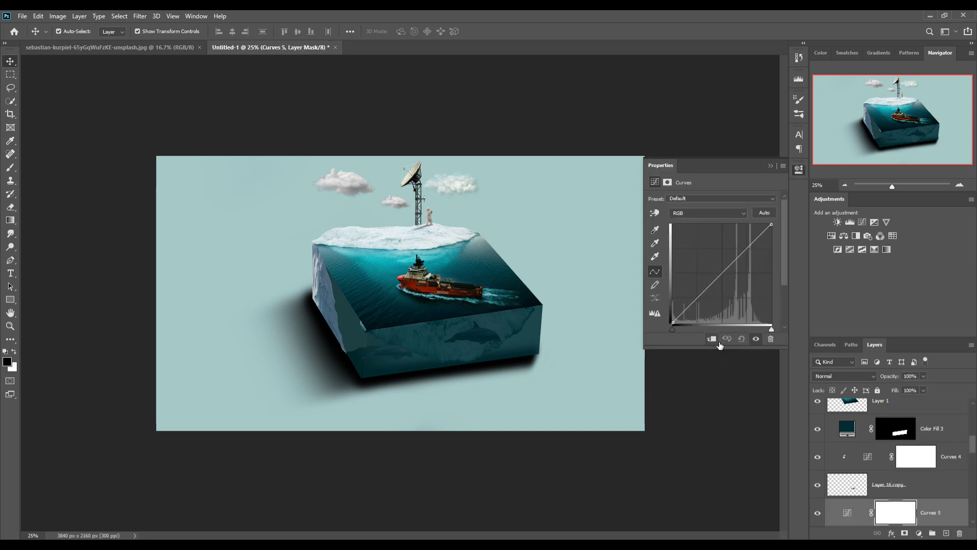
left_click(712, 339)
left_click(726, 275)
left_click_drag(731, 279, 740, 282)
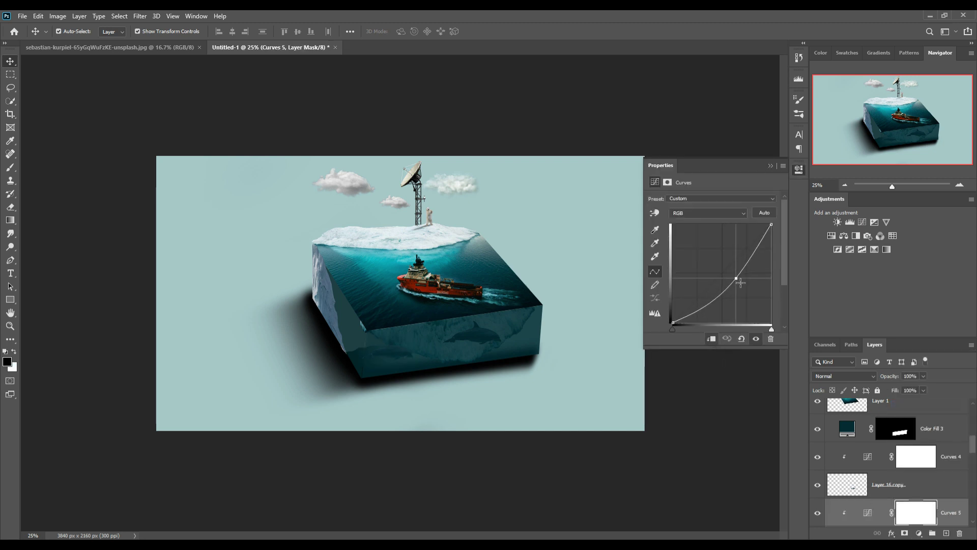
left_click(770, 166)
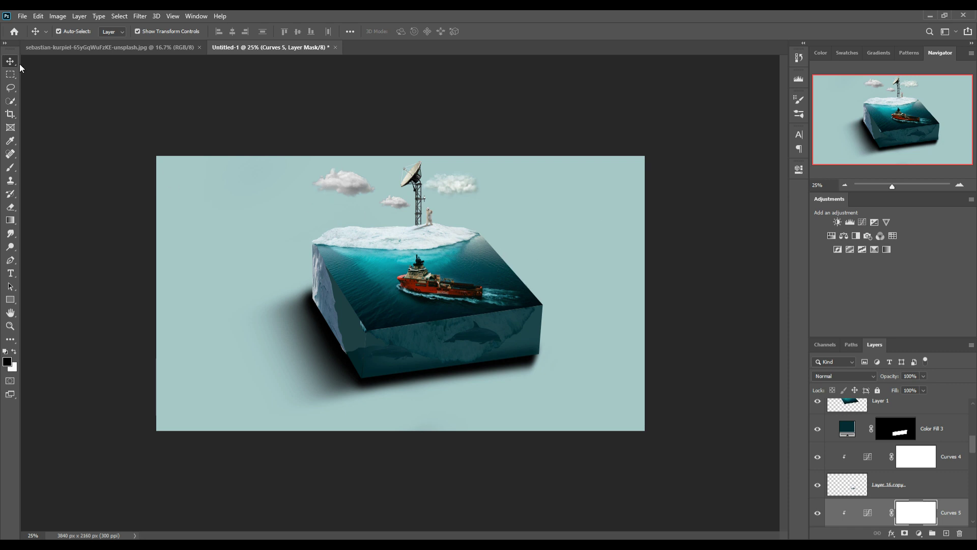
scroll(897, 425, "up", 5)
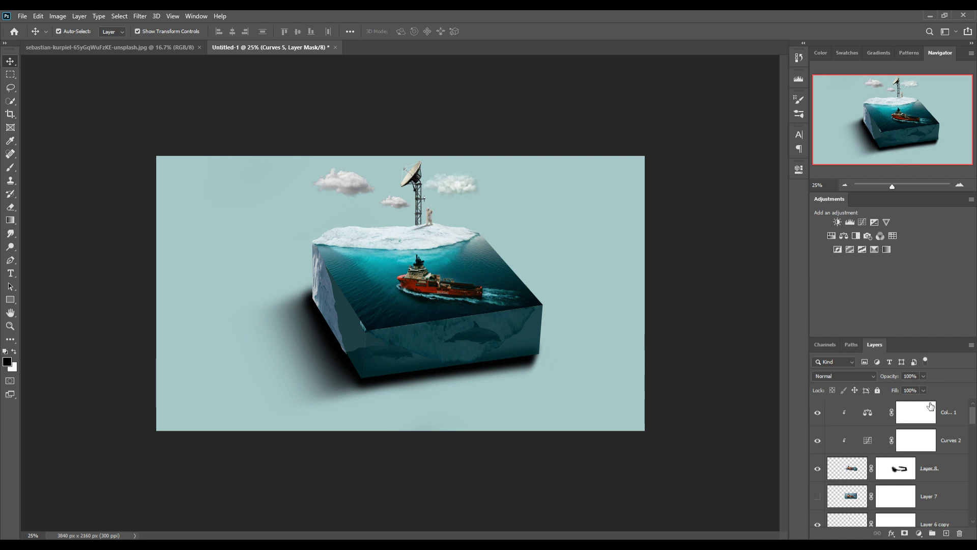
Raise the left-face shading fill Color Fill 2 to 100% opacity.
left_click(962, 413)
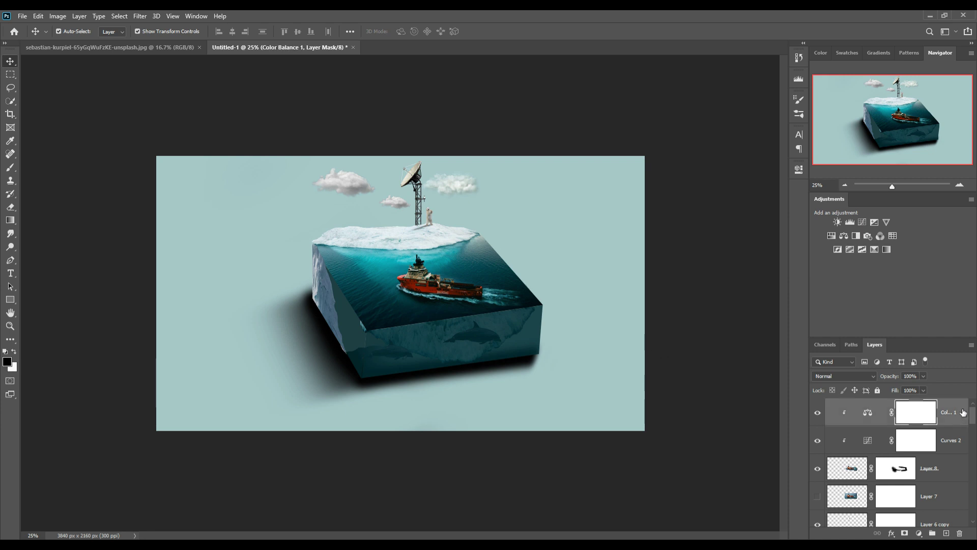
left_click(354, 340)
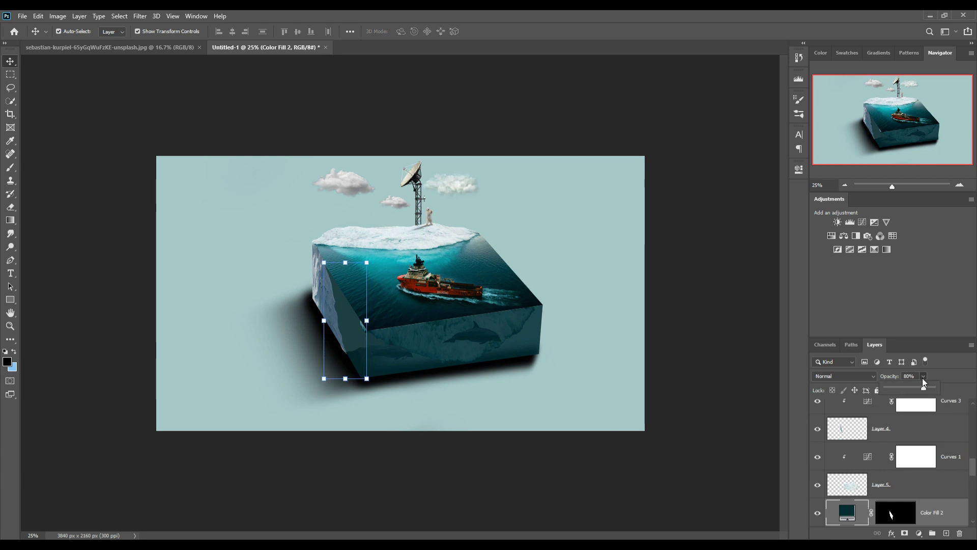
left_click_drag(928, 387, 935, 387)
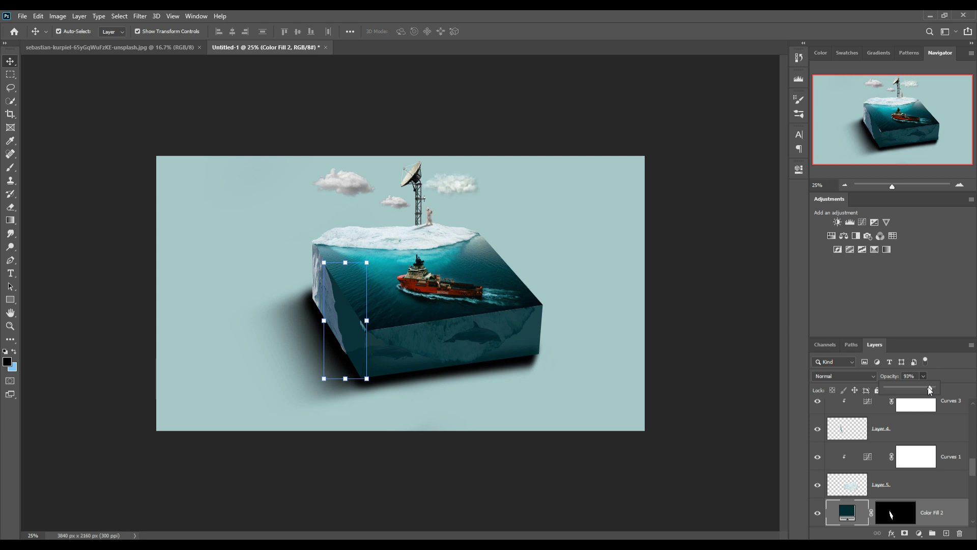
Lower the front-face shading fill Color Fill 3 to 71% opacity.
left_click(484, 335)
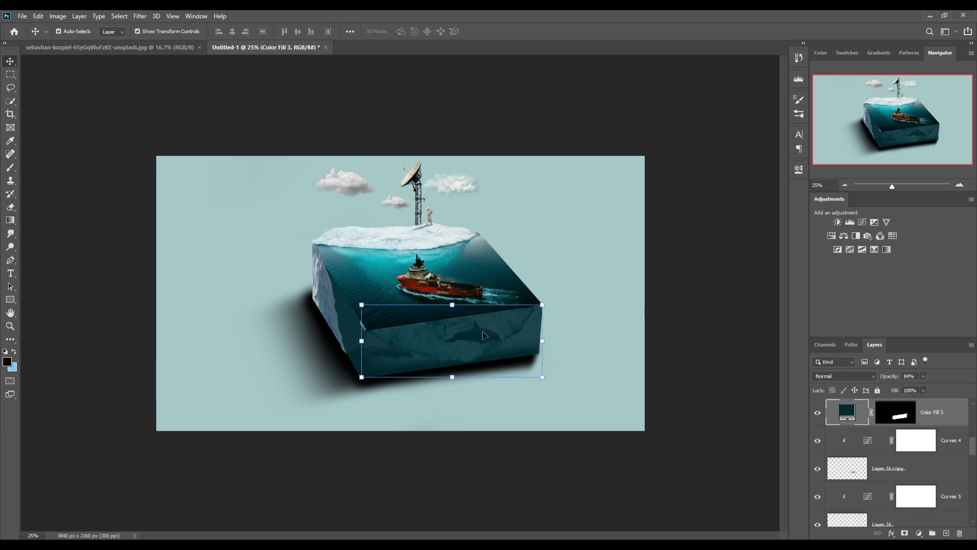
left_click_drag(924, 387, 918, 389)
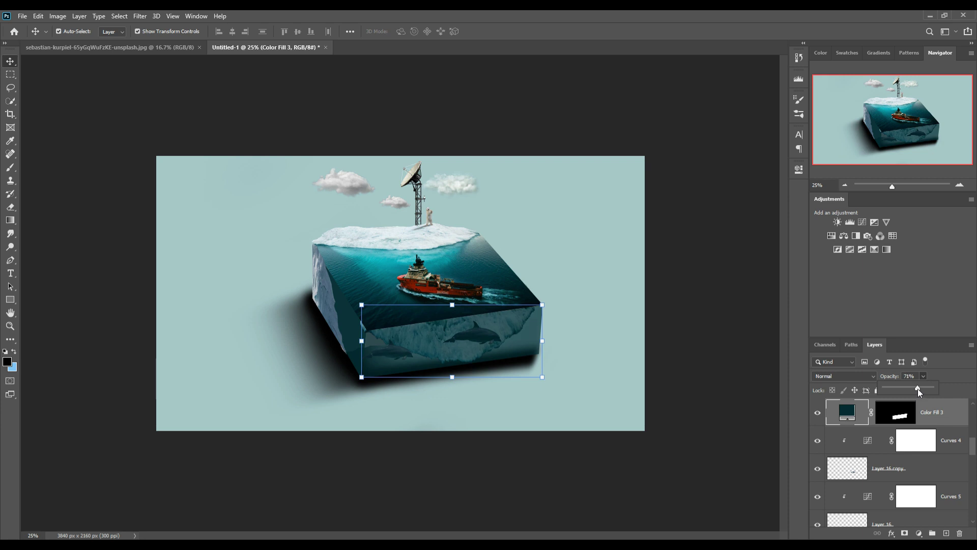
left_click(10, 61)
left_click(8, 89)
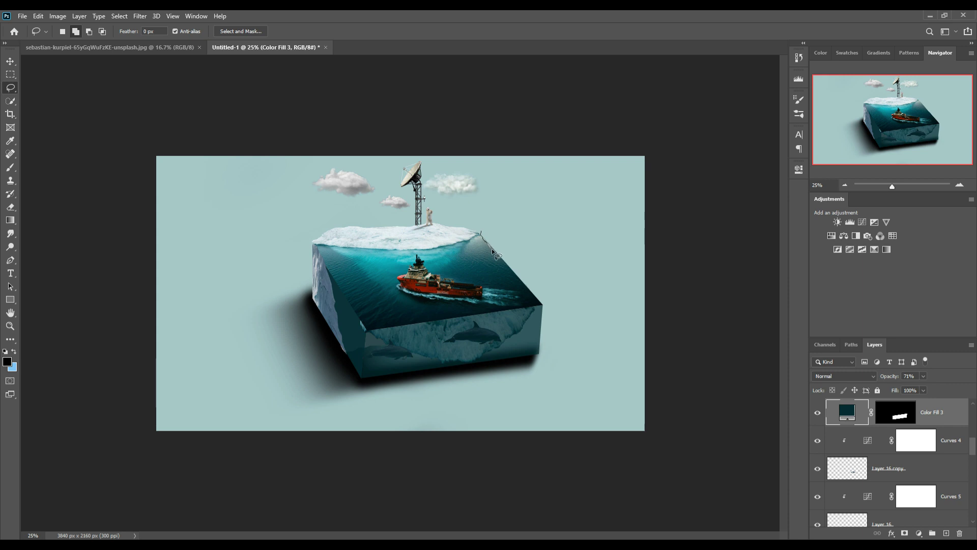
mouse_move(514, 273)
left_mouse_down()
mouse_move(542, 305)
mouse_move(481, 232)
left_mouse_up()
scroll(919, 421, "down", 5)
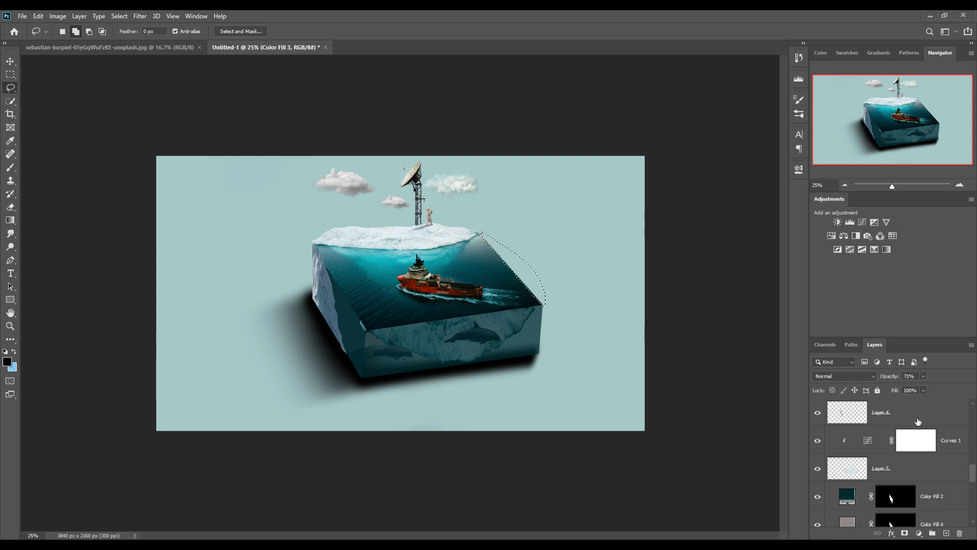
scroll(918, 421, "up", 2)
scroll(918, 420, "up", 1)
scroll(919, 420, "up", 1)
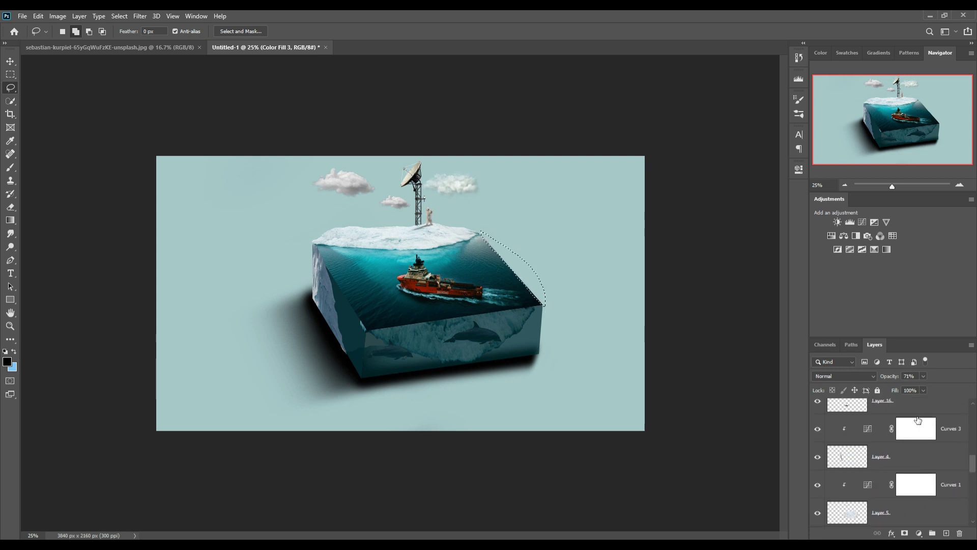
scroll(918, 421, "up", 2)
scroll(911, 427, "up", 1)
key("alt+bracketright")
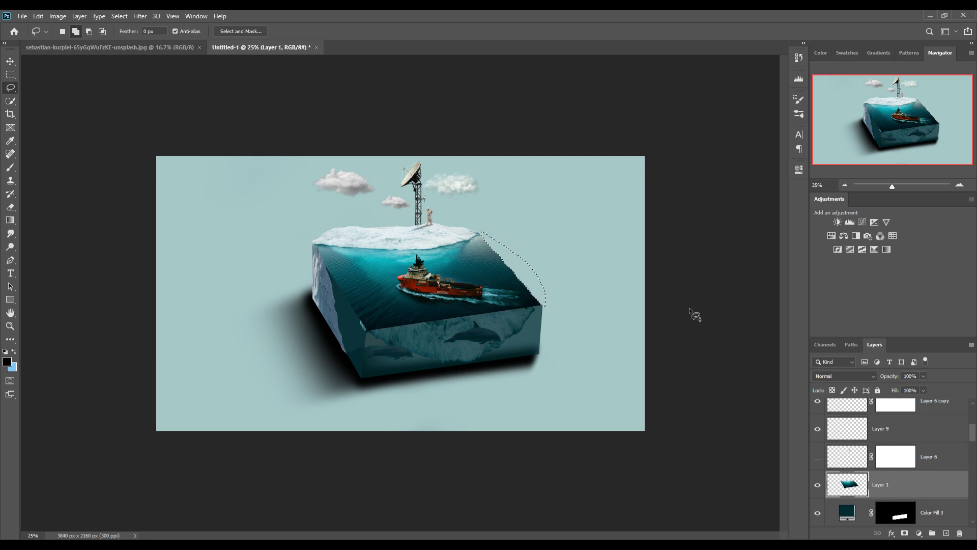
left_click(120, 16)
left_click(127, 35)
left_click(11, 61)
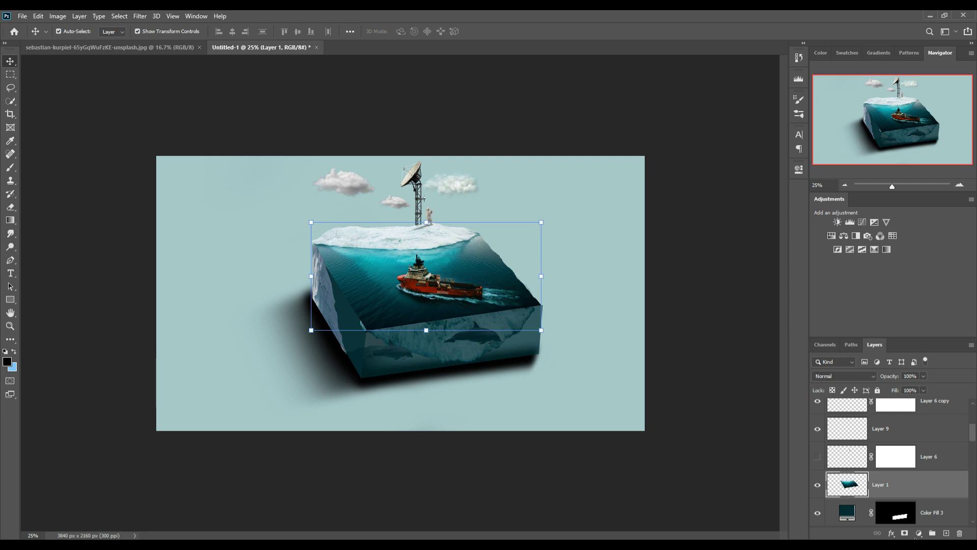
scroll(903, 478, "up", 5)
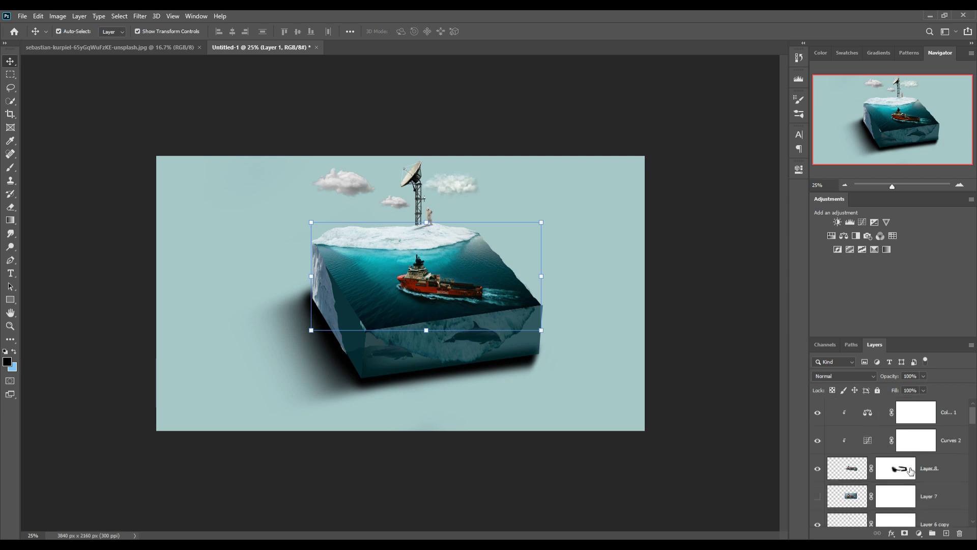
left_click(960, 422)
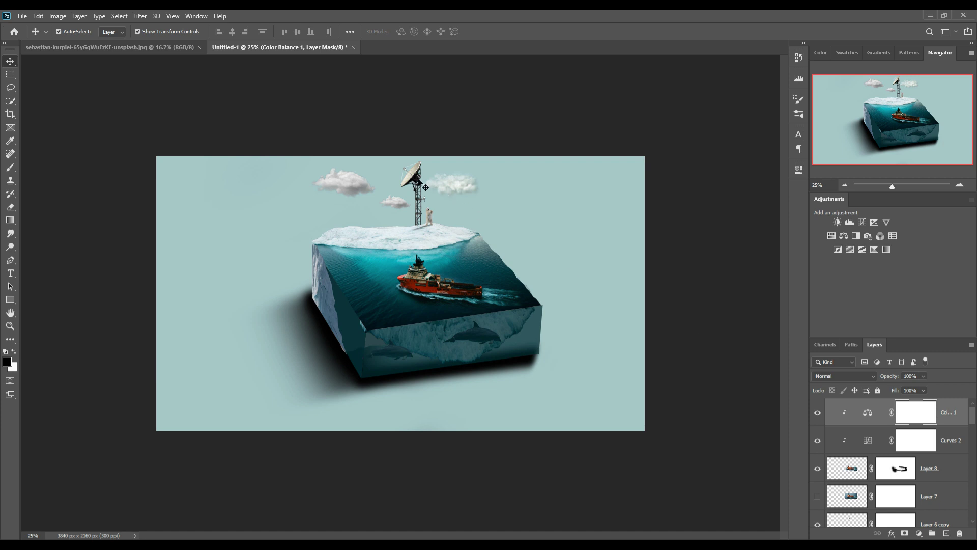
scroll(945, 443, "down", 10)
left_click(956, 509)
scroll(956, 506, "down", 2)
Add empty Layer 17 above Layer 11 and shrink the Brush size.
left_click(949, 490)
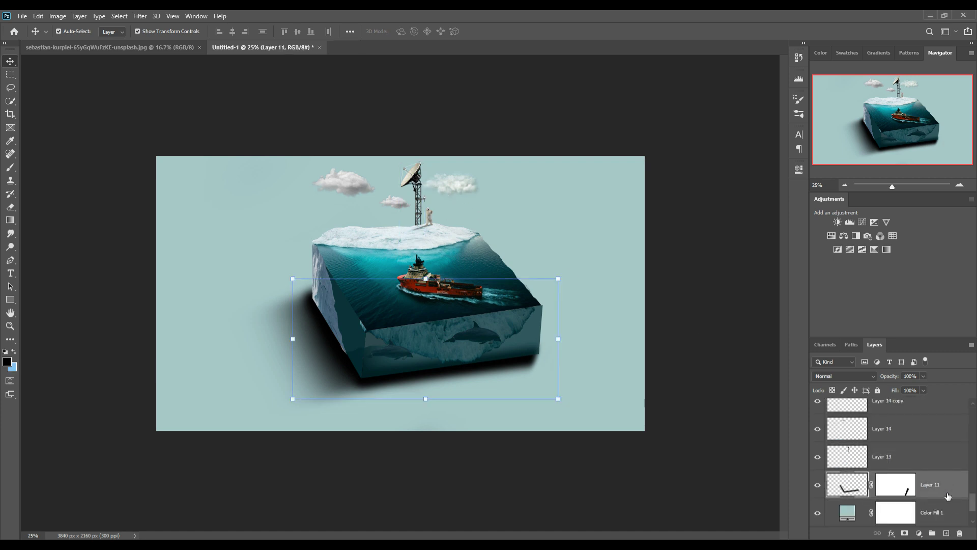
left_click(947, 533)
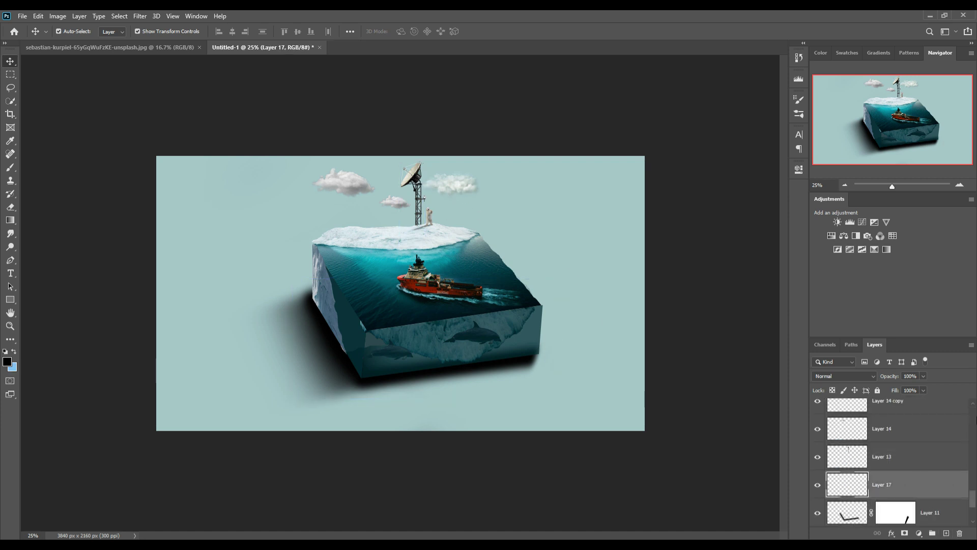
left_click(11, 168)
key("bracketleft")
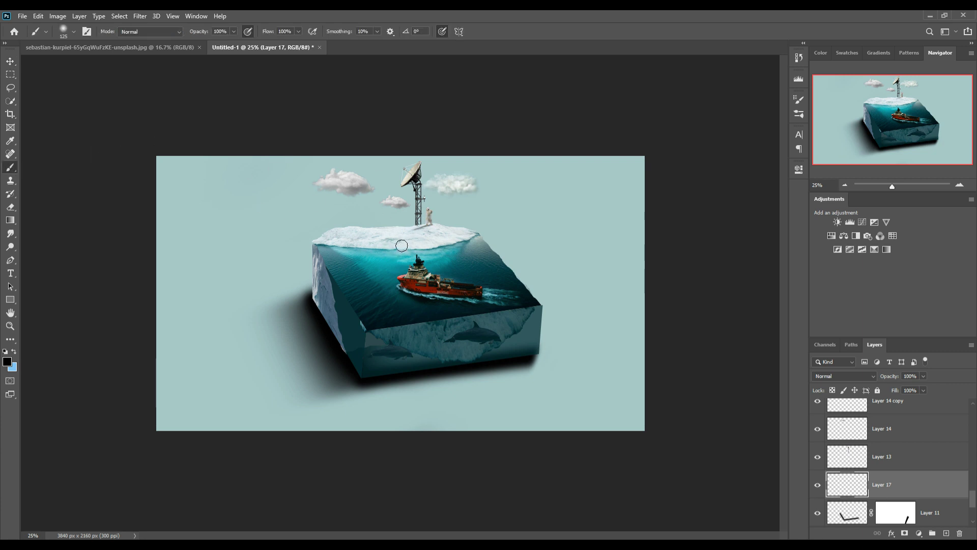
key("bracketleft")
key("bracketleft")
key("bracketleft")
key("bracketleft")
right_click(417, 227)
key("Escape")
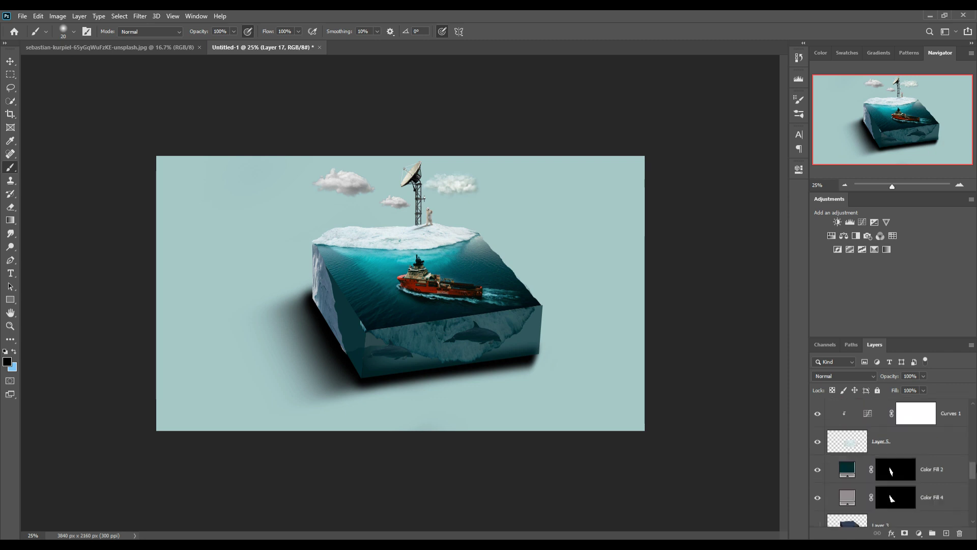
Add empty Layer 18 above Layer 1.
mouse_move(973, 499)
left_mouse_down()
mouse_move(973, 422)
mouse_move(973, 437)
left_mouse_up()
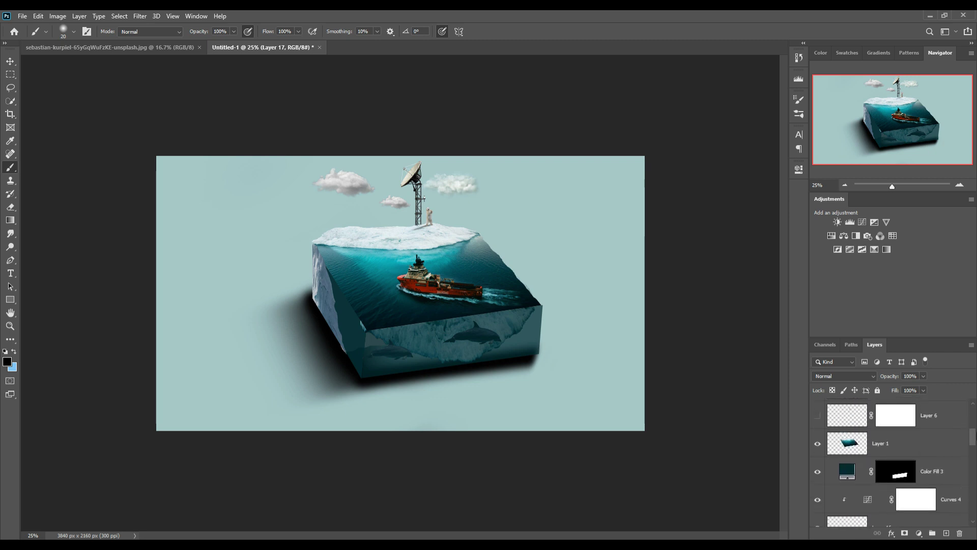
left_click(932, 438)
left_click(947, 533)
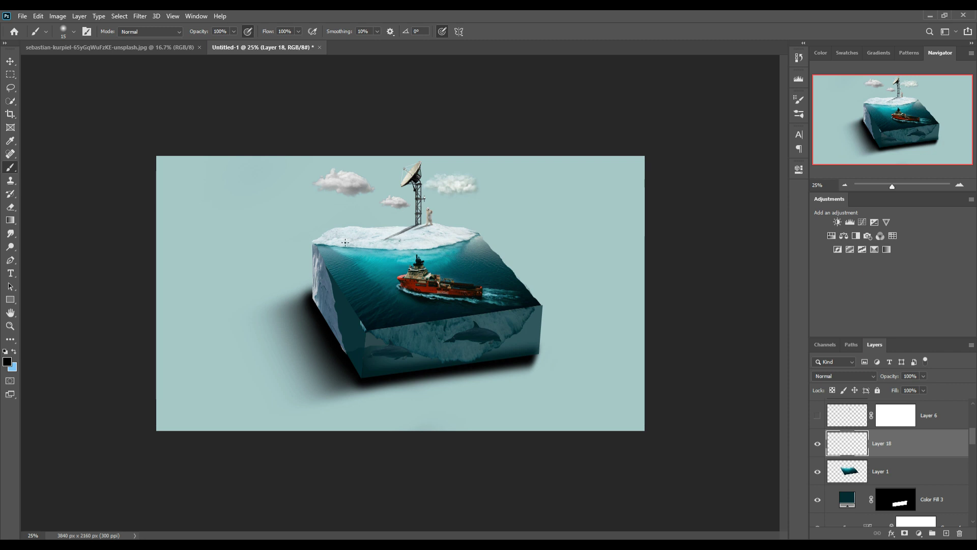
Select the Color Balance 1 layer and stamp all visible layers into a merged layer.
left_click(10, 61)
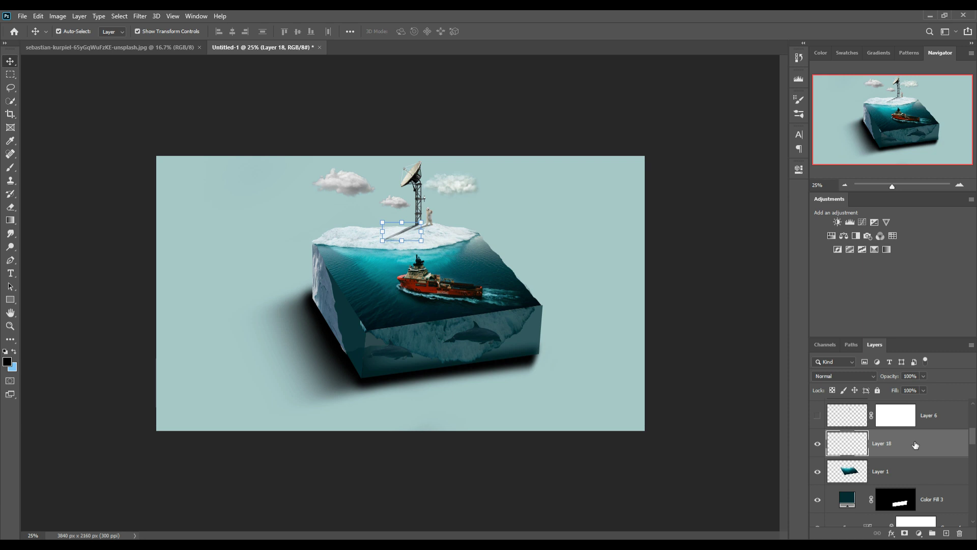
scroll(916, 444, "up", 3)
left_click(952, 417)
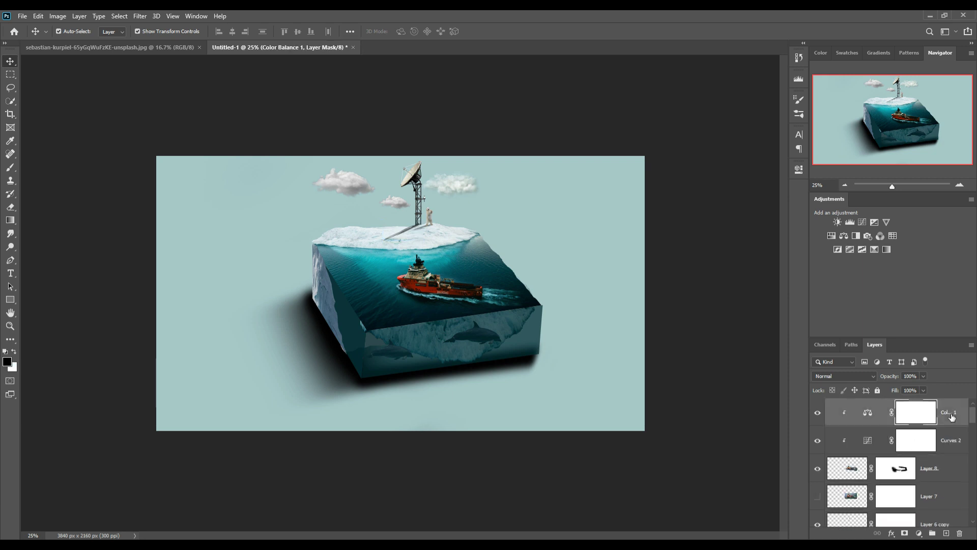
key("ctrl+shift+alt+e")
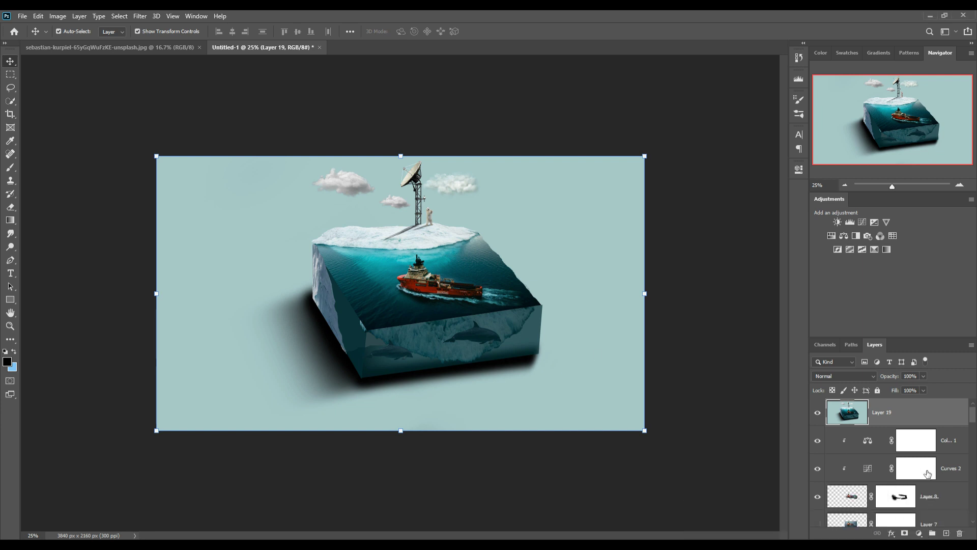
Try a warp on front-face Layer 5 and cancel it, then stamp visible layers into Layer 19 and hide it.
scroll(928, 474, "down", 5)
scroll(928, 473, "down", 2)
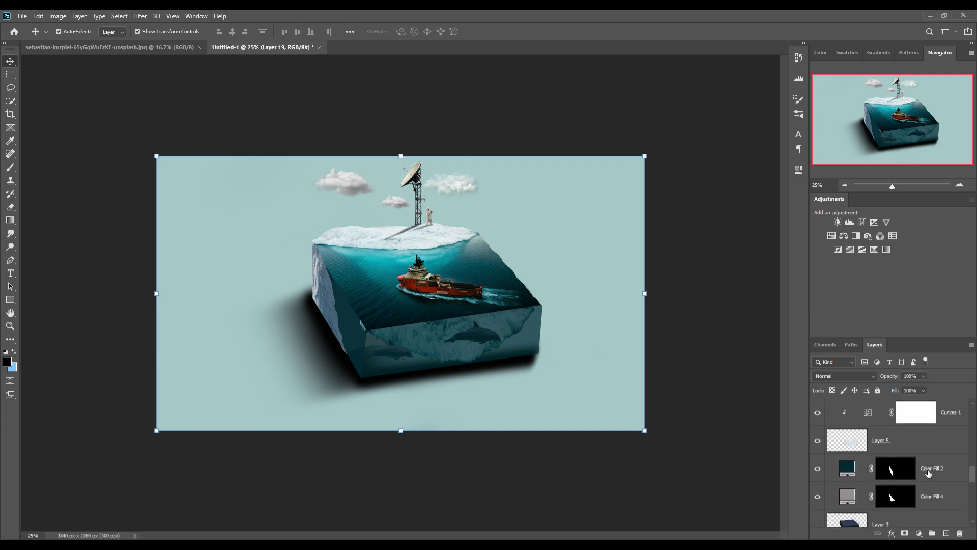
left_click(855, 441)
left_click(39, 15)
mouse_move(53, 249)
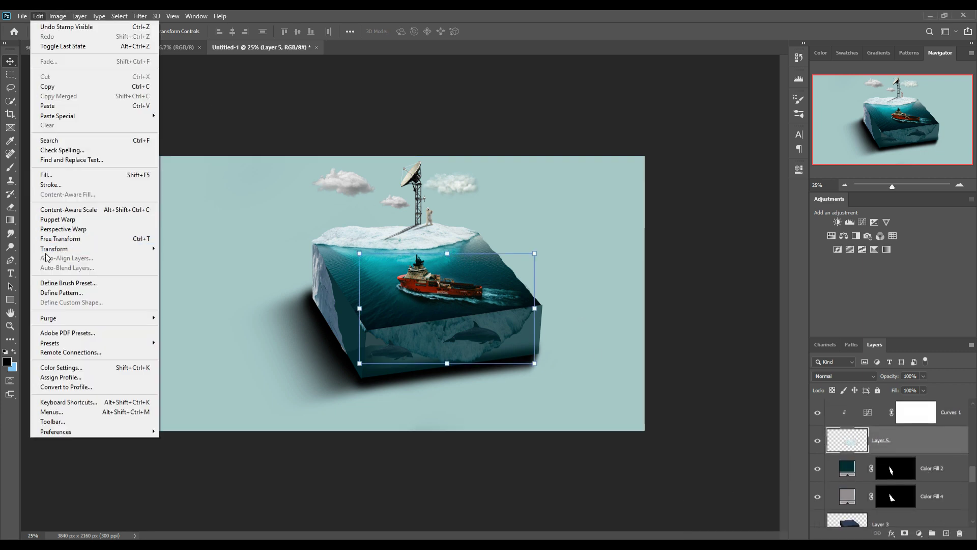
left_click(173, 318)
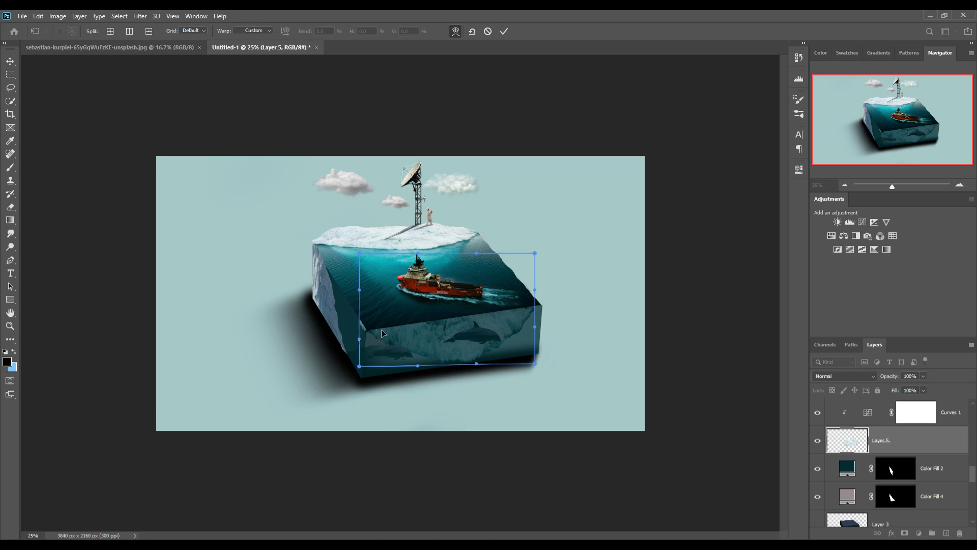
key("Return")
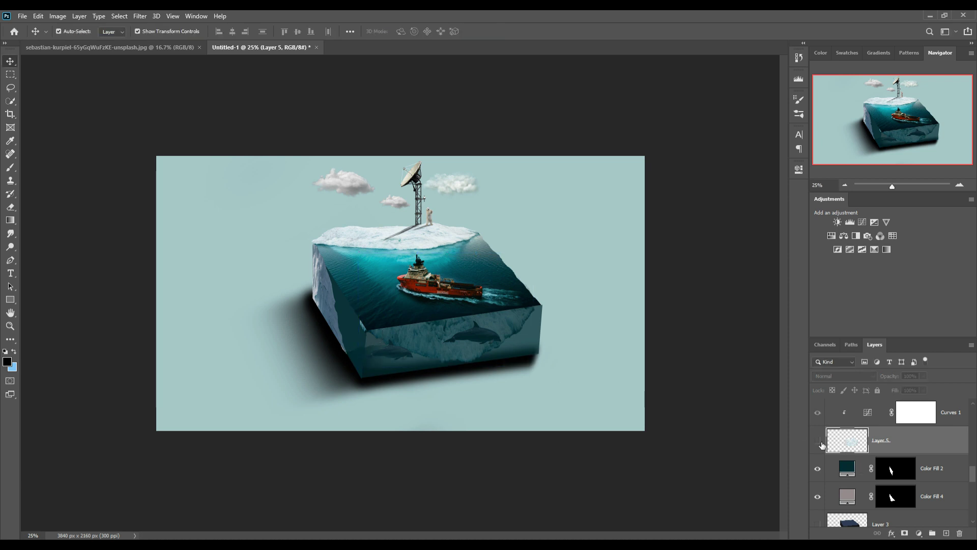
key("ctrl+alt+shift+e")
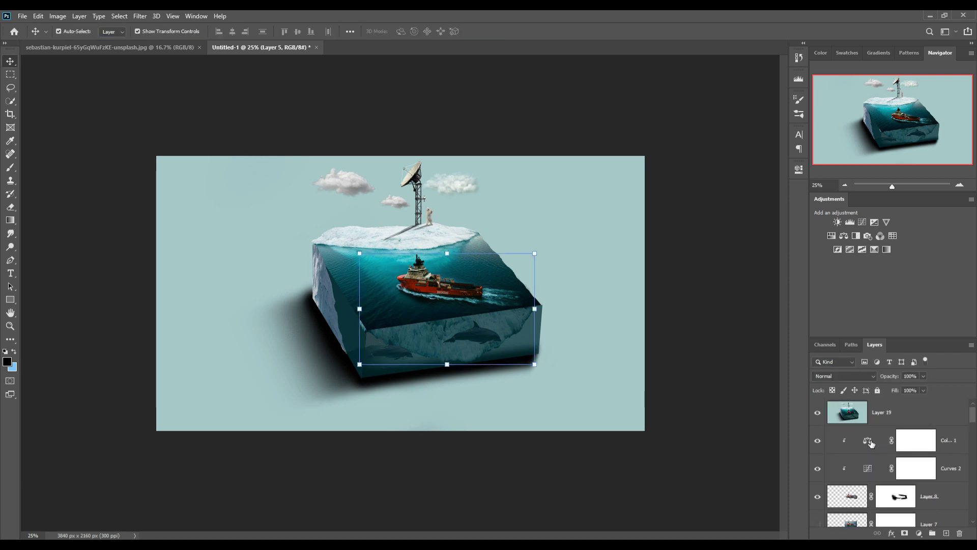
left_click(819, 413)
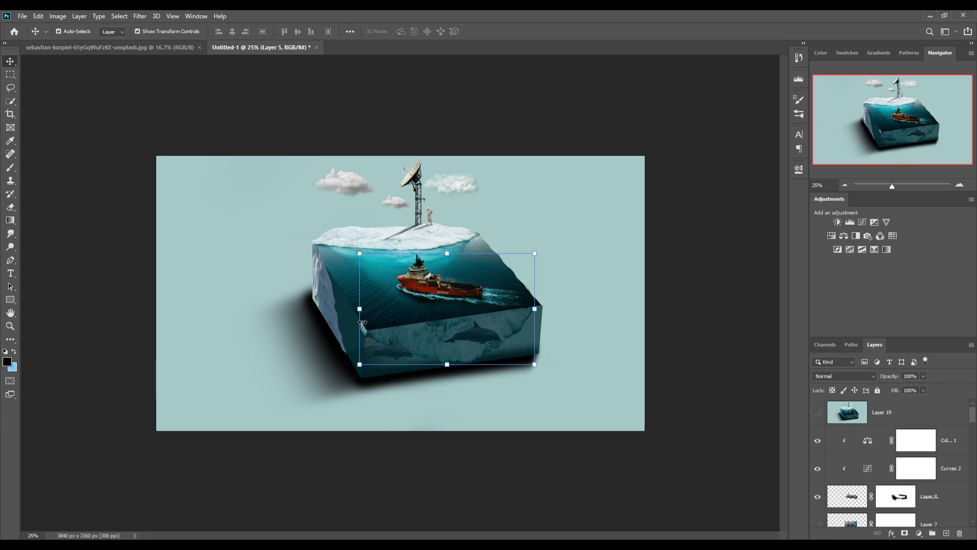
Slightly enlarge Layer 5's front face, then warp its edges into gentle curves and commit the warp.
left_click_drag(544, 372, 539, 368)
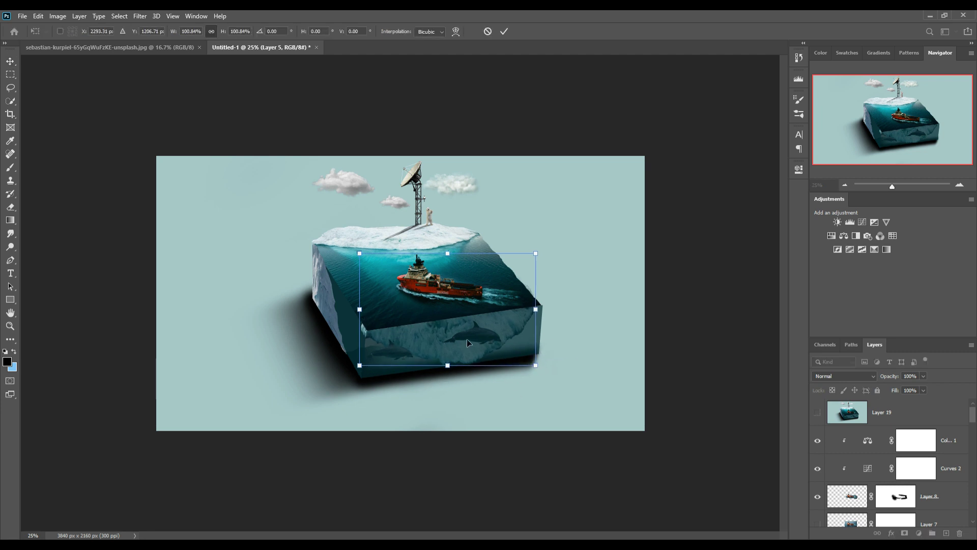
left_click(38, 17)
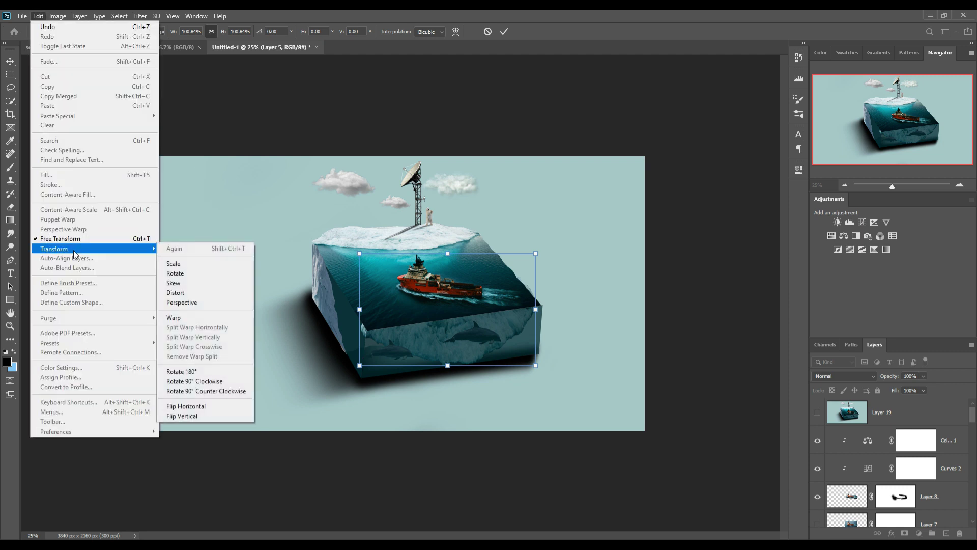
mouse_move(54, 249)
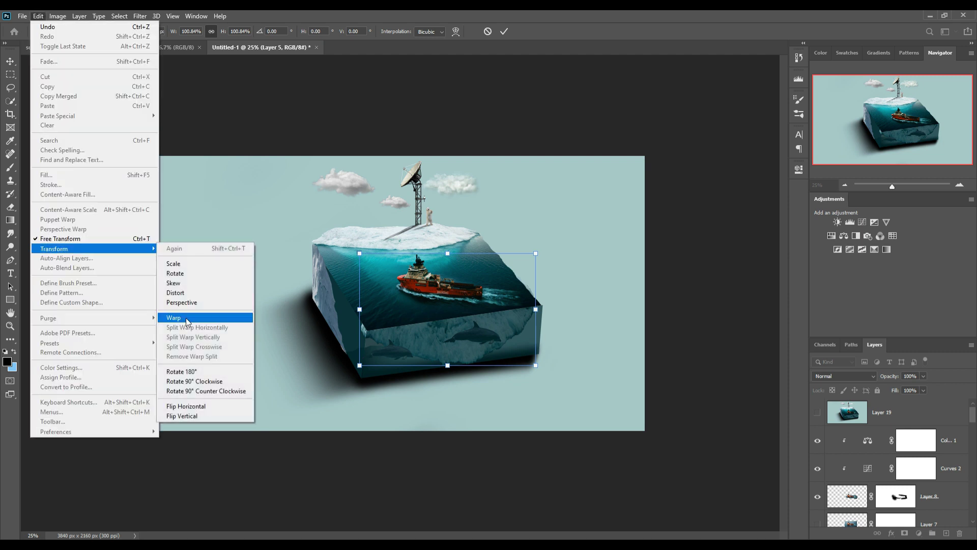
left_click(187, 322)
left_click_drag(409, 338, 392, 363)
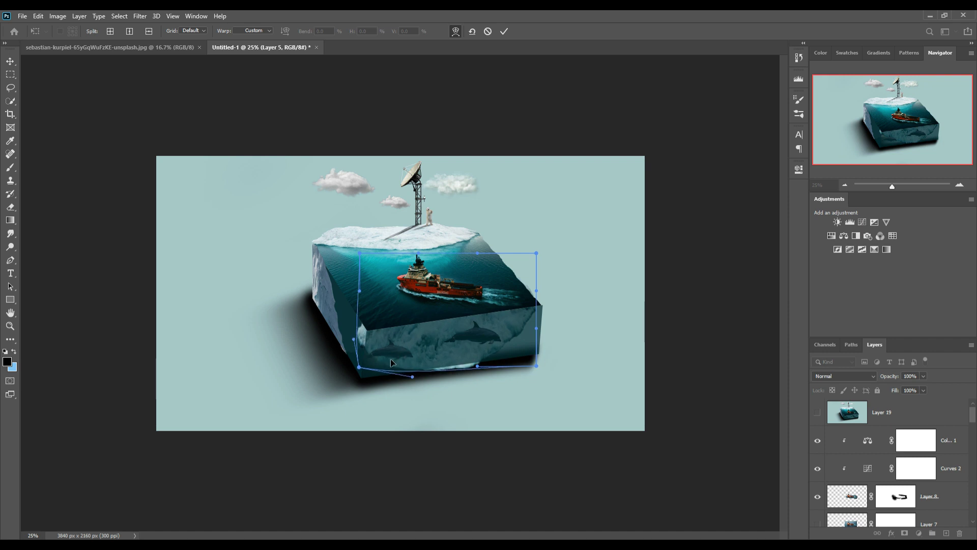
left_click_drag(514, 348, 529, 360)
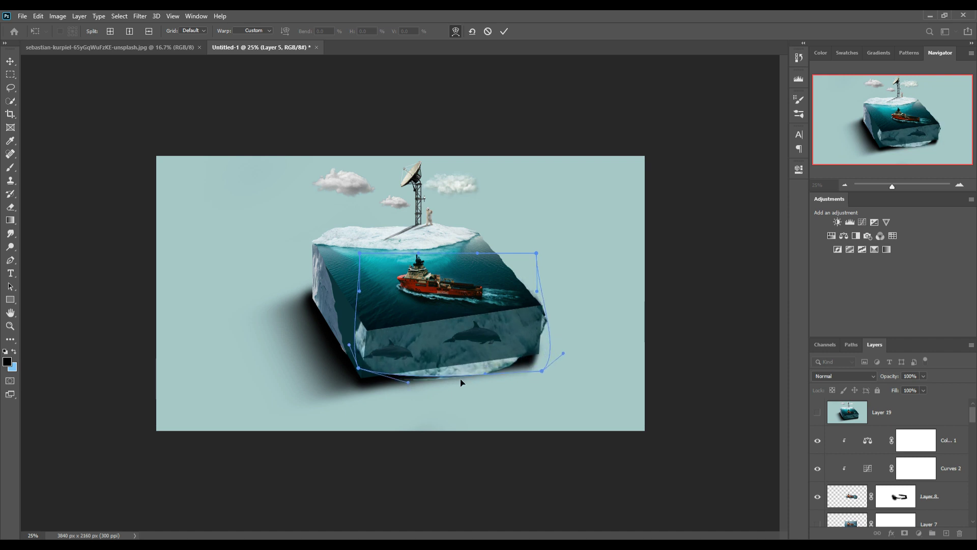
left_click_drag(468, 379, 464, 366)
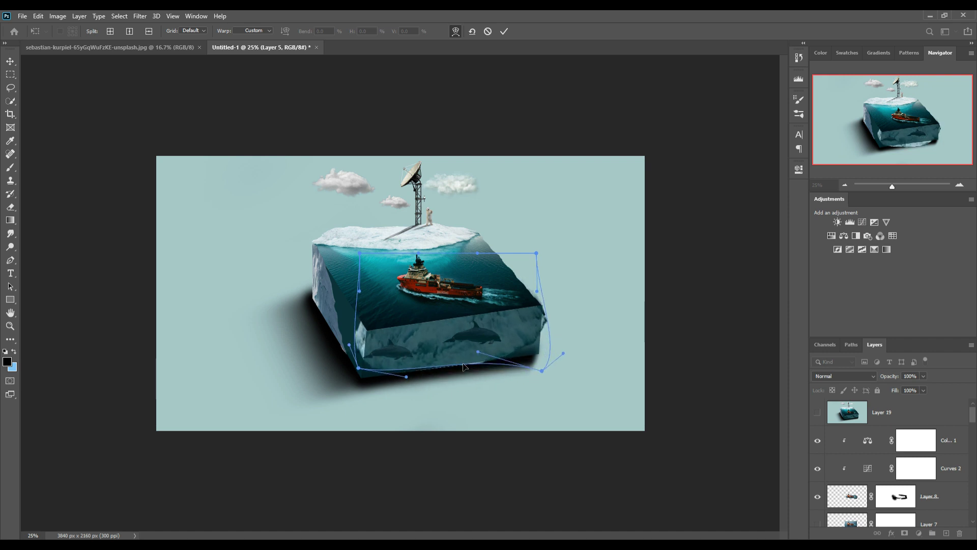
left_click_drag(368, 365, 370, 362)
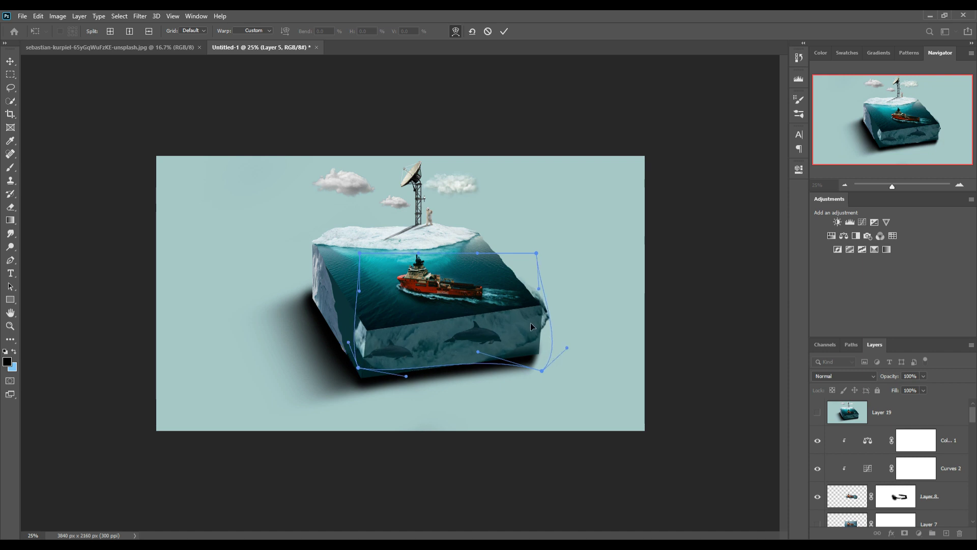
left_click_drag(530, 326, 512, 329)
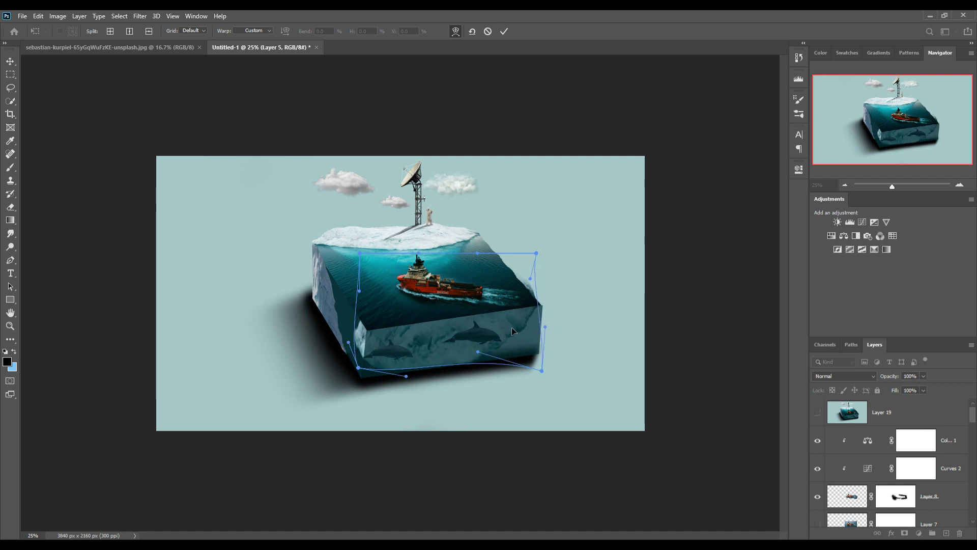
left_click_drag(537, 256, 518, 265)
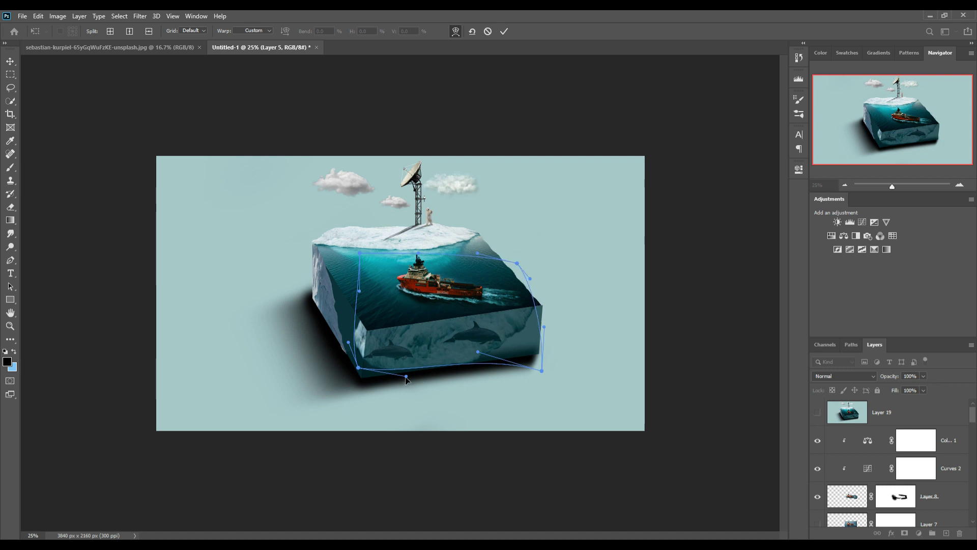
left_click(504, 31)
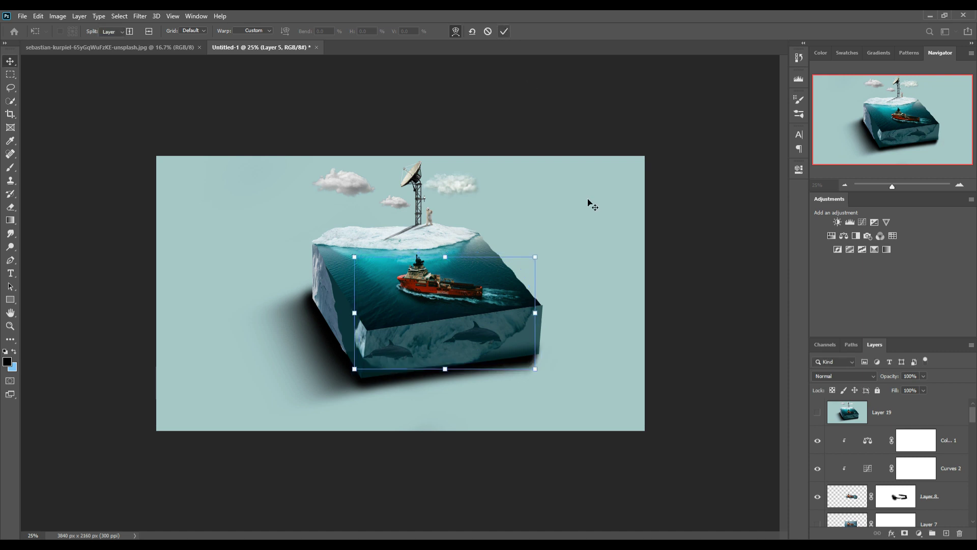
left_click(884, 440)
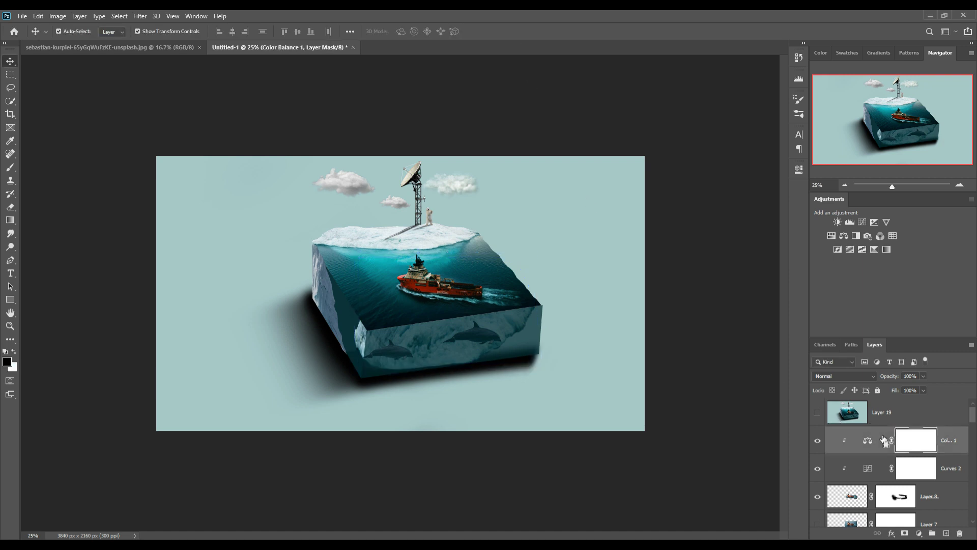
Stamp the scene into Layer 20, convert it to a smart object, and launch Camera Raw Filter.
key("ctrl+shift+alt+e")
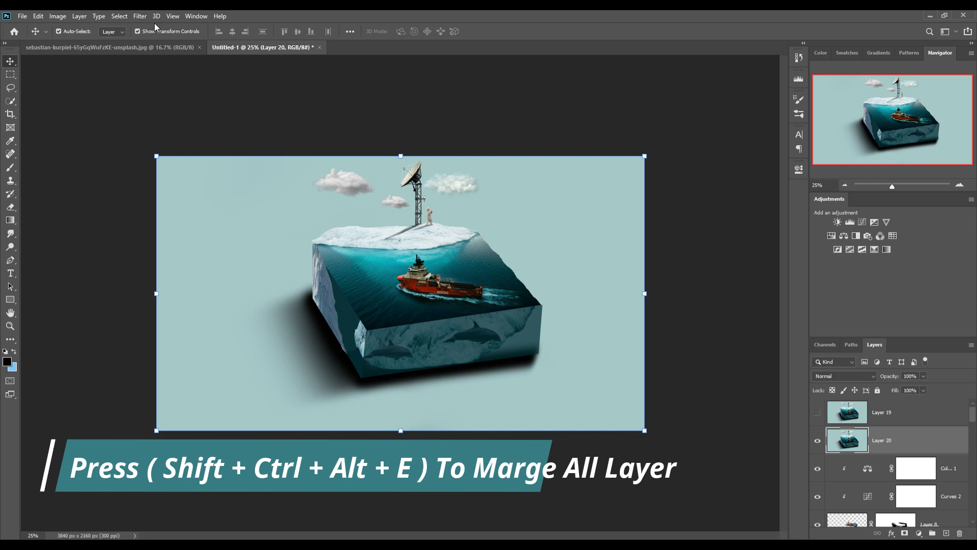
right_click(917, 451)
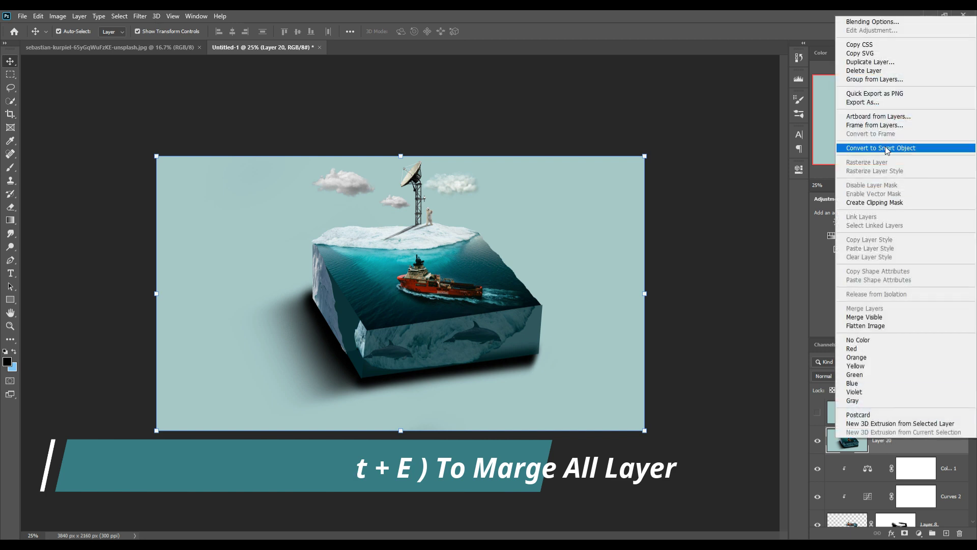
left_click(886, 149)
left_click(141, 16)
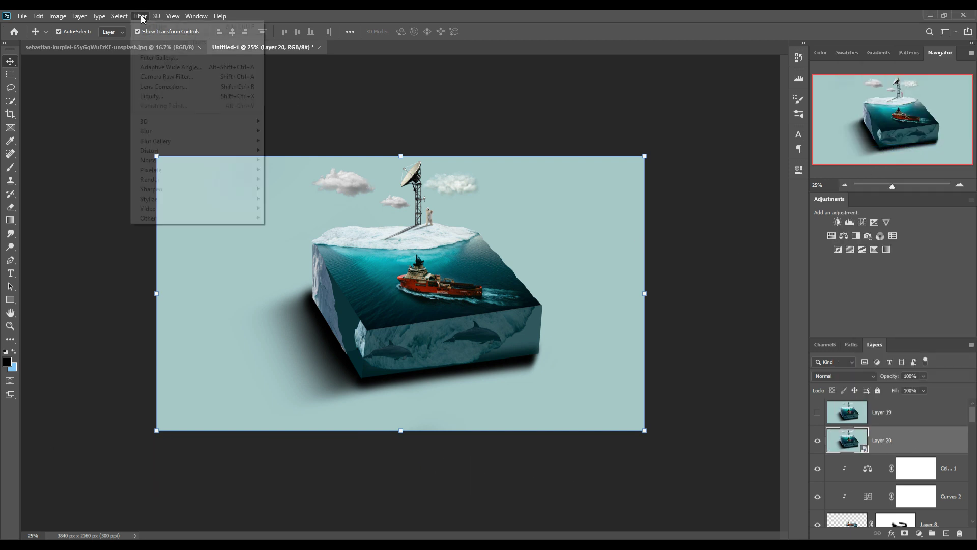
left_click(152, 77)
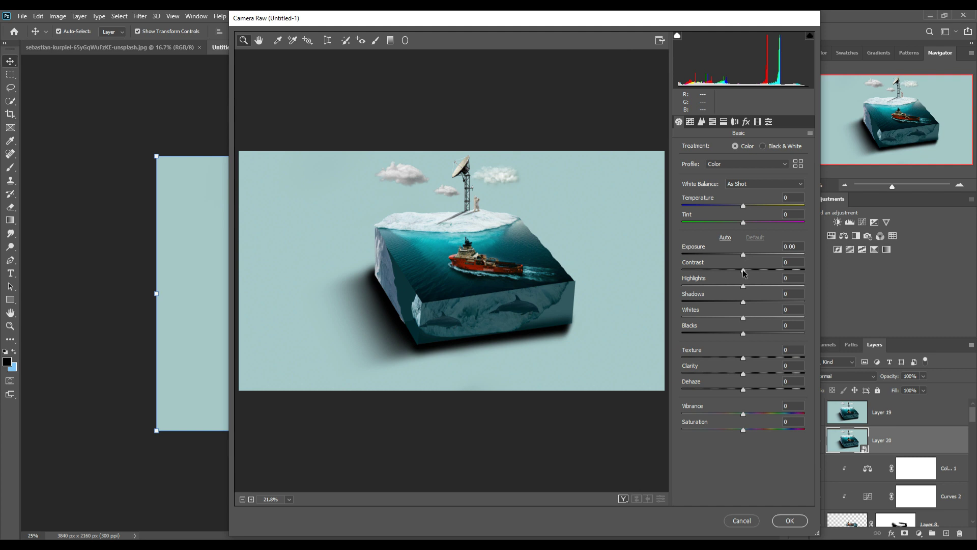
In Camera Raw, raise contrast, brighten the tone-curve highlights, and apply the grade to Layer 20.
mouse_move(743, 270)
left_mouse_down()
mouse_move(752, 271)
mouse_move(743, 254)
left_mouse_up()
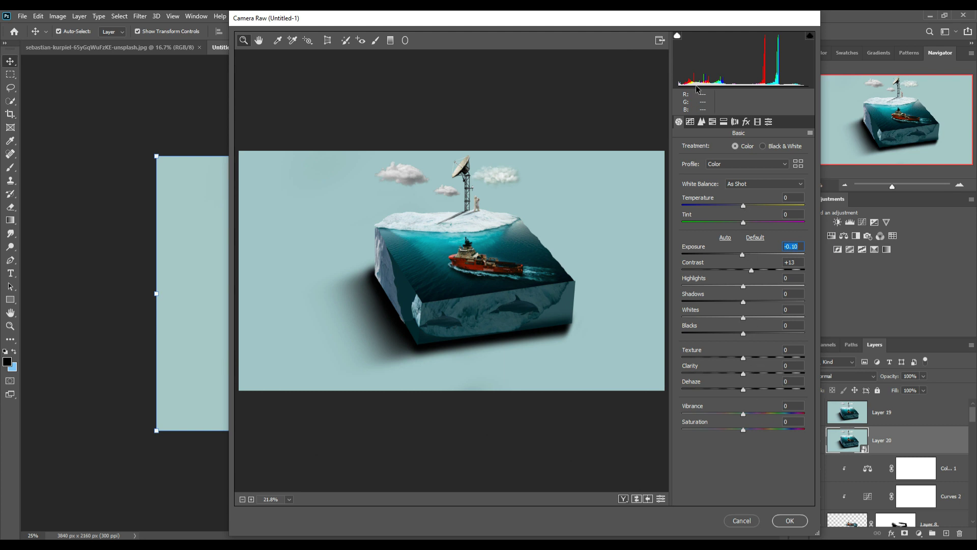
left_click(701, 121)
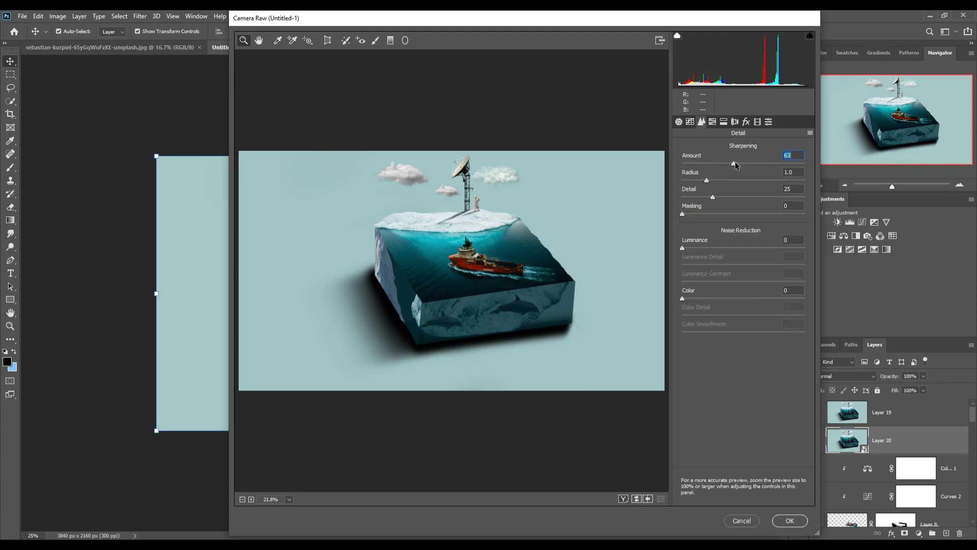
left_click(691, 123)
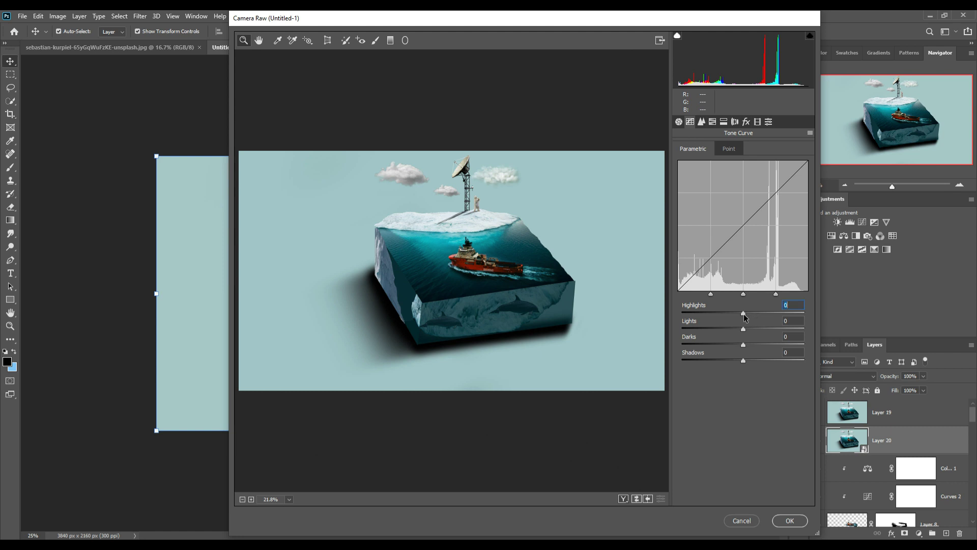
mouse_move(745, 318)
left_mouse_down()
mouse_move(735, 328)
mouse_move(765, 361)
mouse_move(748, 364)
left_mouse_up()
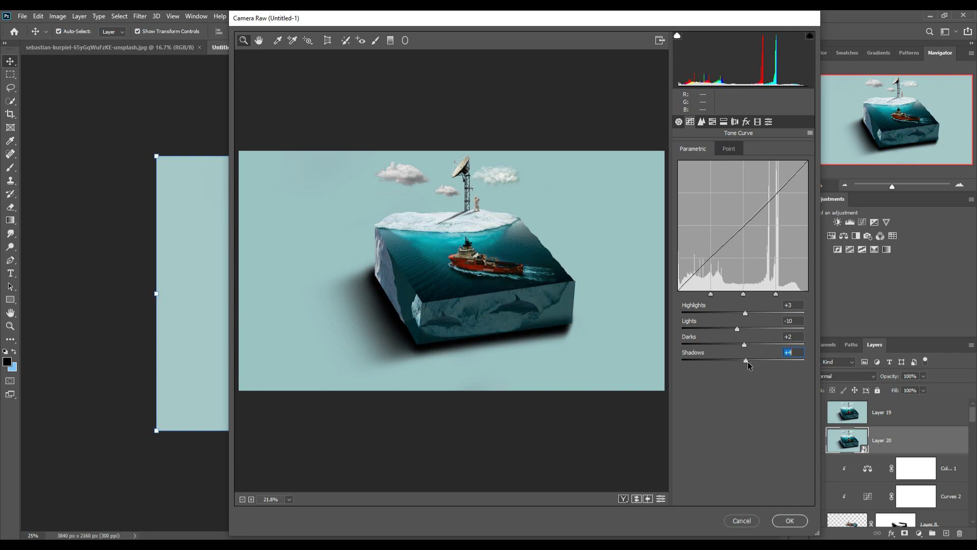
left_click(789, 521)
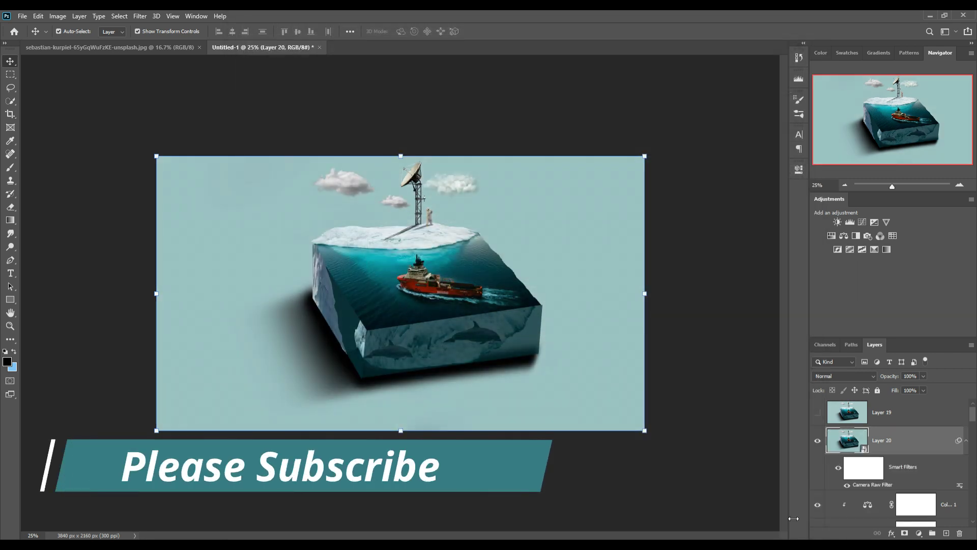